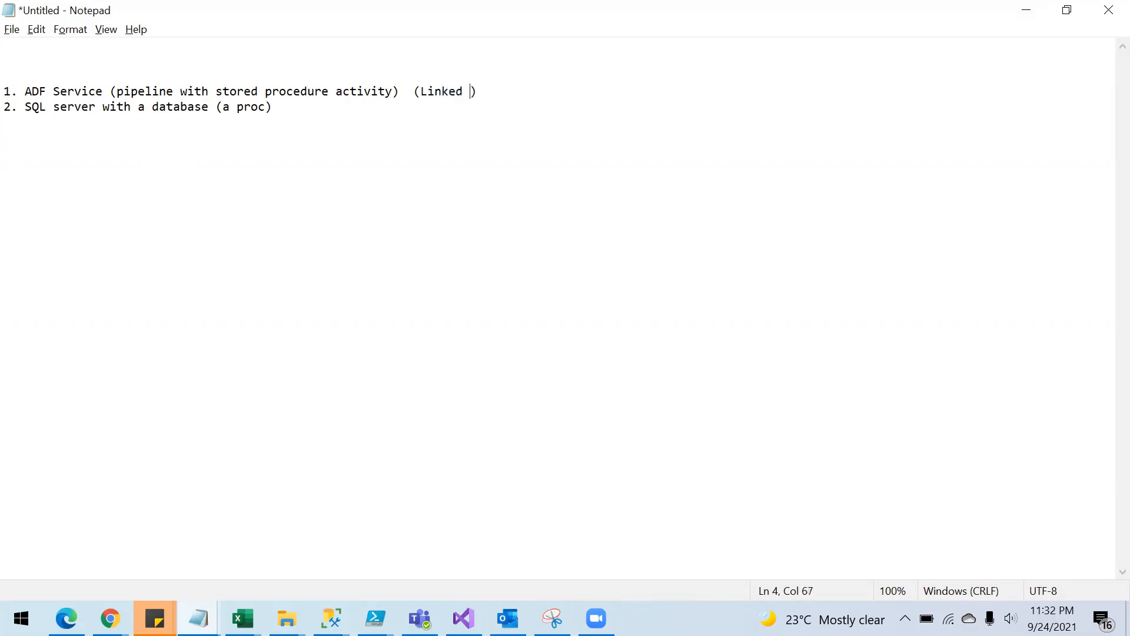
- Add "service sql server" after "Linked" in the ADF Service line of the notes
type("f")
key("BackSpace")
type("service sql server")
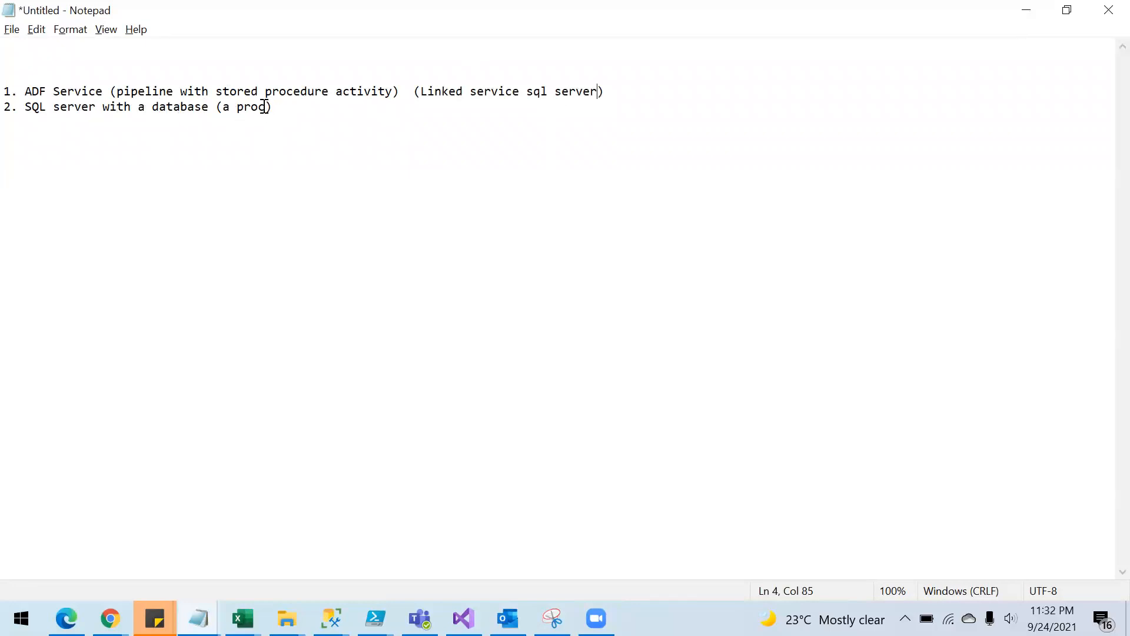
left_click_drag(265, 106, 225, 107)
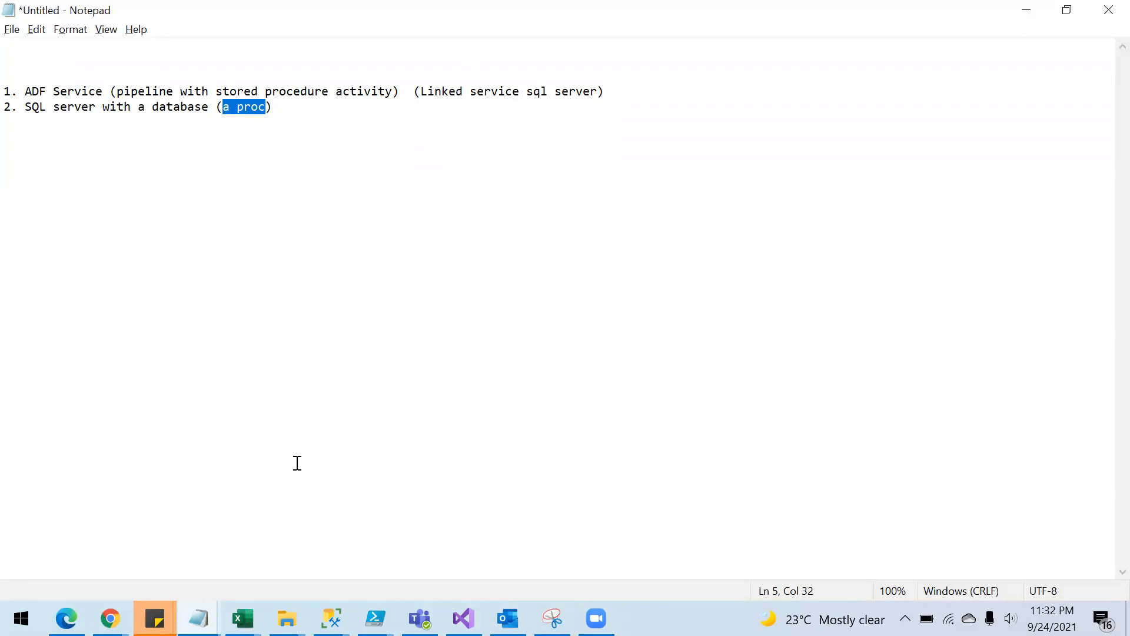
left_click(277, 357)
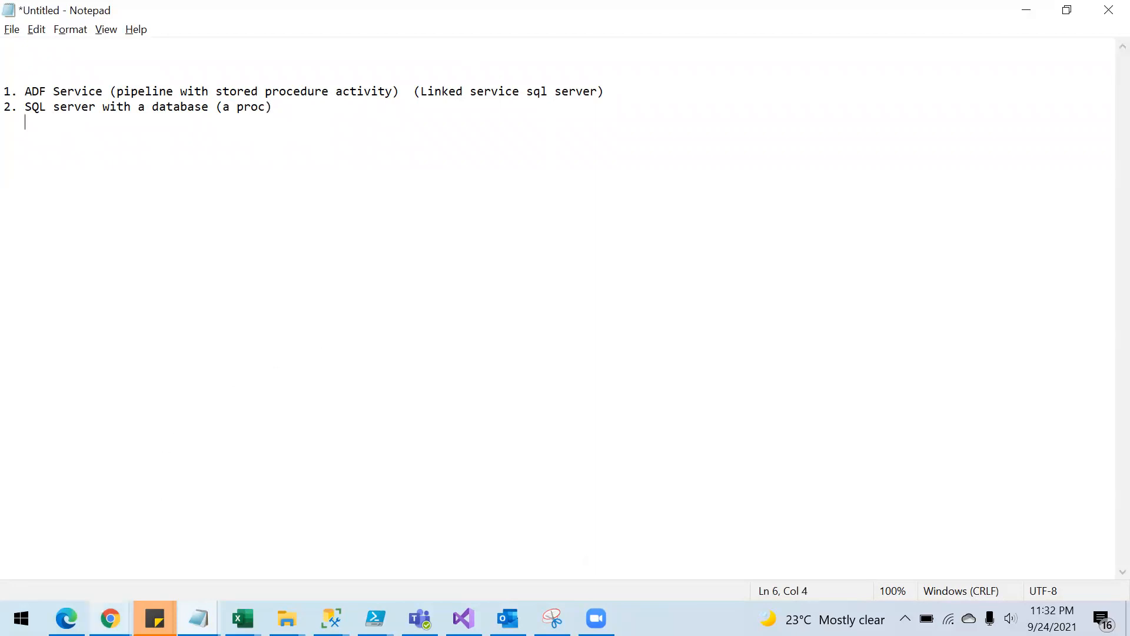
- Switch to the SQLQuery1.sql window in SQL Server Management Studio and review the server connection details without connecting again
left_click(989, 583)
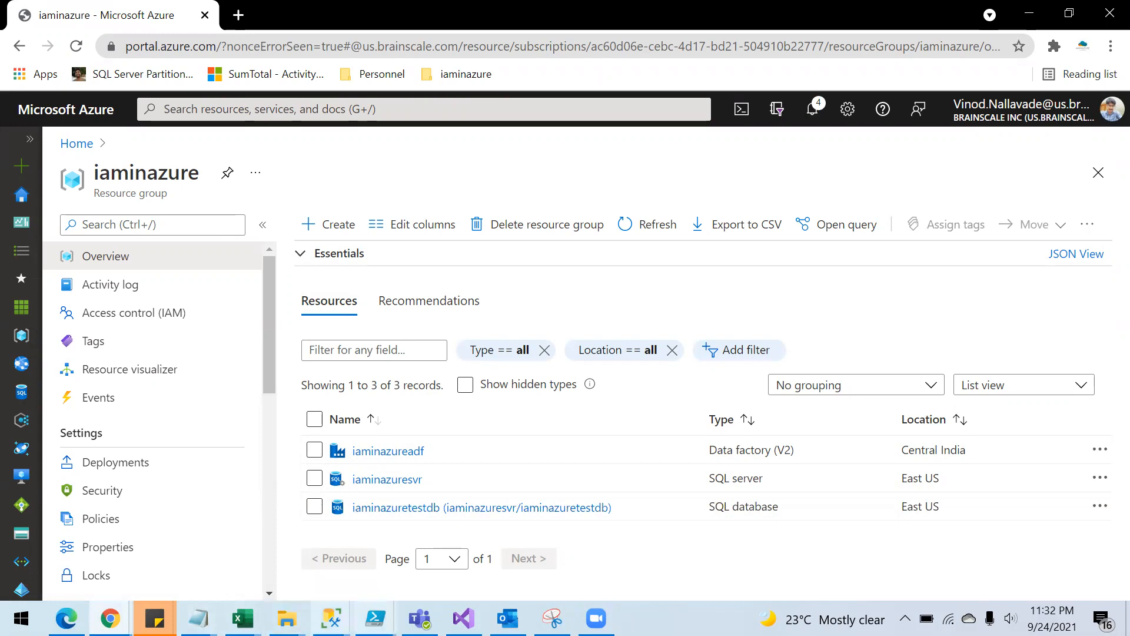
left_click(331, 618)
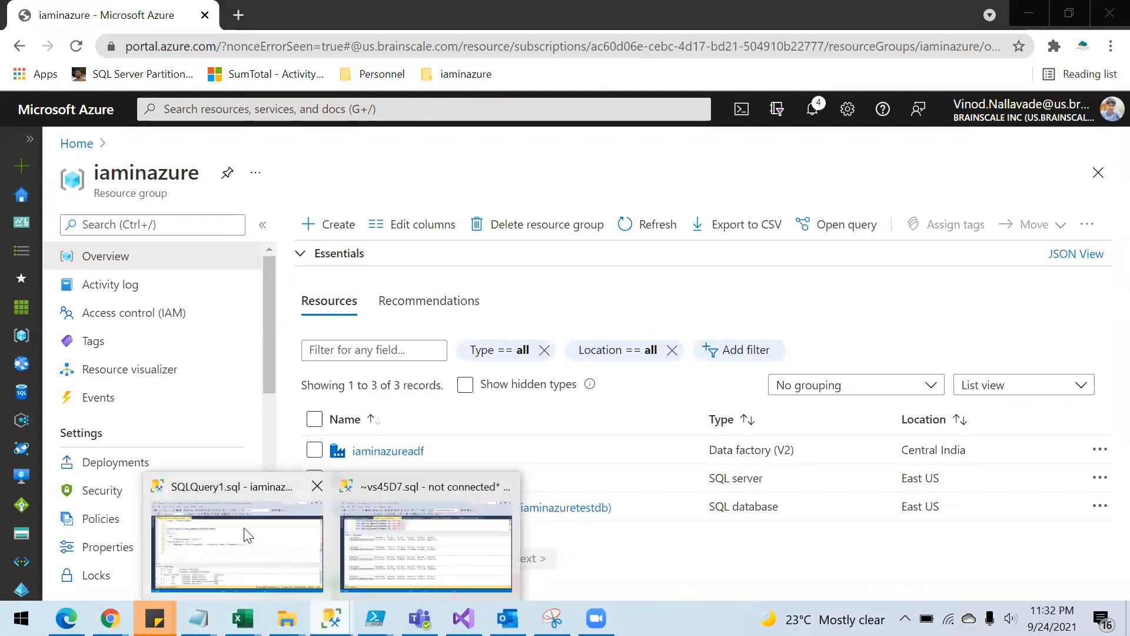
left_click(289, 554)
left_click(18, 139)
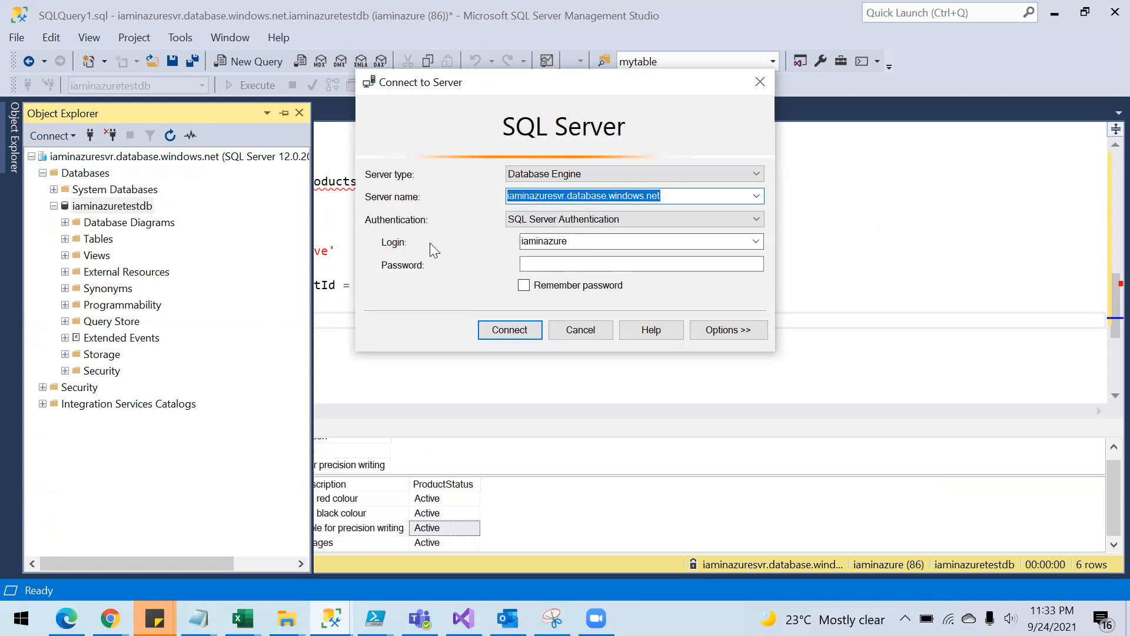
left_click(552, 265)
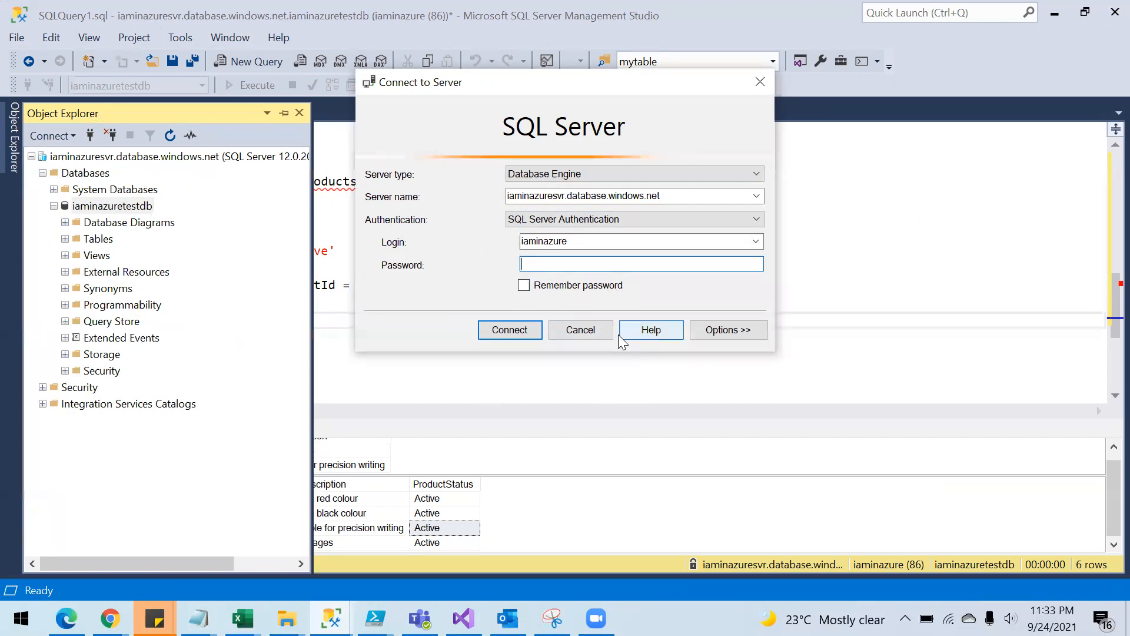
left_click(595, 330)
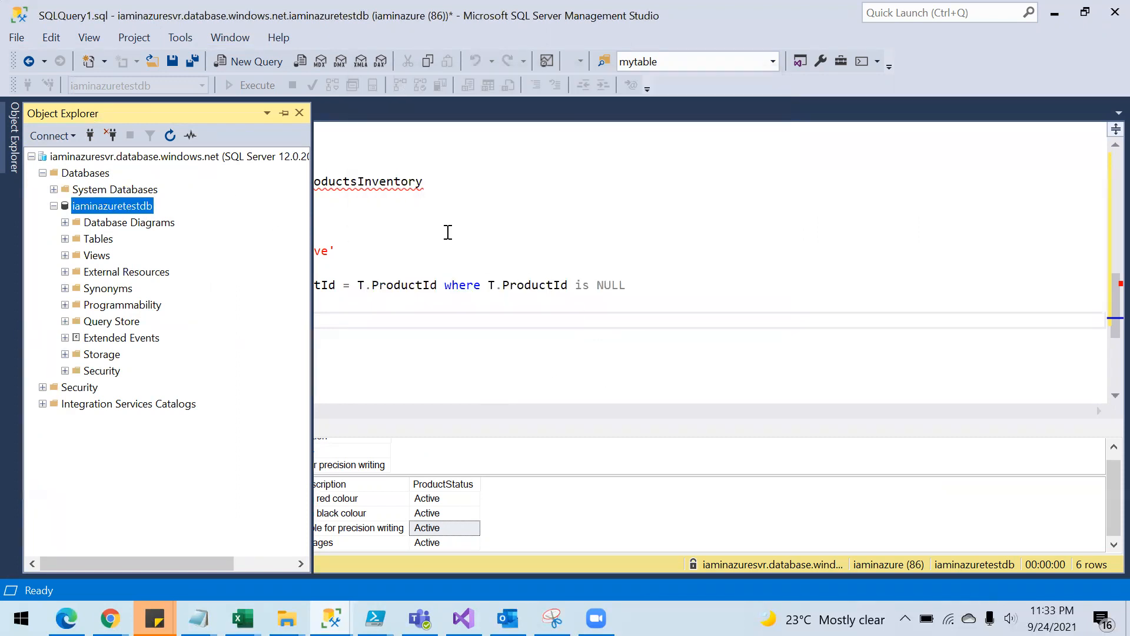
- Examine the script's TempTable and Products table definitions and the insert statements that fill both tables
left_click(336, 211)
scroll(305, 222, "up", 10)
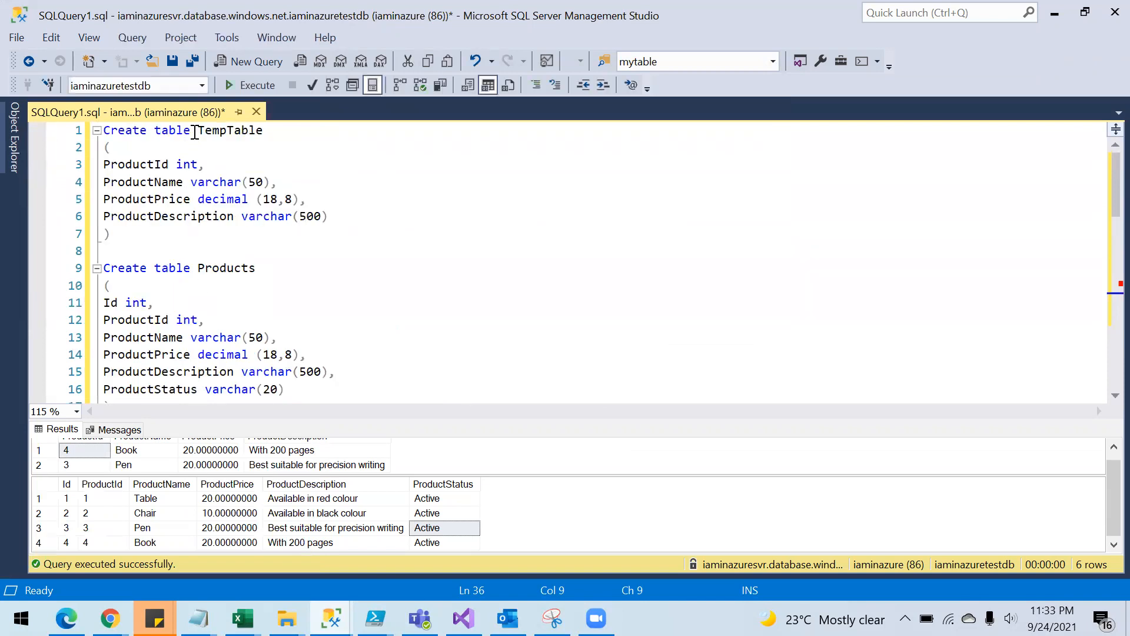
left_click_drag(201, 131, 265, 133)
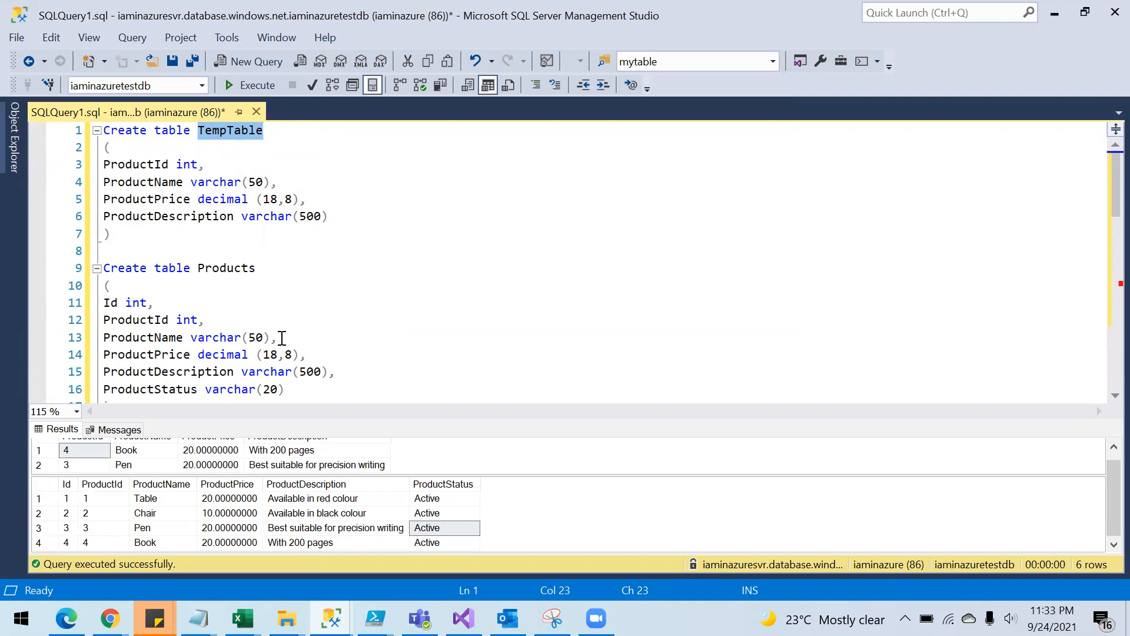
scroll(234, 273, "down", 1)
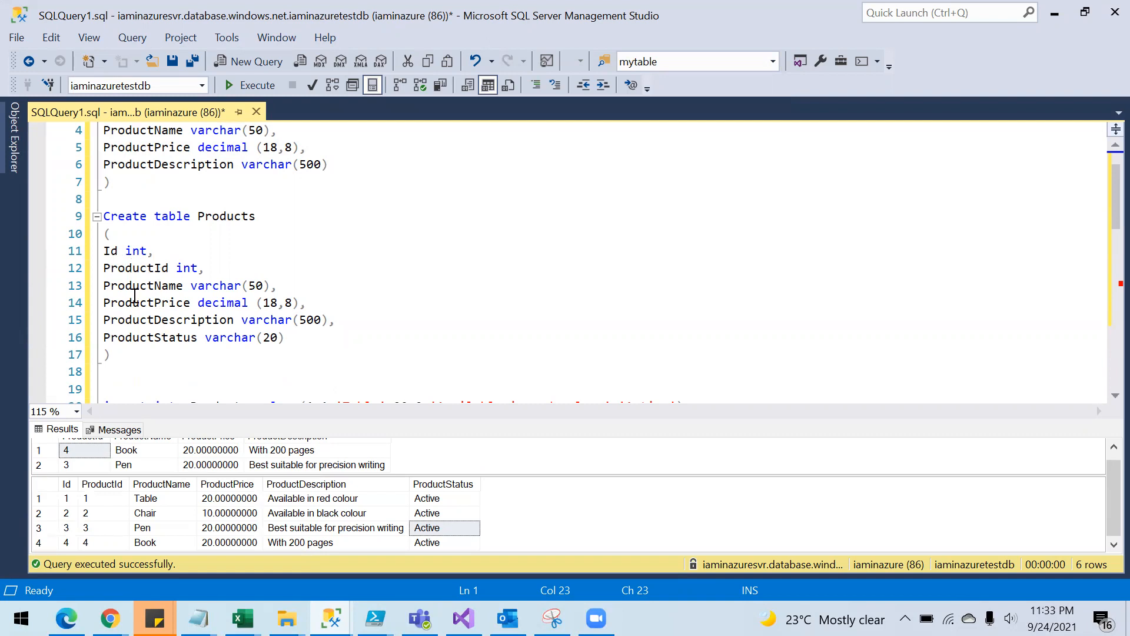
left_click(187, 340)
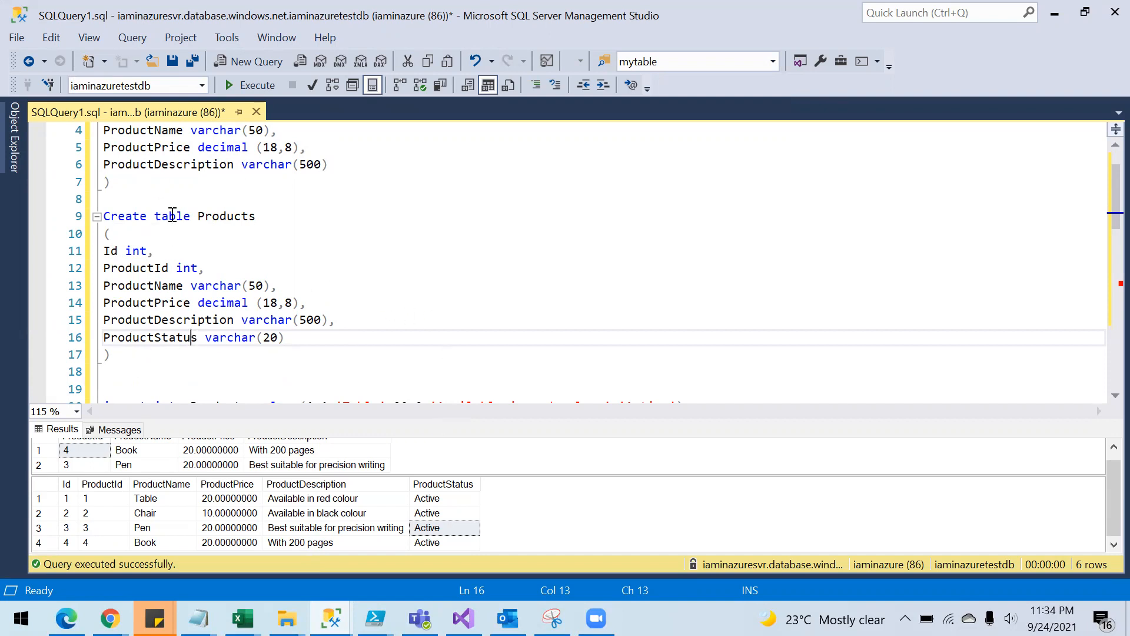
scroll(181, 254, "down", 1)
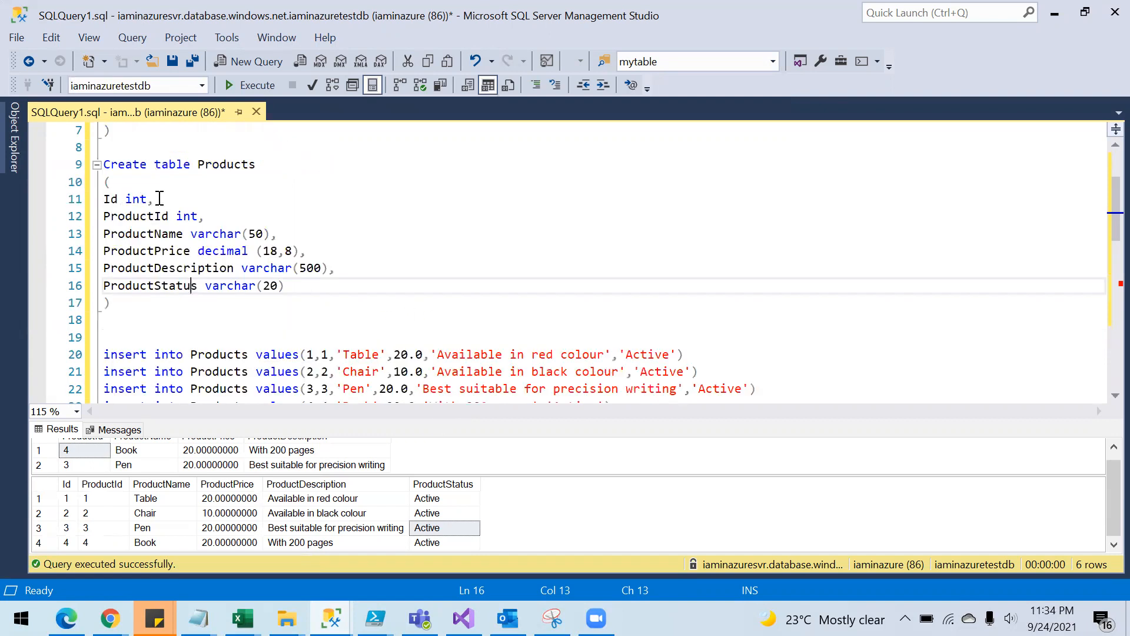
scroll(201, 211, "up", 2)
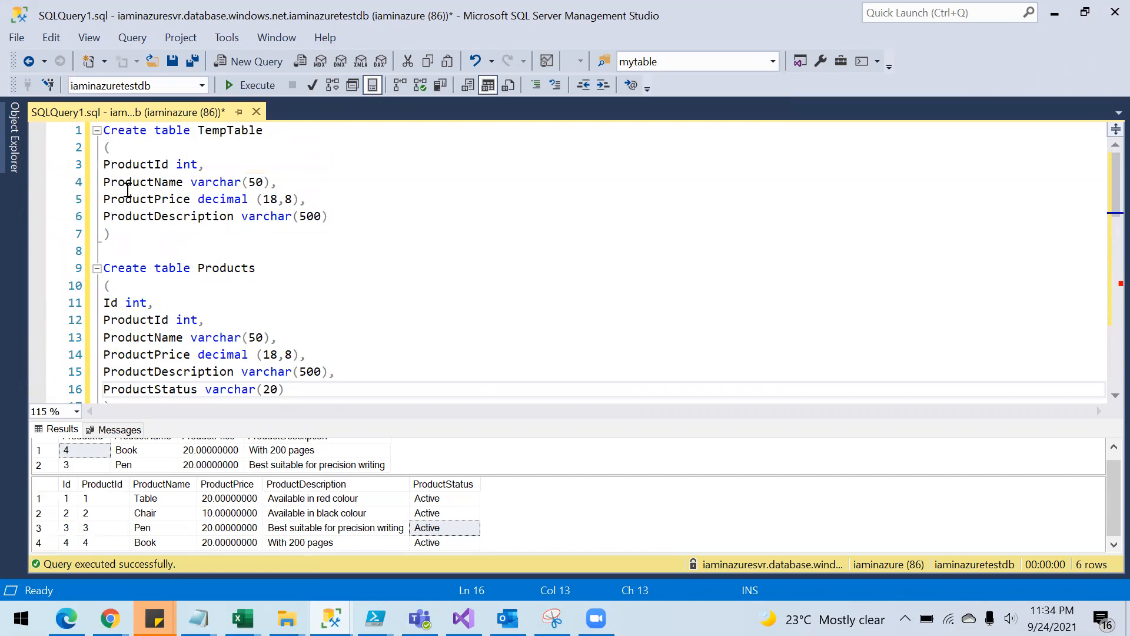
scroll(230, 210, "down", 1)
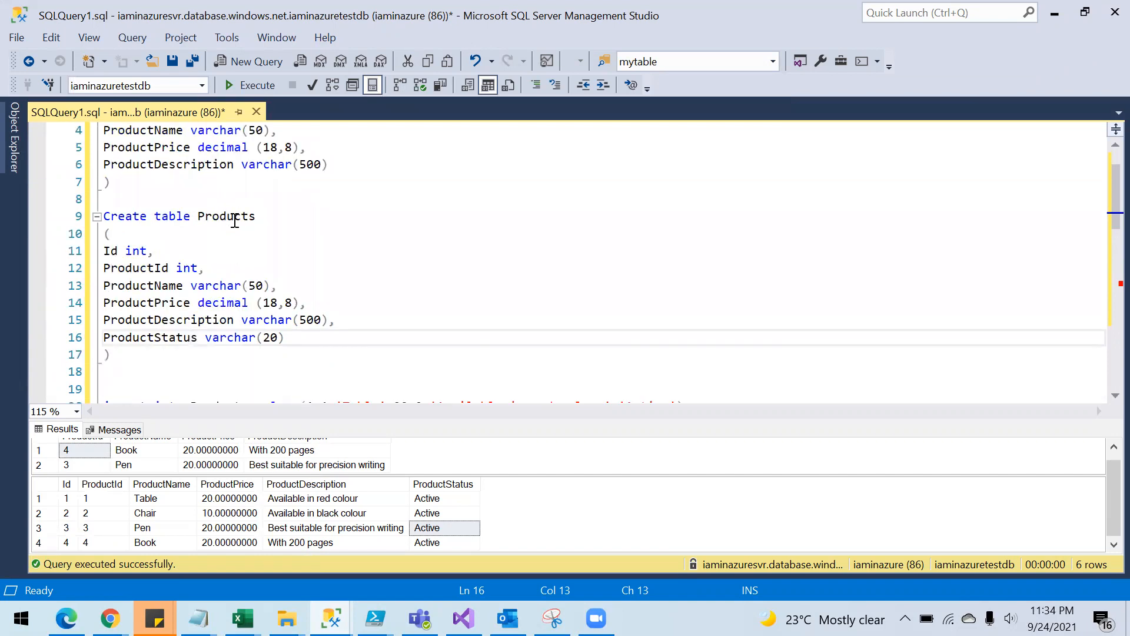
scroll(272, 263, "down", 2)
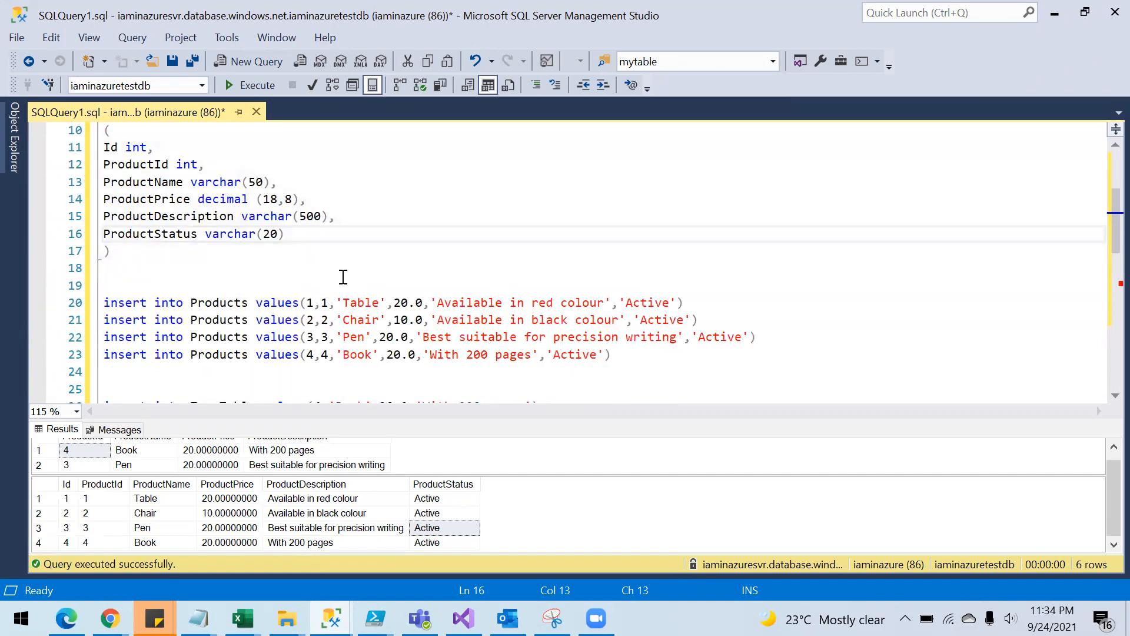
scroll(344, 277, "down", 2)
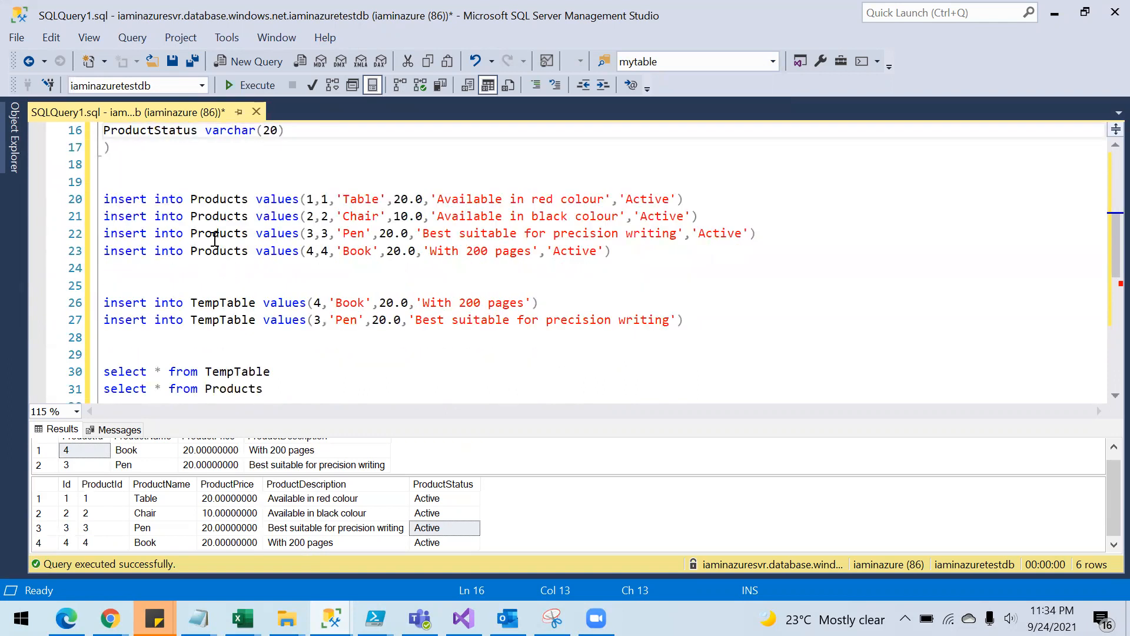
scroll(242, 264, "down", 1)
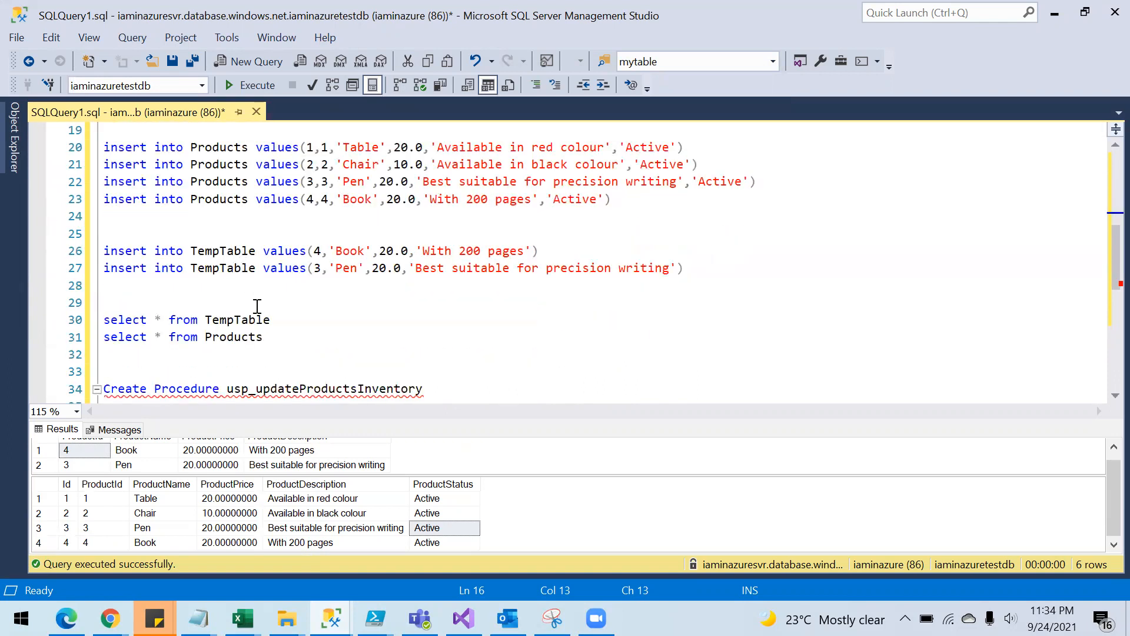
- Run only the two select statements on TempTable and Products, and resize the results area to compare their rows
left_click_drag(270, 338, 102, 320)
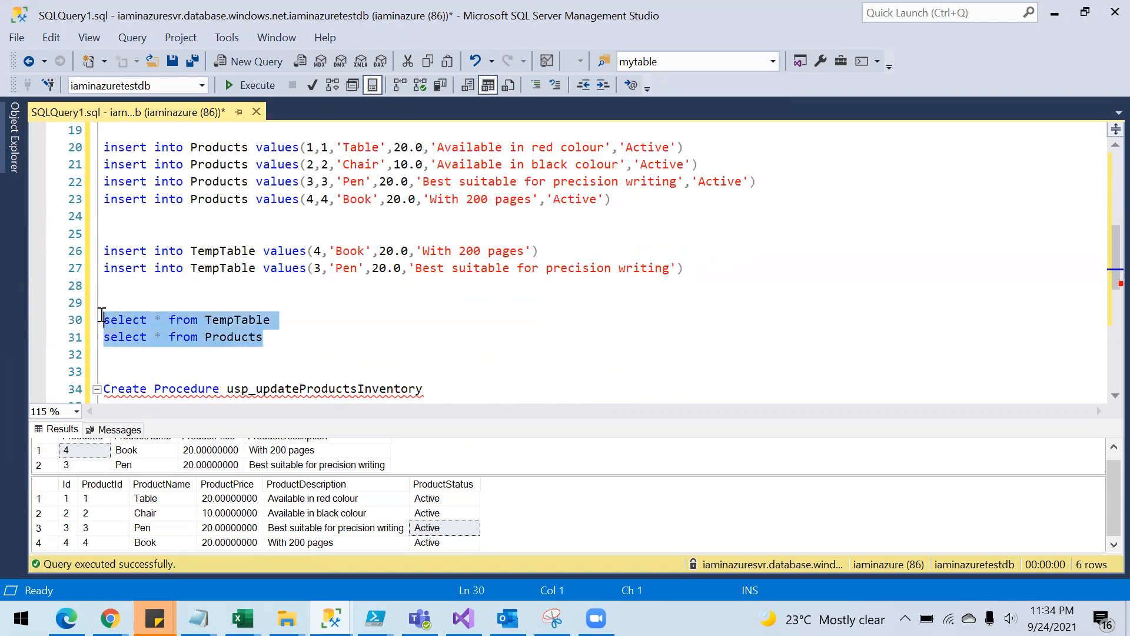
left_click(254, 89)
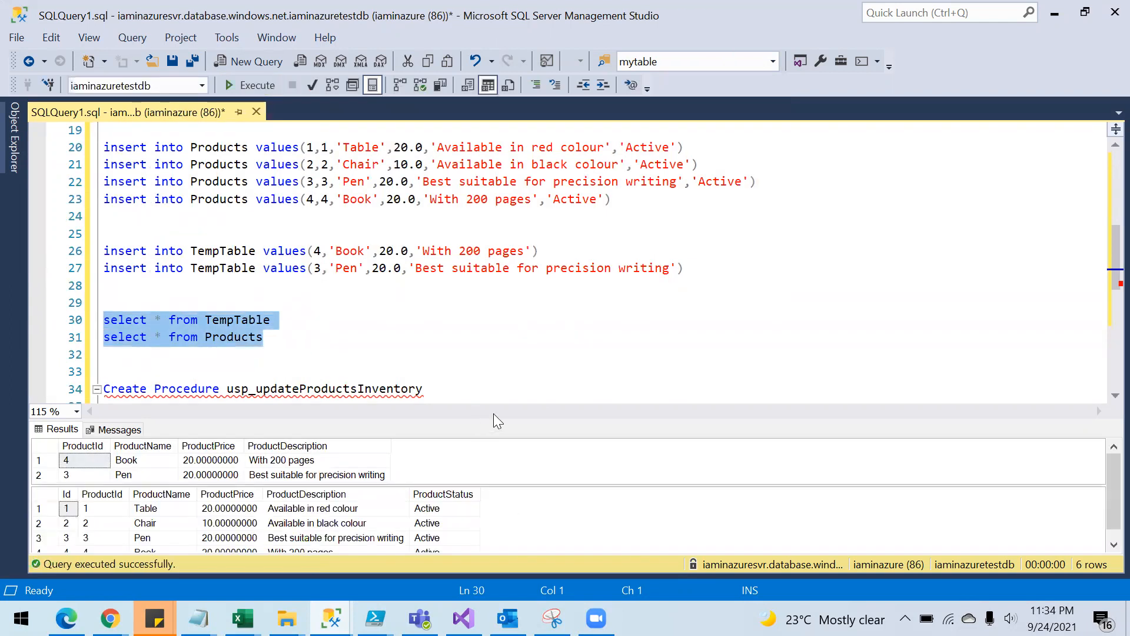
left_click_drag(499, 418, 504, 185)
left_click_drag(386, 252, 386, 297)
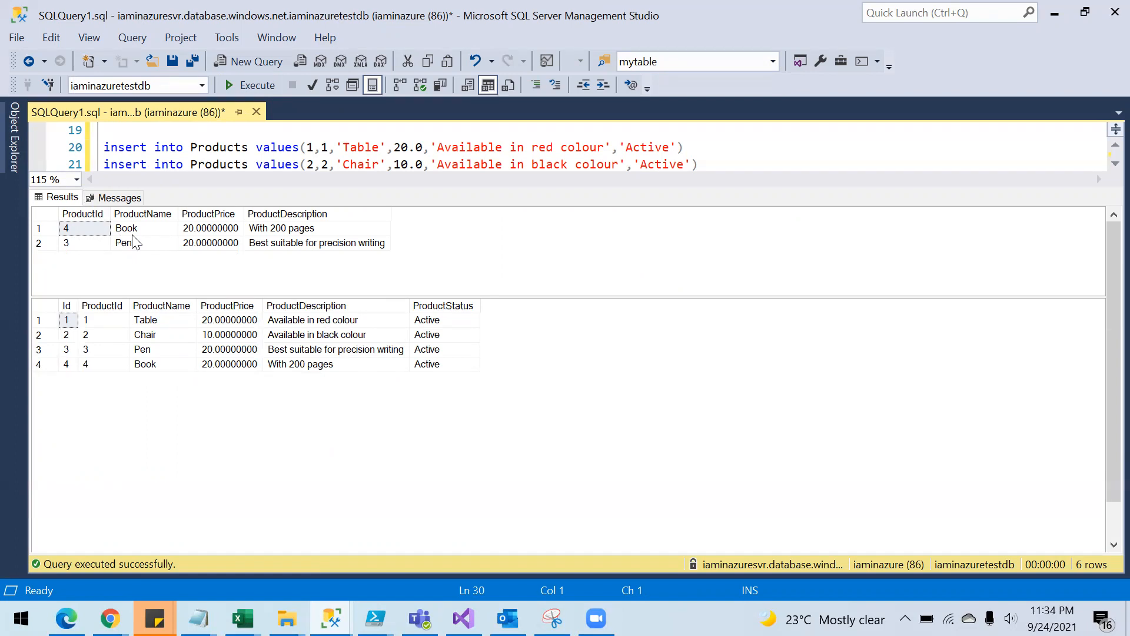
left_click(87, 243)
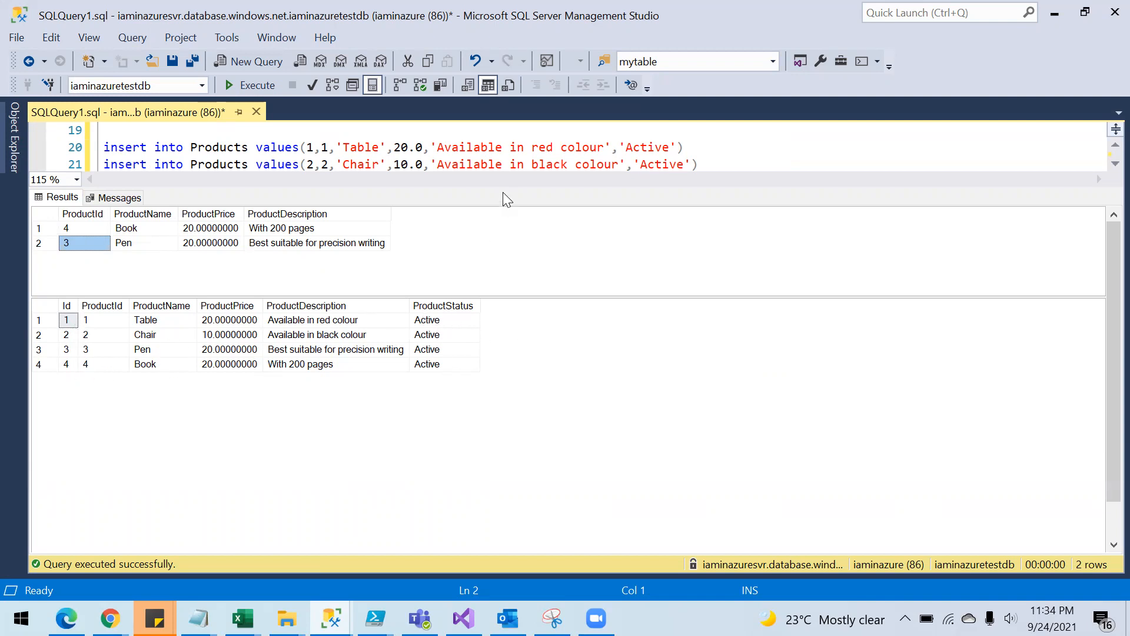
left_click_drag(506, 188, 516, 278)
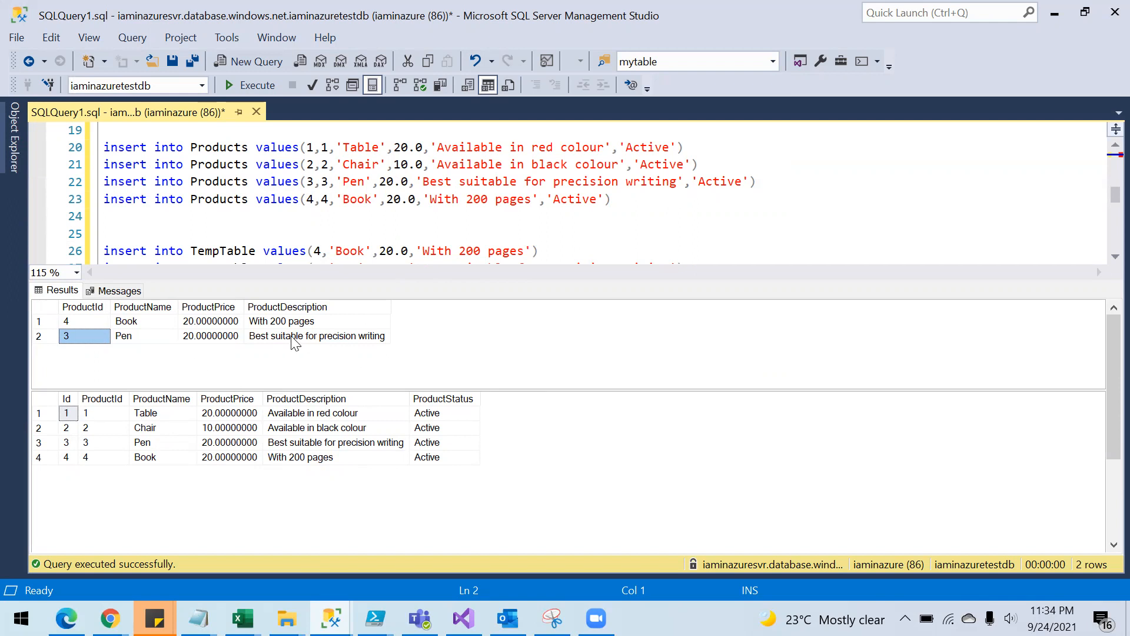
- Examine the usp_updateProductsInventory procedure, including its left join, its NULL condition and the InActive status update
left_click(427, 226)
scroll(425, 218, "down", 4)
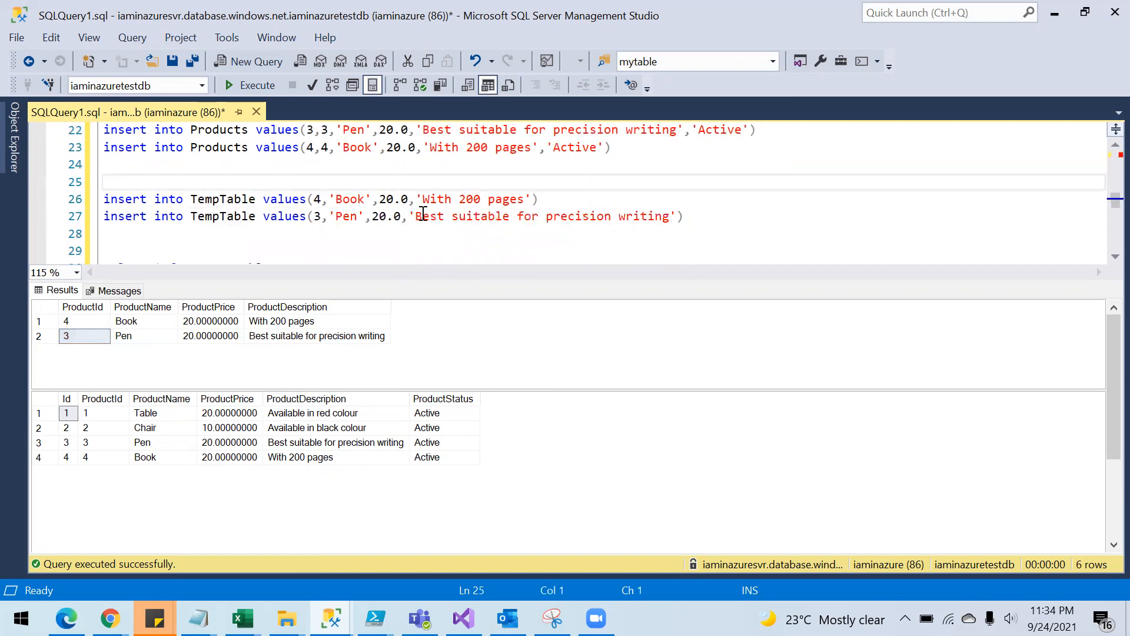
scroll(400, 215, "down", 1)
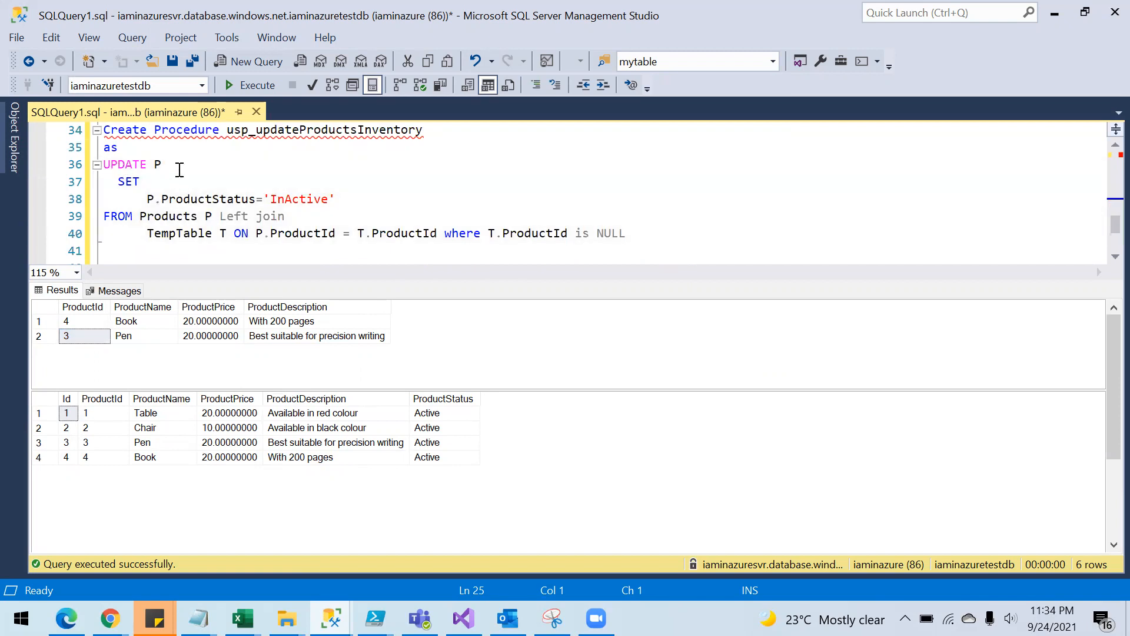
left_click(184, 219)
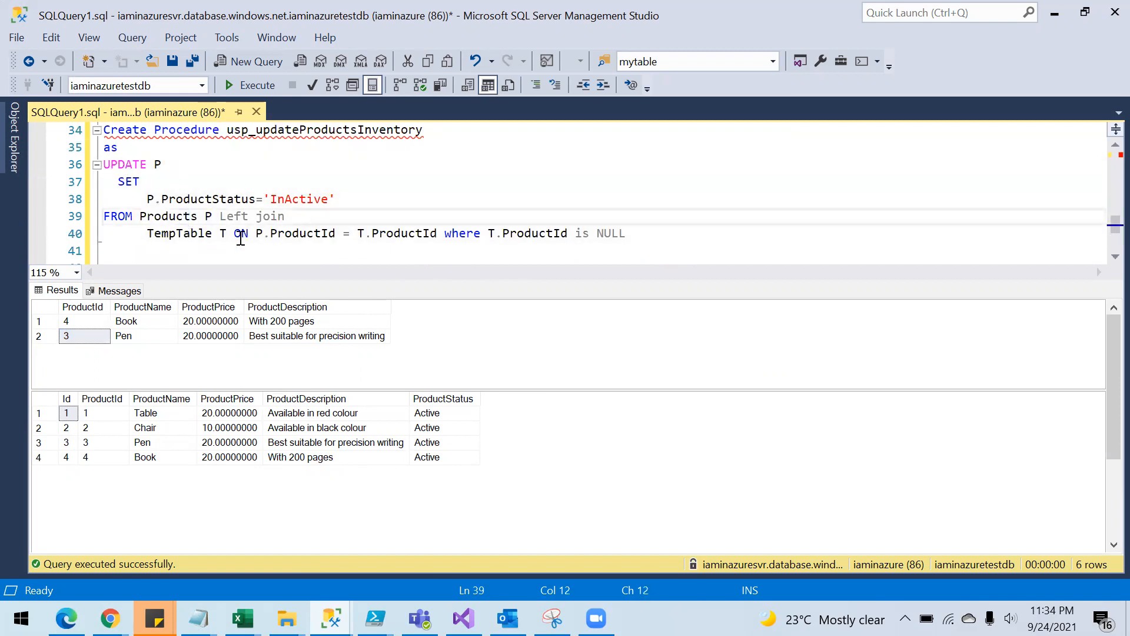
left_click_drag(488, 234, 653, 235)
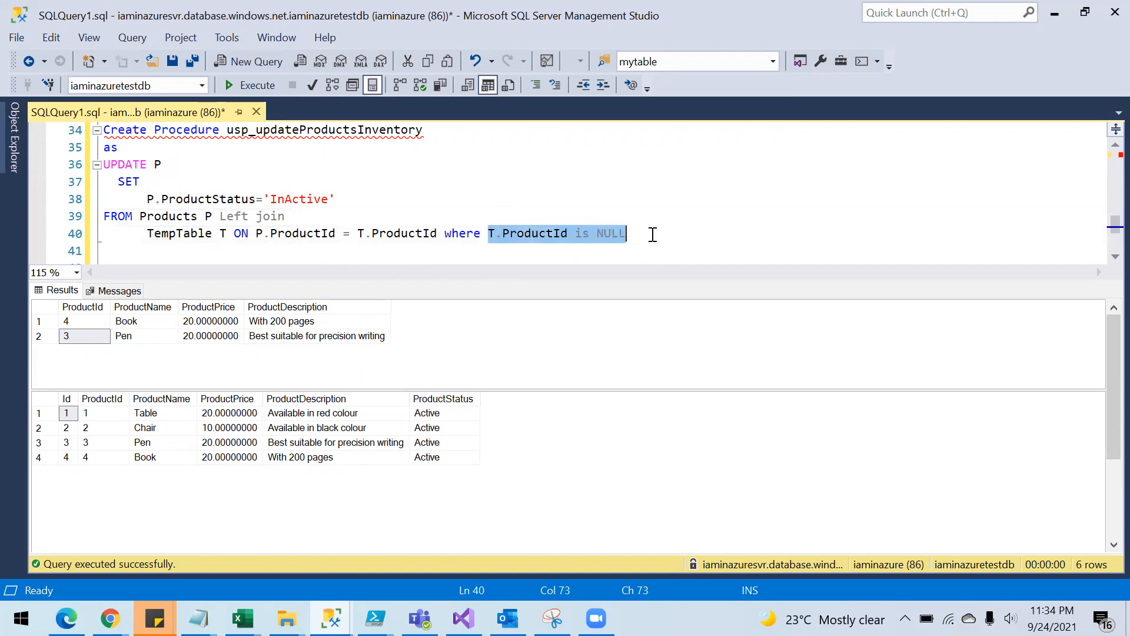
left_click(302, 218)
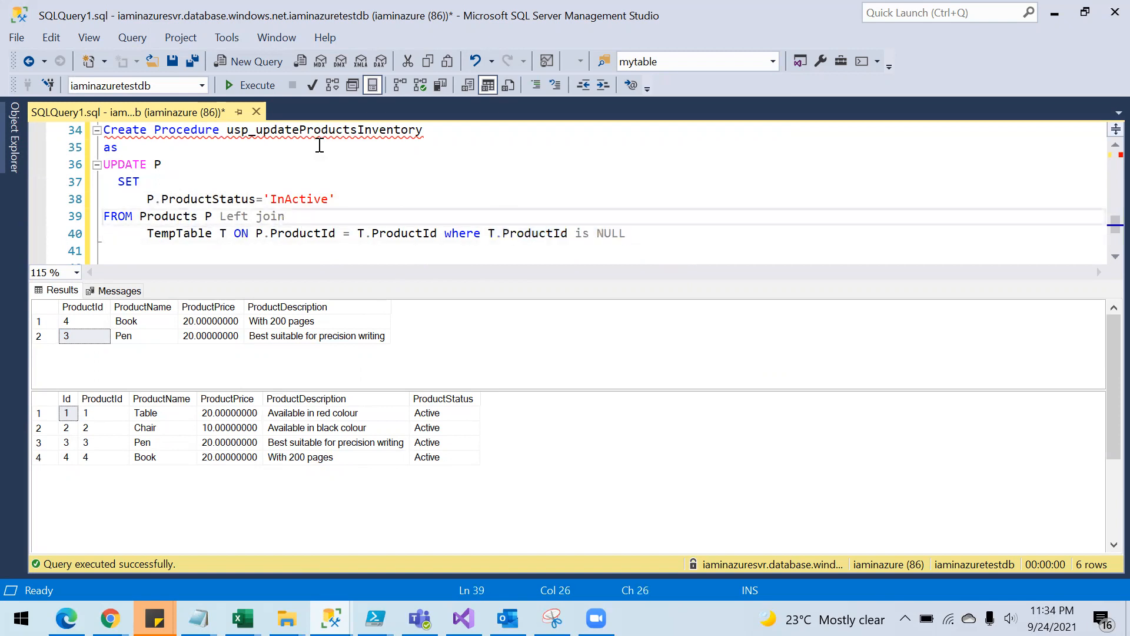
scroll(274, 198, "down", 1)
left_click_drag(348, 279, 352, 297)
left_click(276, 206)
scroll(353, 199, "up", 1)
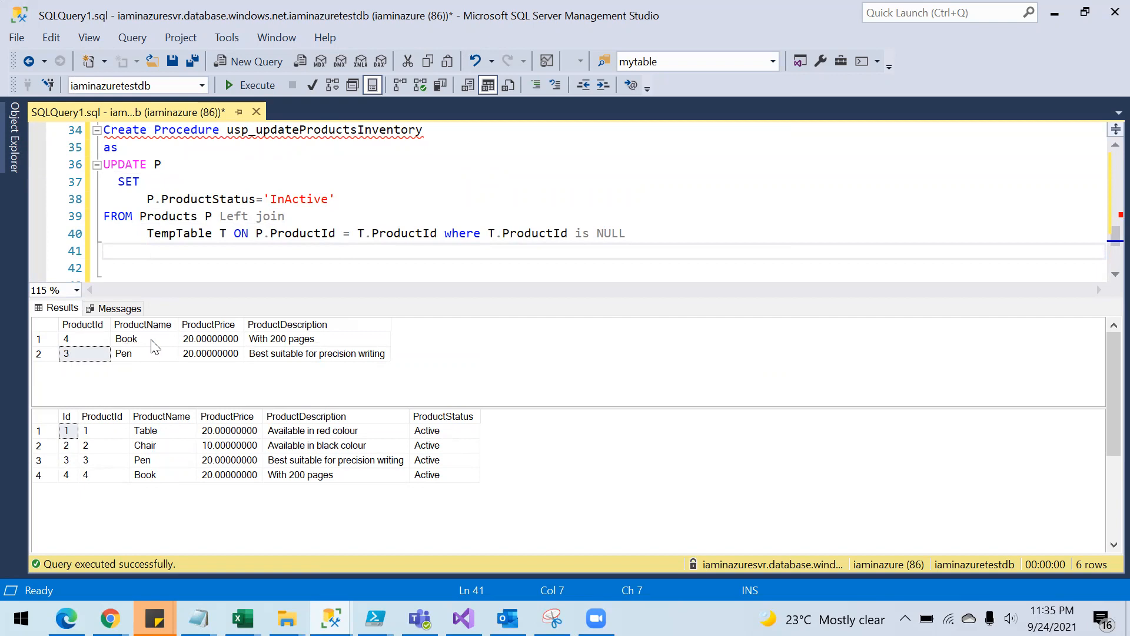
left_click(403, 211)
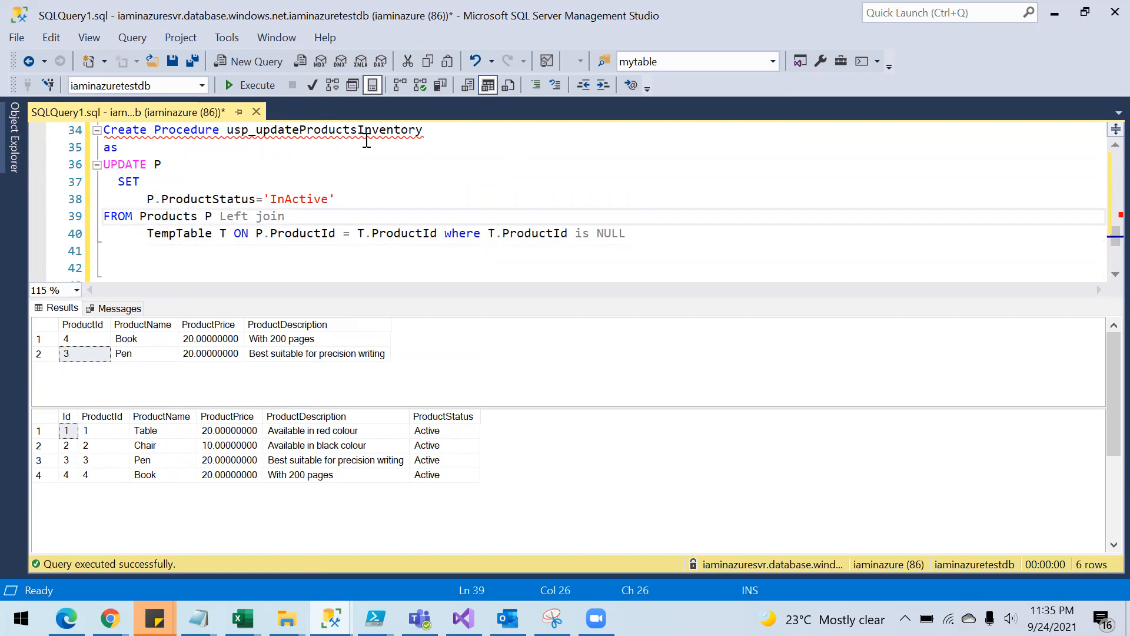
- Switch to the Azure portal, open the iaminazureadf data factory in Data Factory Studio, and list its pipelines for authoring
left_click(1056, 13)
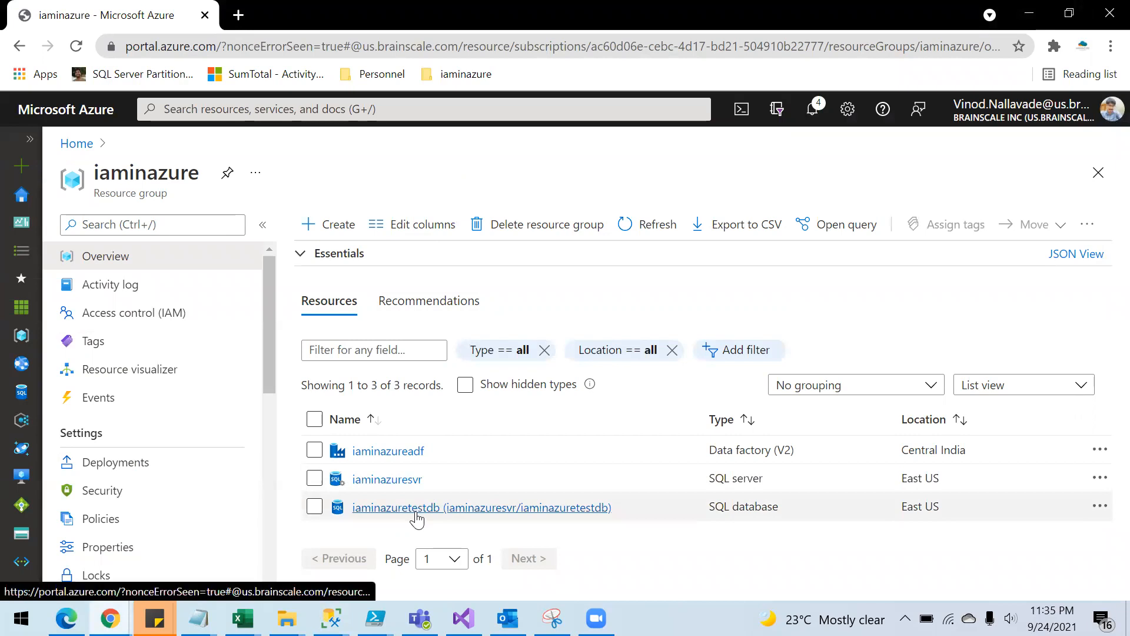
left_click(388, 451)
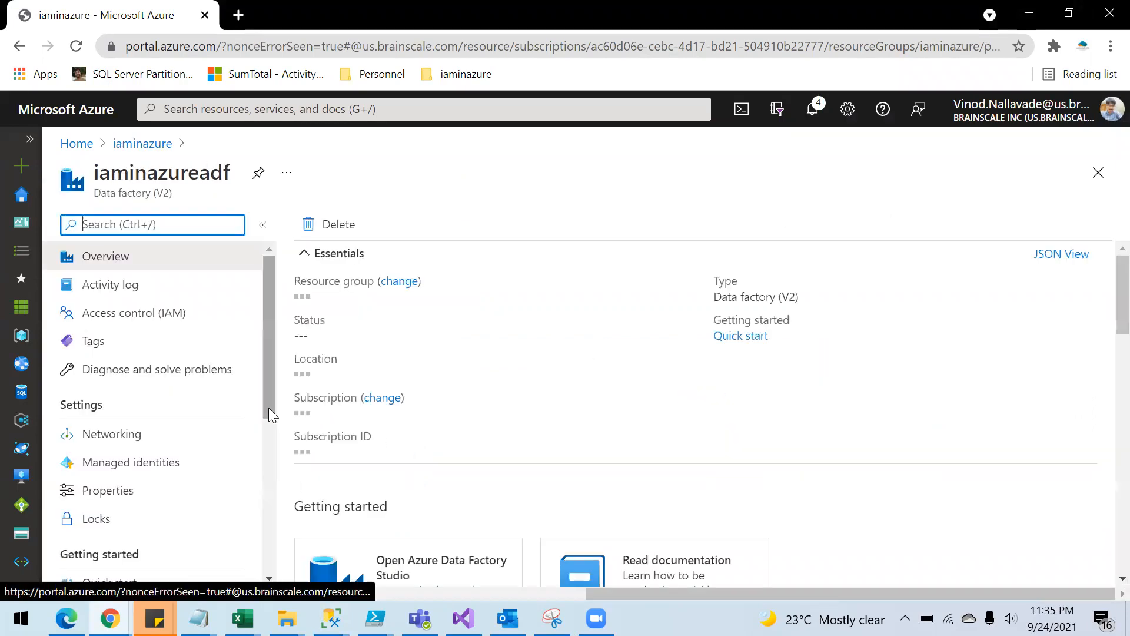
left_click(429, 516)
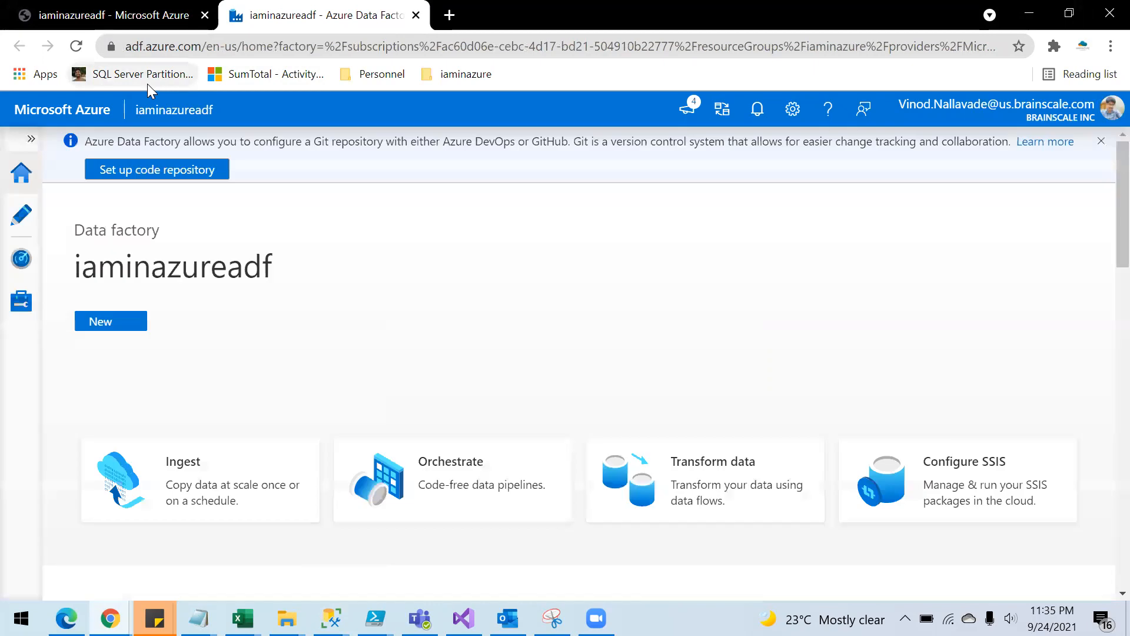
left_click(23, 216)
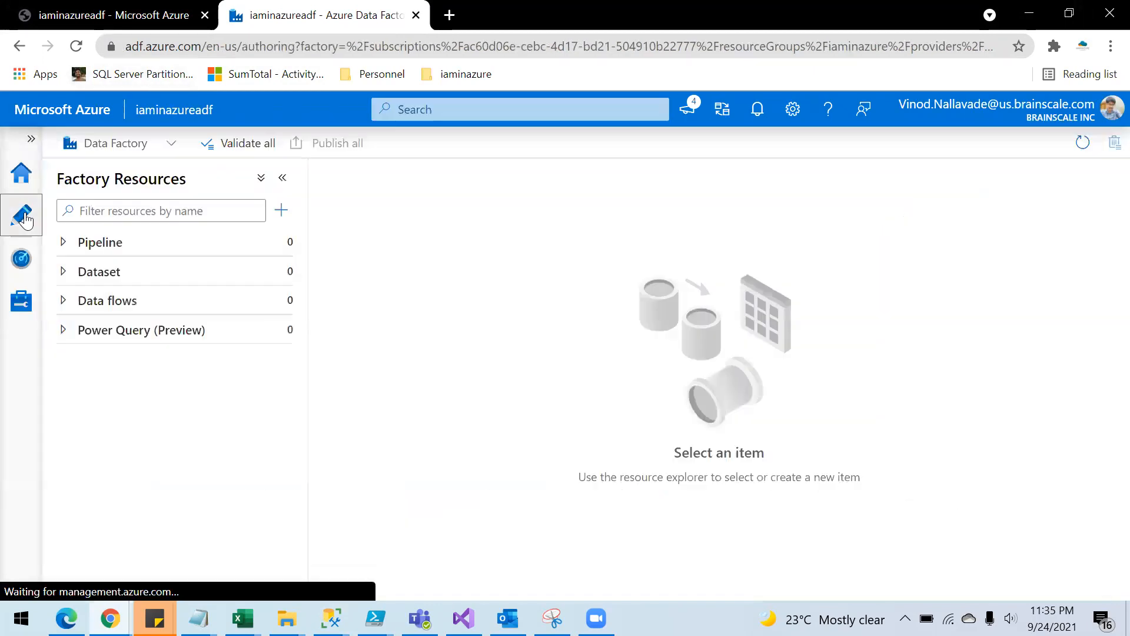
left_click(81, 246)
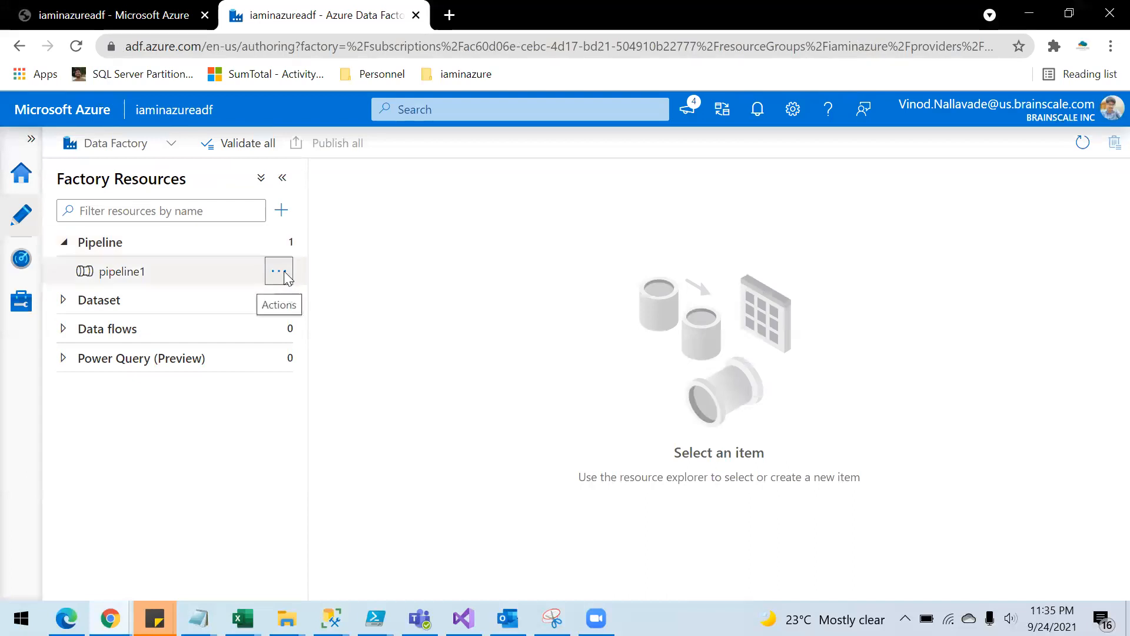
- Delete the pipeline1 pipeline and the AzureSqlTable1 dataset from the factory resources
left_click(279, 272)
left_click(339, 471)
left_click(474, 429)
left_click(65, 274)
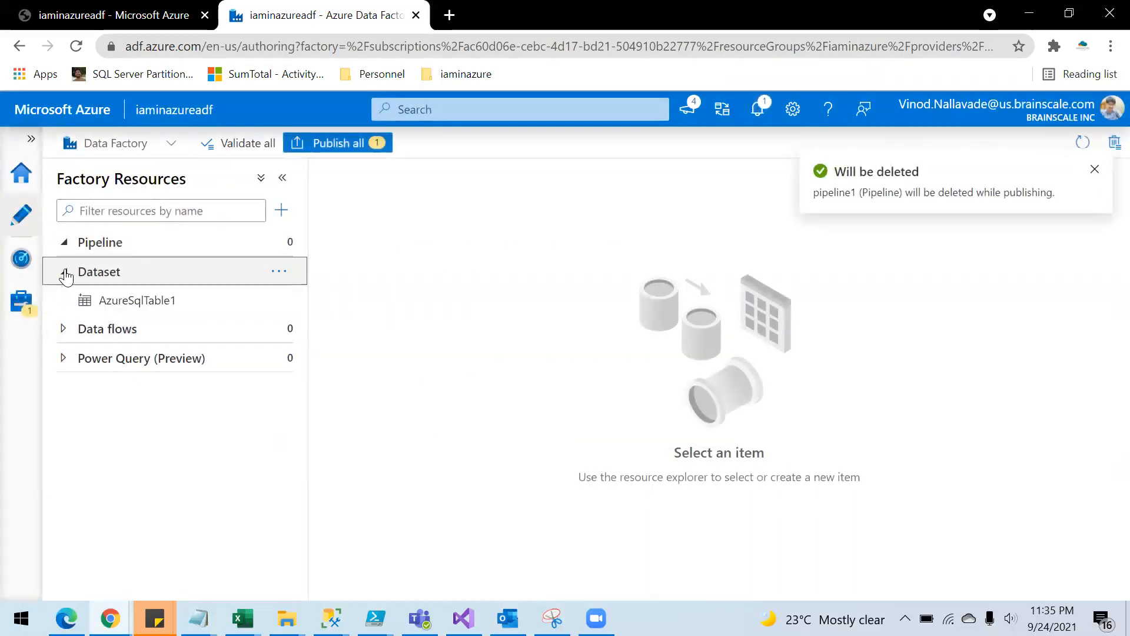
left_click(270, 301)
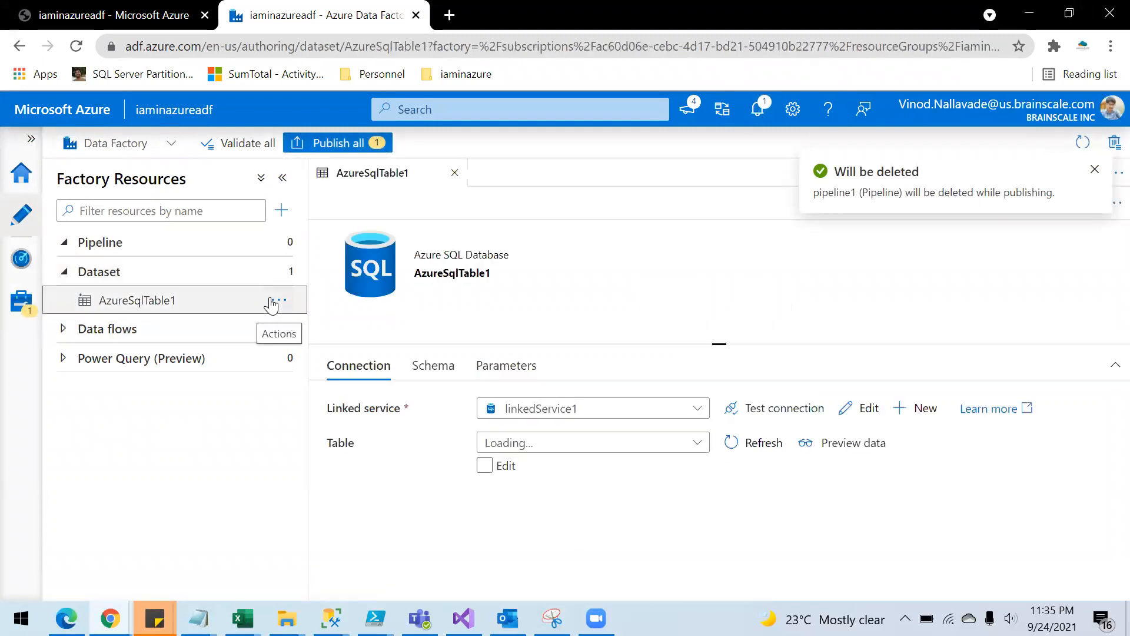
left_click(278, 301)
left_click(318, 472)
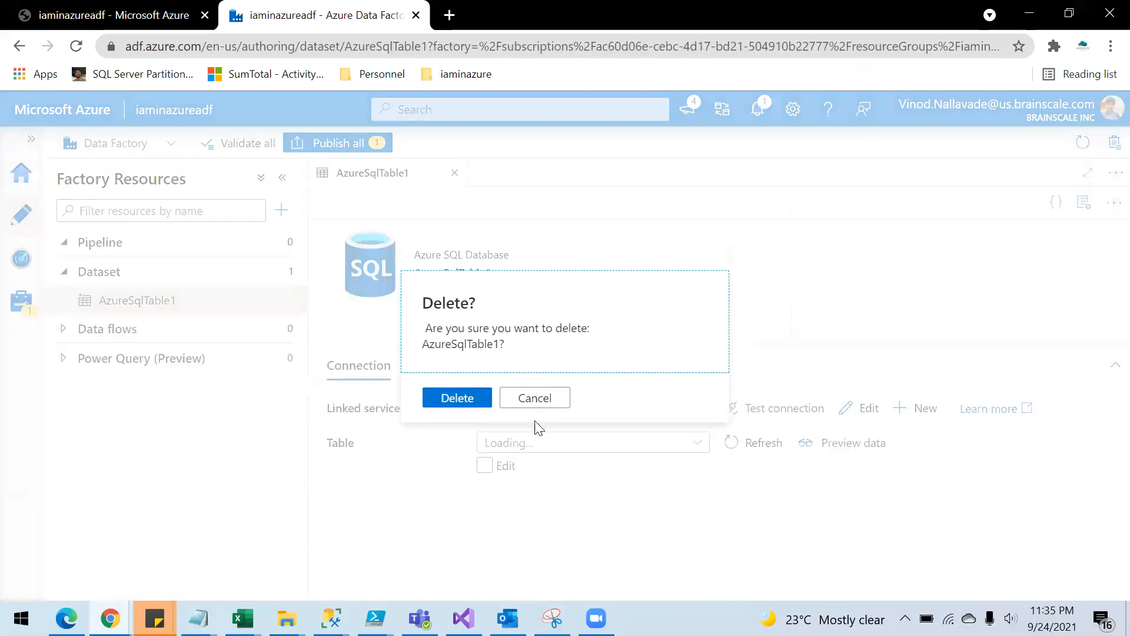
left_click(458, 404)
- Open the factory's linked services list and try to delete linkedService1
left_click(23, 320)
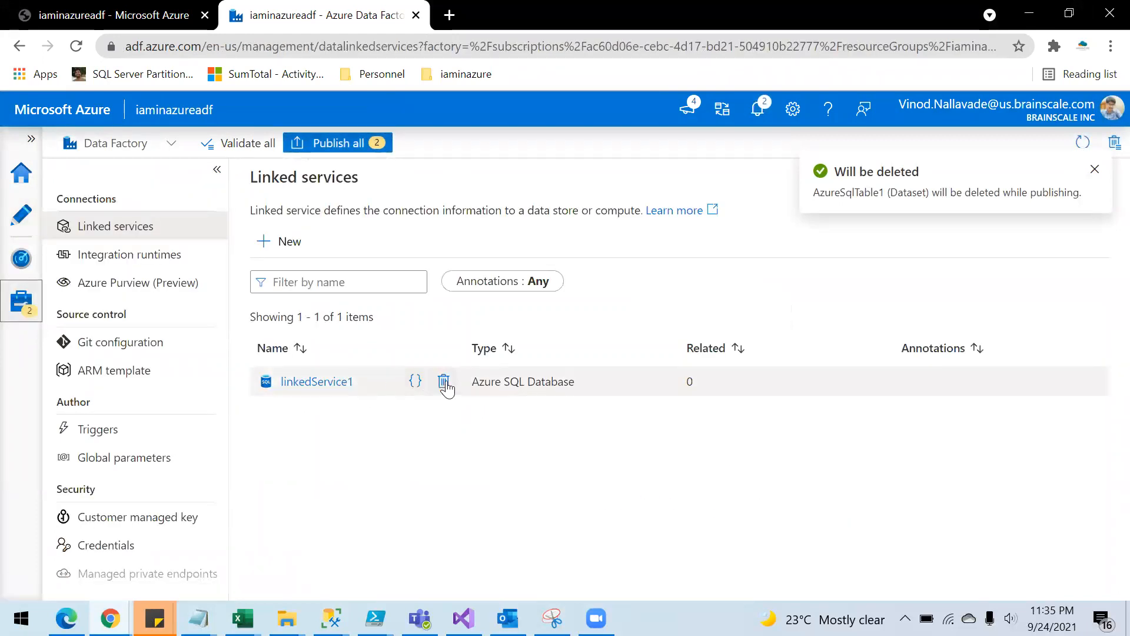
left_click(444, 381)
left_click(461, 421)
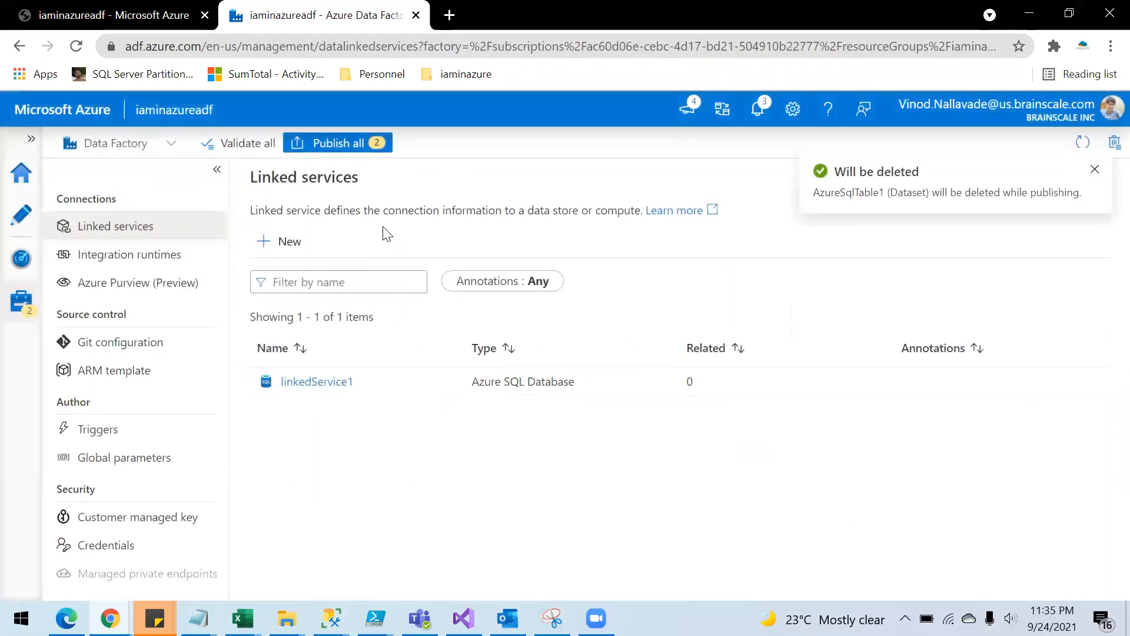
- Publish the pending pipeline and dataset deletions, and delete linkedService1 from the linked services
left_click(350, 141)
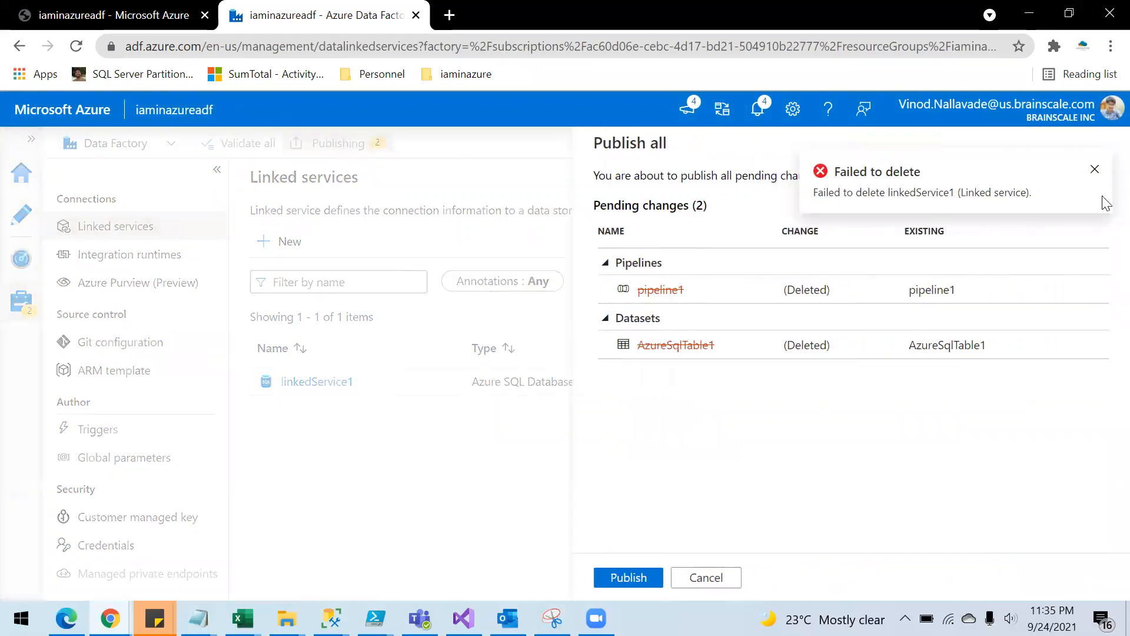
left_click(1096, 171)
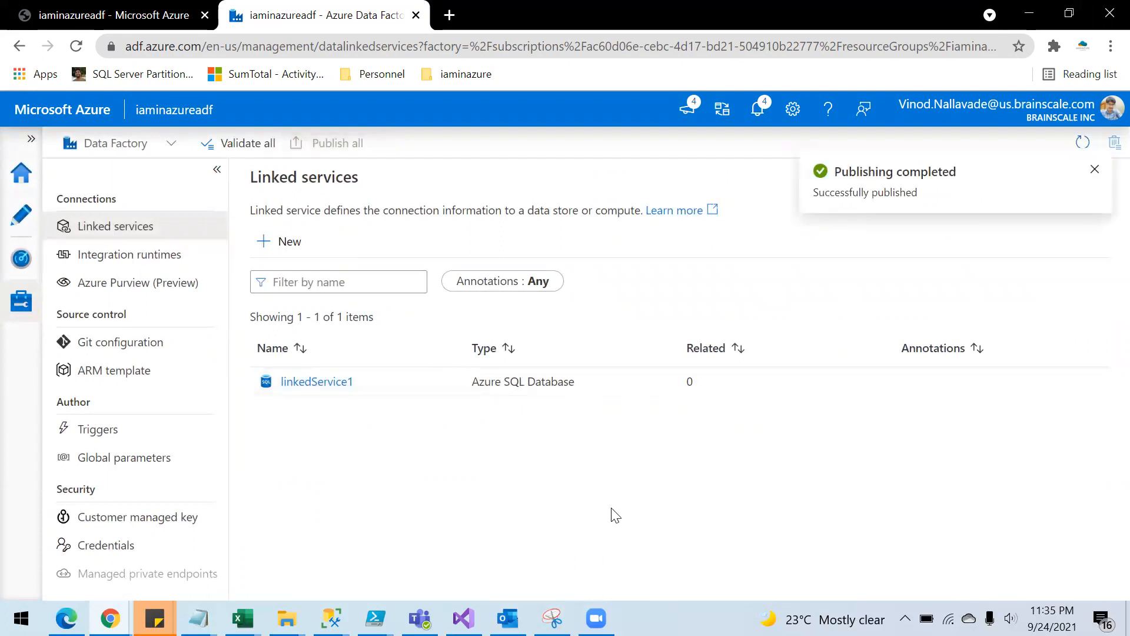
left_click(439, 382)
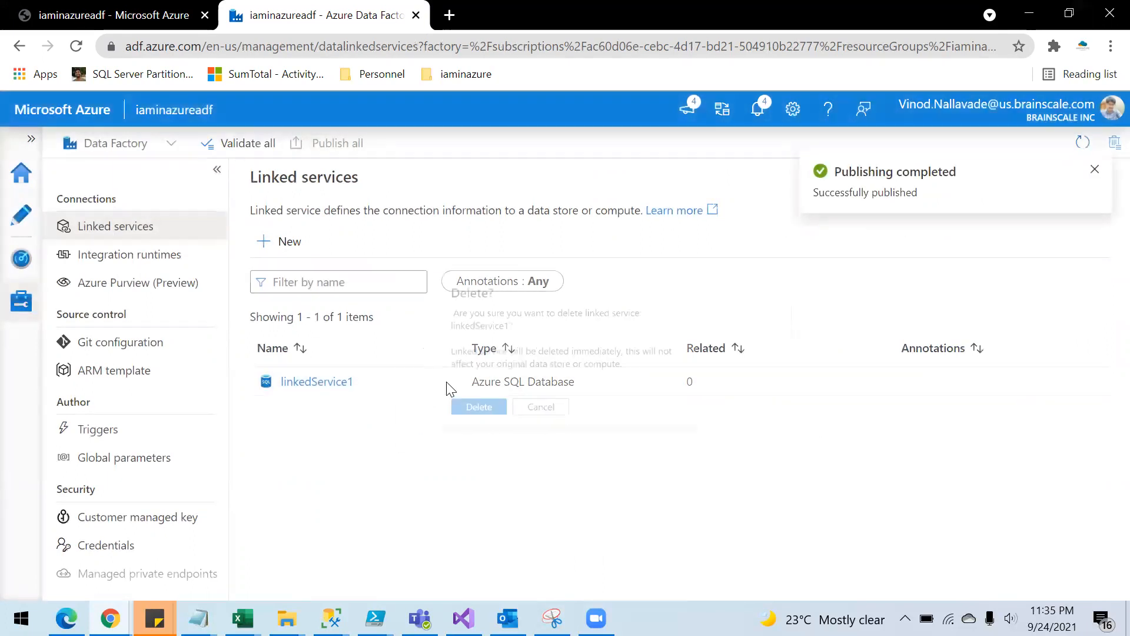
left_click(474, 433)
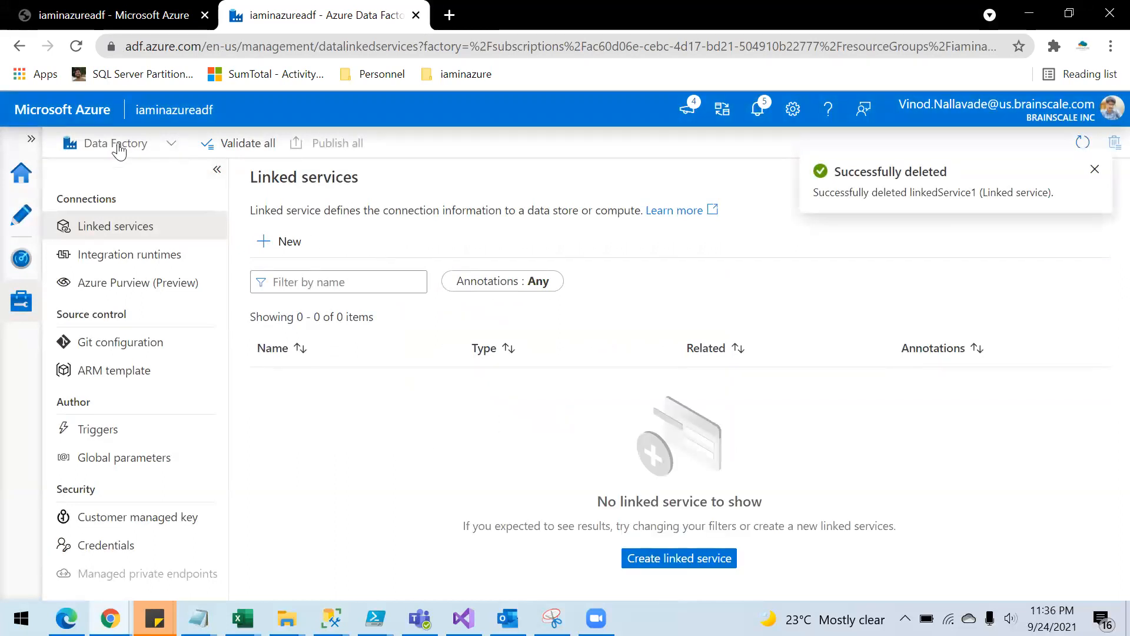
- Reload the studio and check the Pipeline and Dataset groups in the factory resources for leftover items
left_click(76, 45)
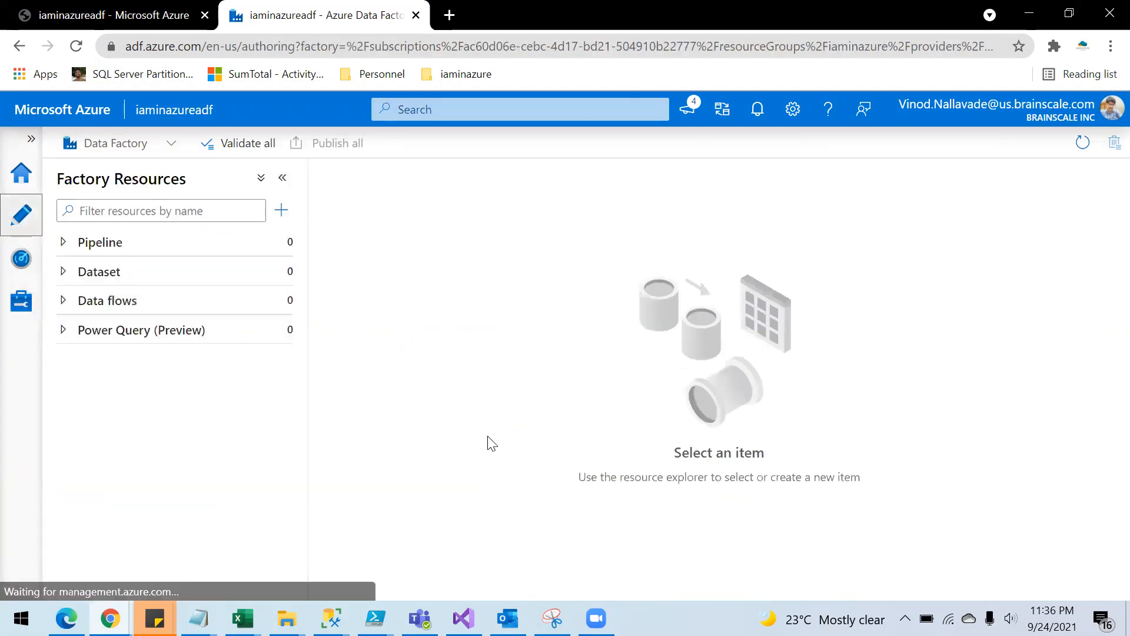
left_click(61, 243)
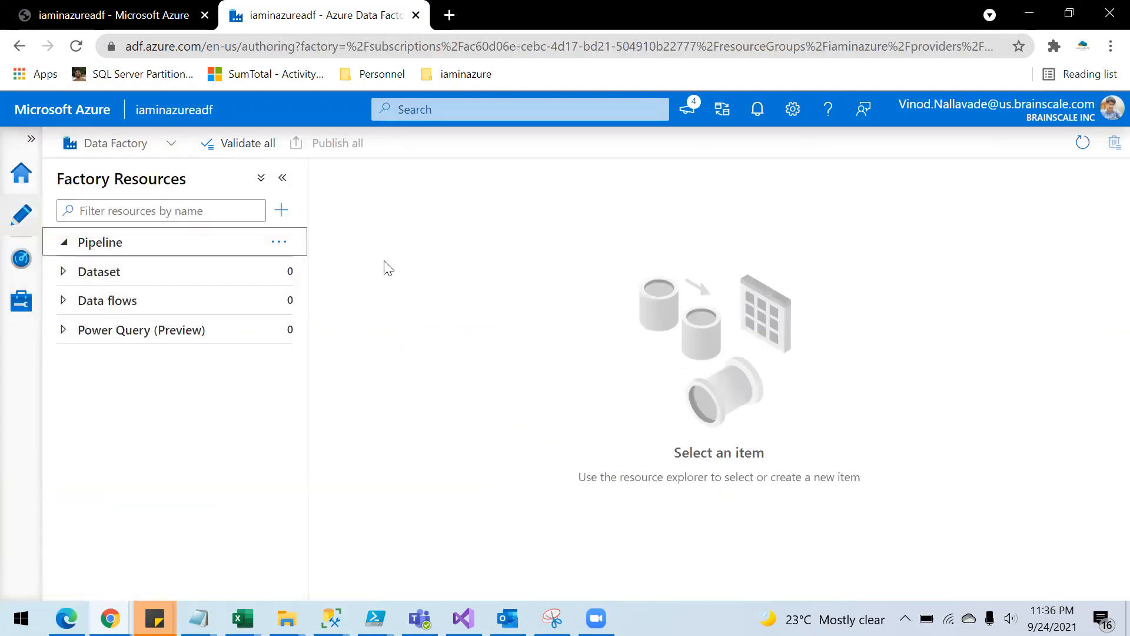
left_click(62, 273)
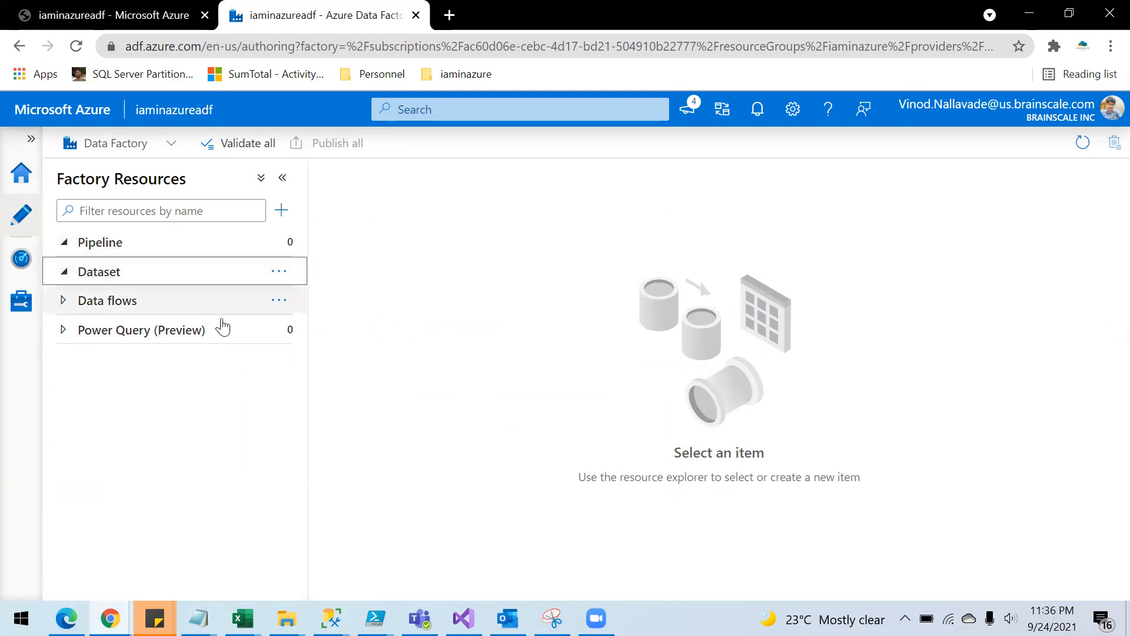
- Start a new linked service for the Azure SQL Database data store and name it AzureSqlDatabaseLS
left_click(29, 305)
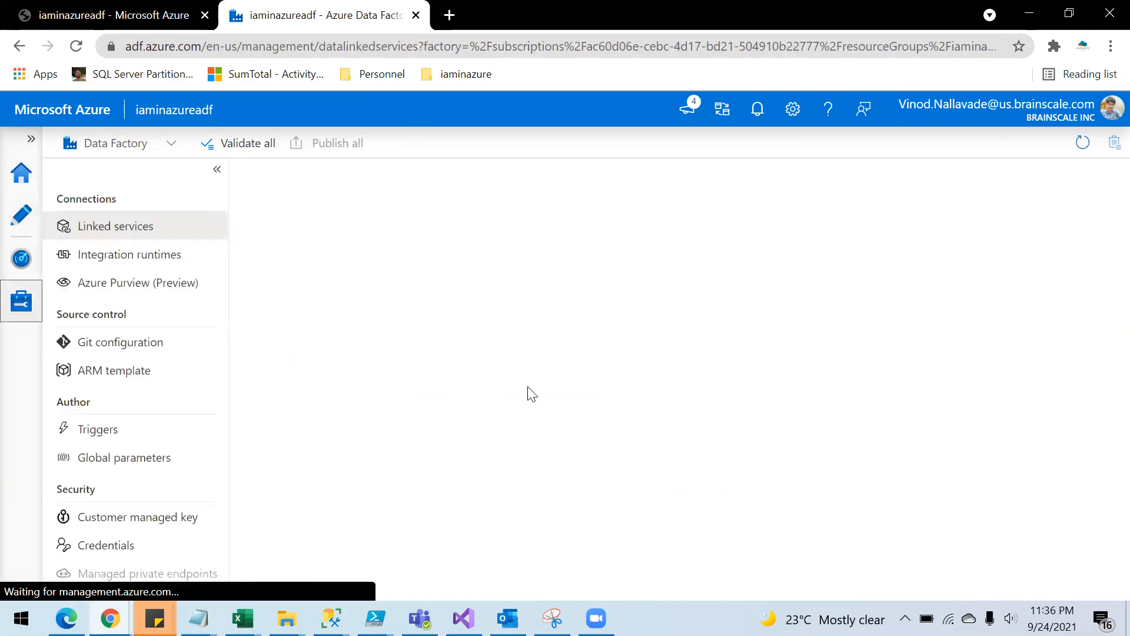
left_click(269, 253)
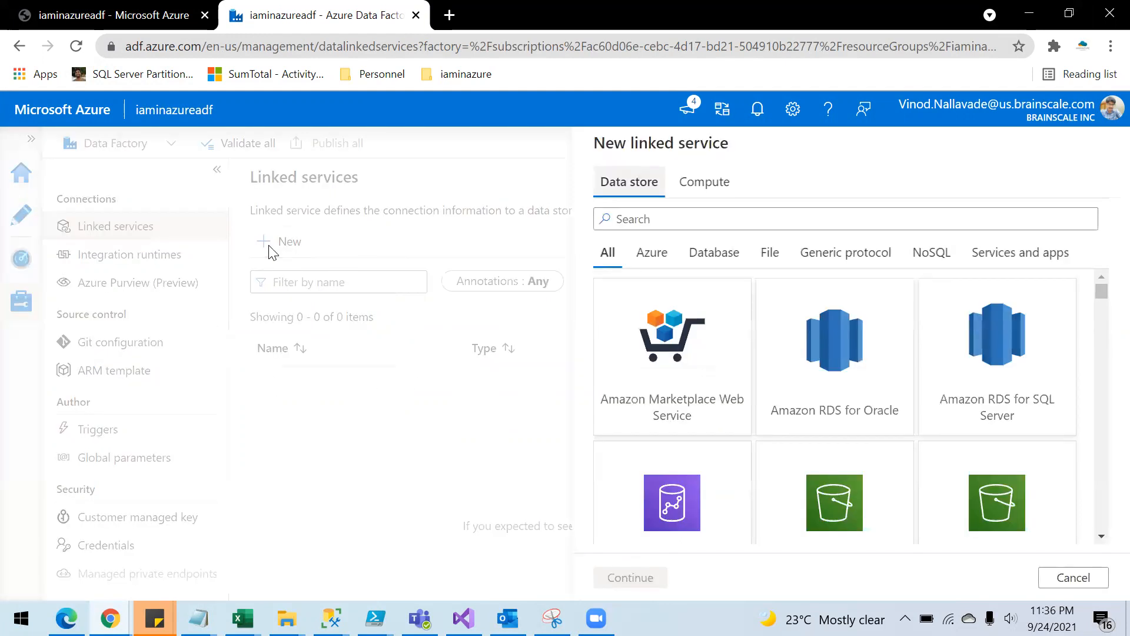
type("sql")
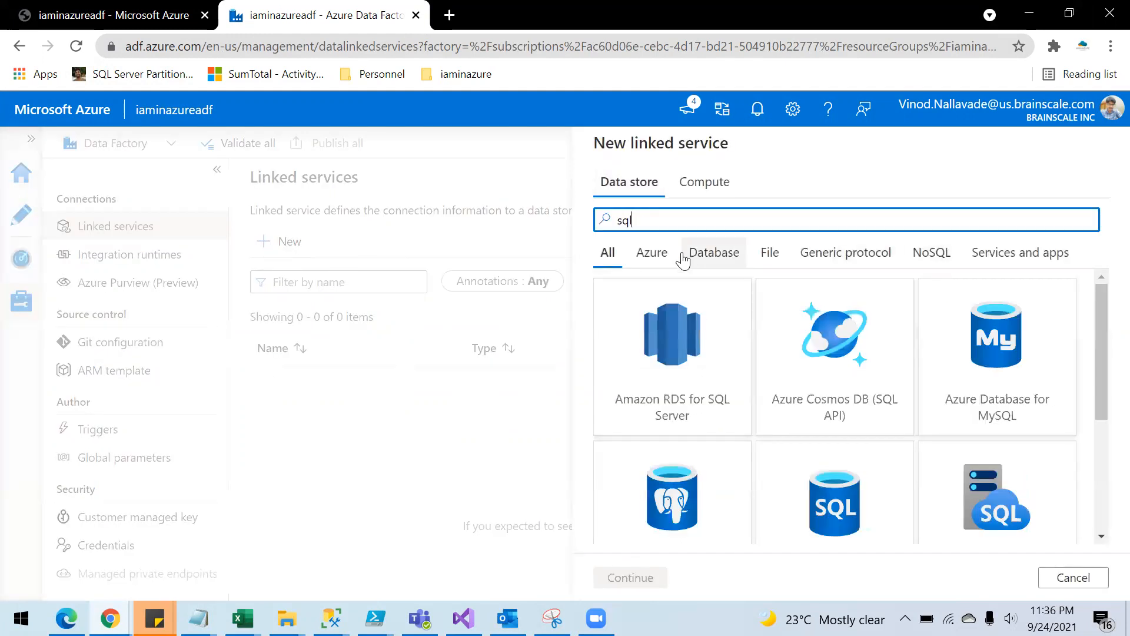
left_click(861, 510)
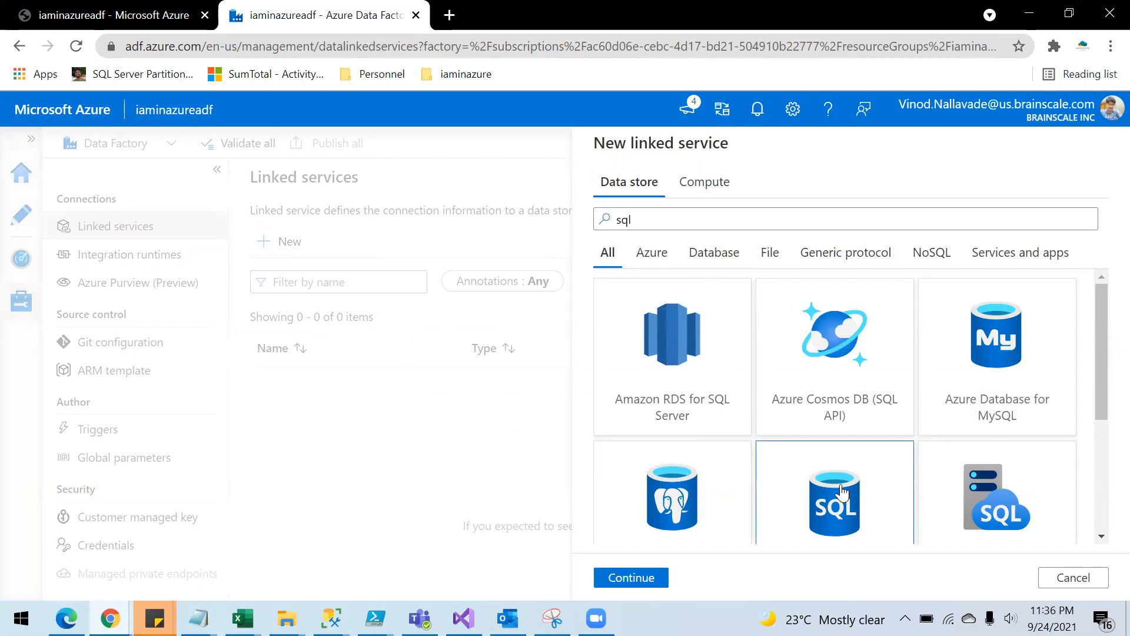
scroll(810, 528, "down", 2)
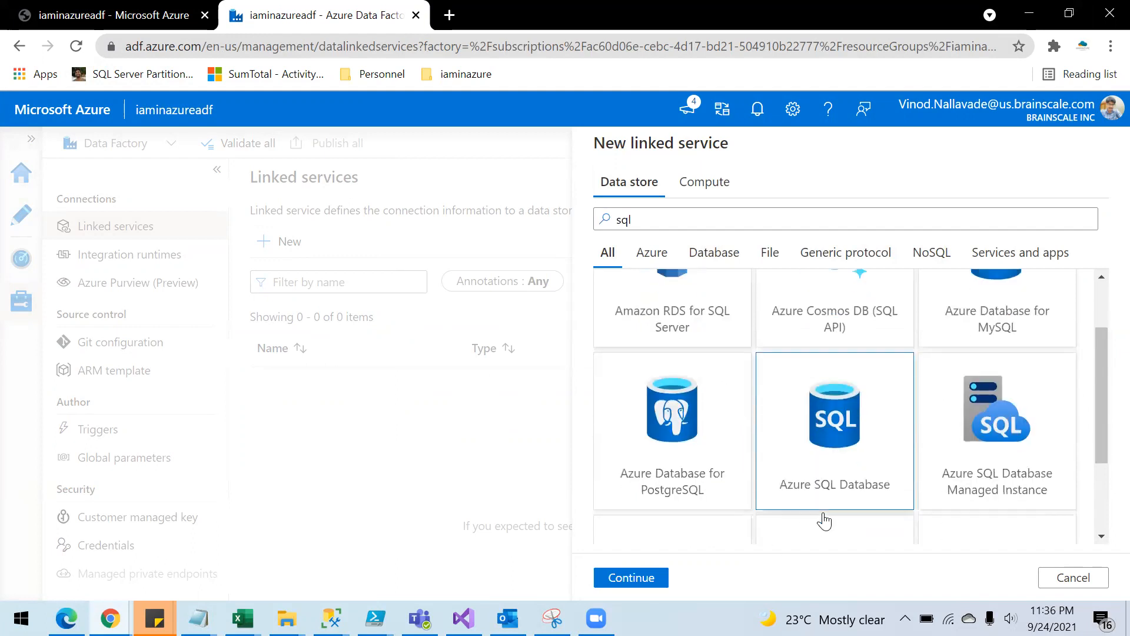
double_click(785, 518)
key("BackSpace")
type("LS")
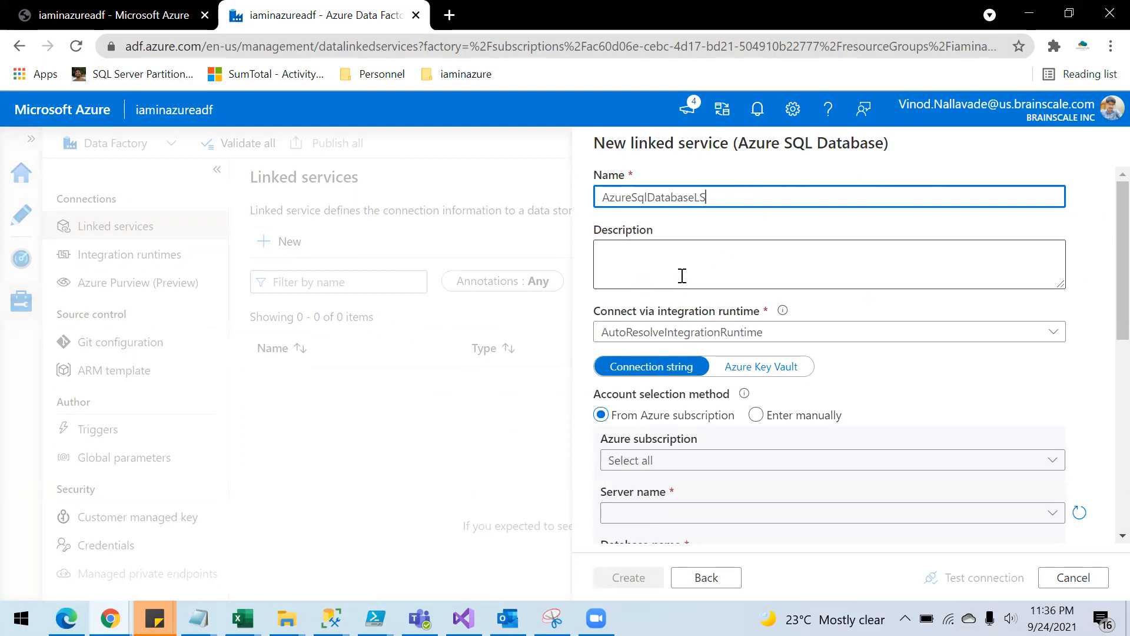
- Select the account owner's own VS MPN subscription as the linked service's Azure subscription
scroll(757, 374, "down", 2)
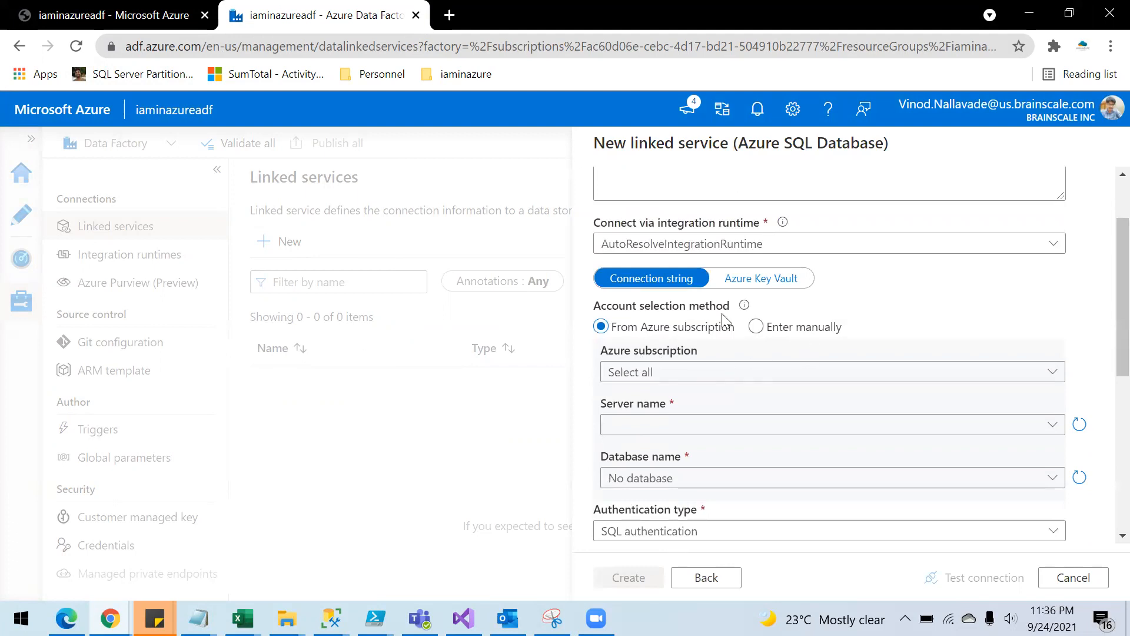
left_click(673, 379)
scroll(749, 432, "down", 5)
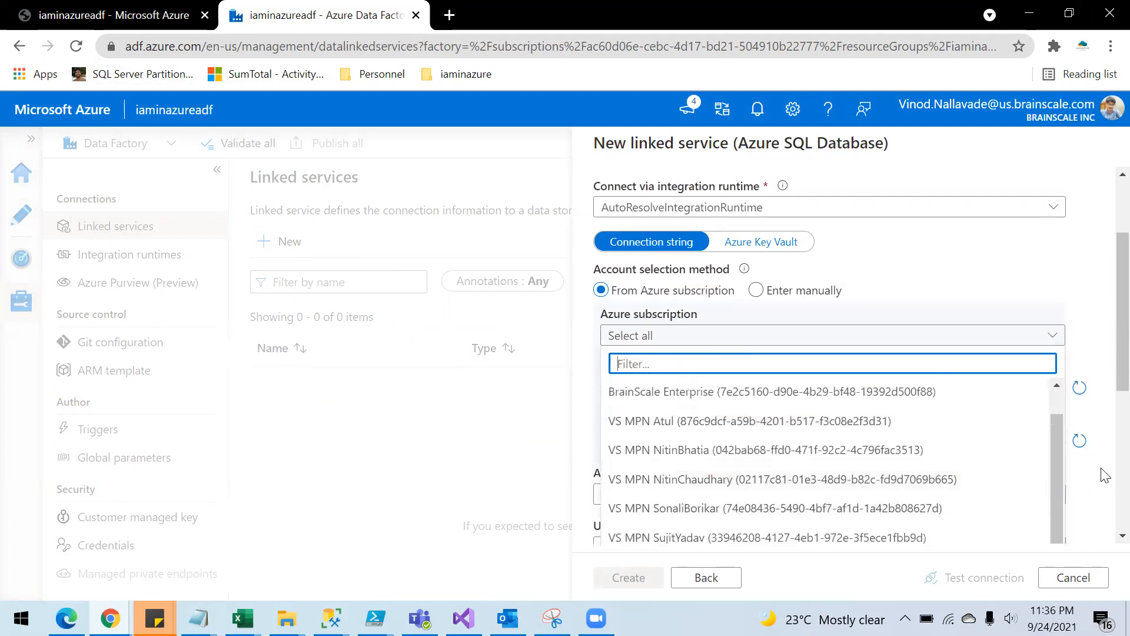
left_click(749, 346)
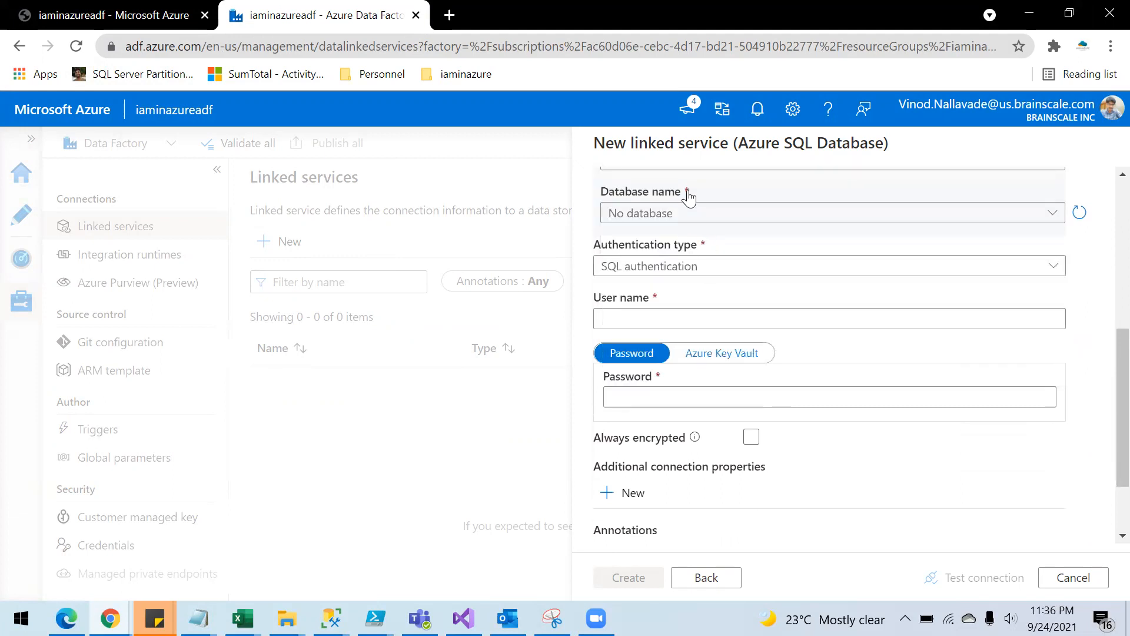
scroll(736, 235, "up", 2)
left_click(722, 200)
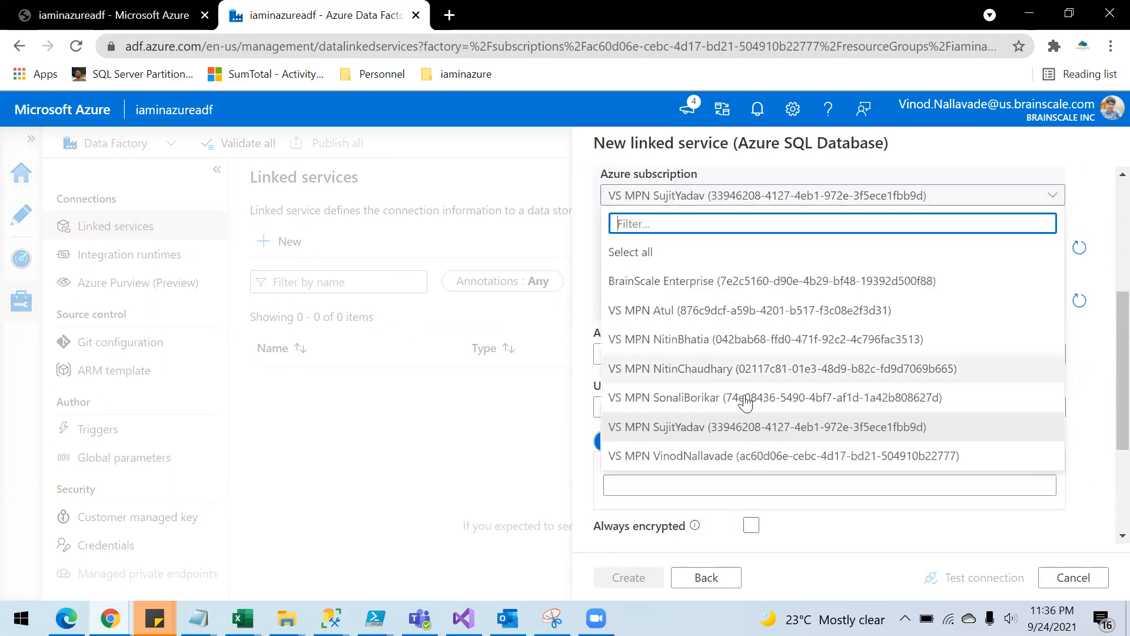
left_click(749, 455)
- Set the linked service's server to iaminazuresvr and its database to iaminazuretestdb
left_click(660, 253)
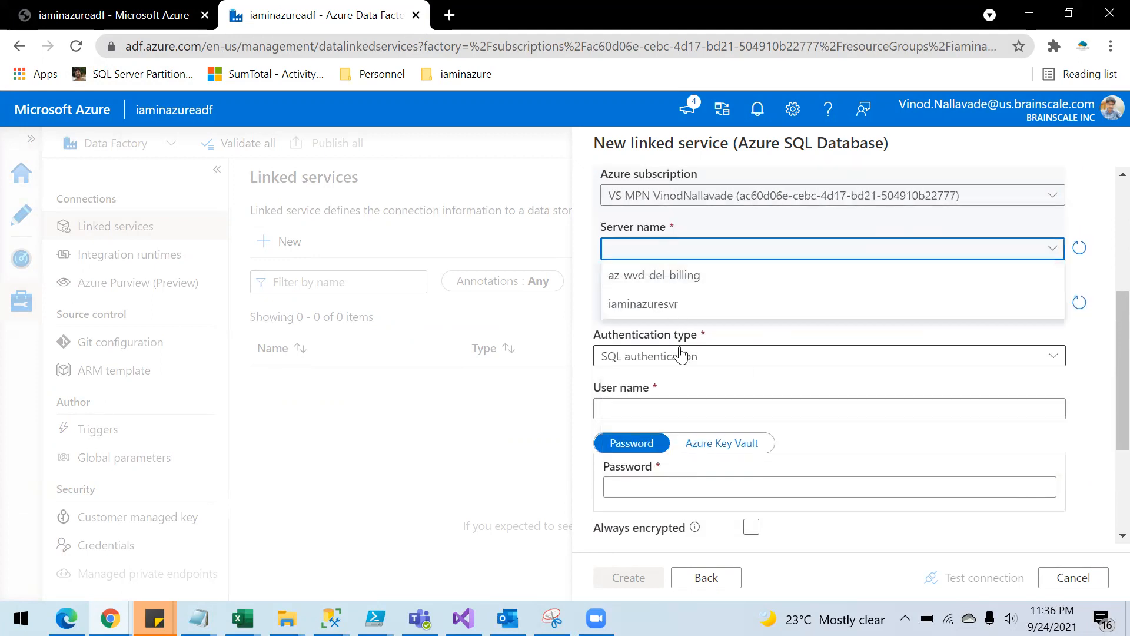
left_click(662, 303)
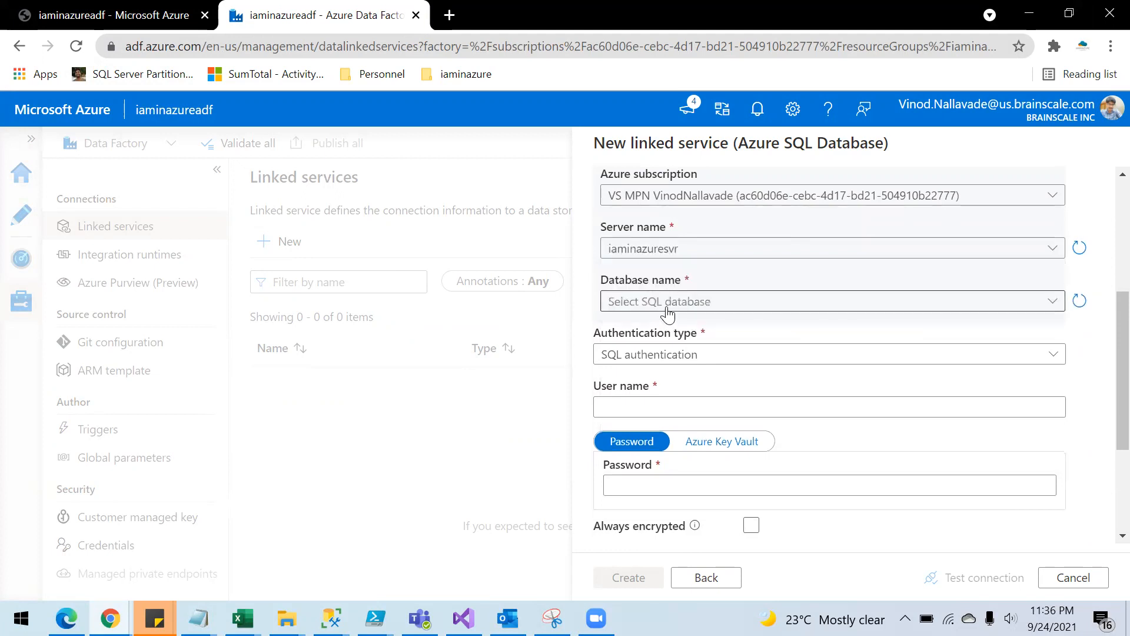
left_click(667, 307)
left_click(676, 328)
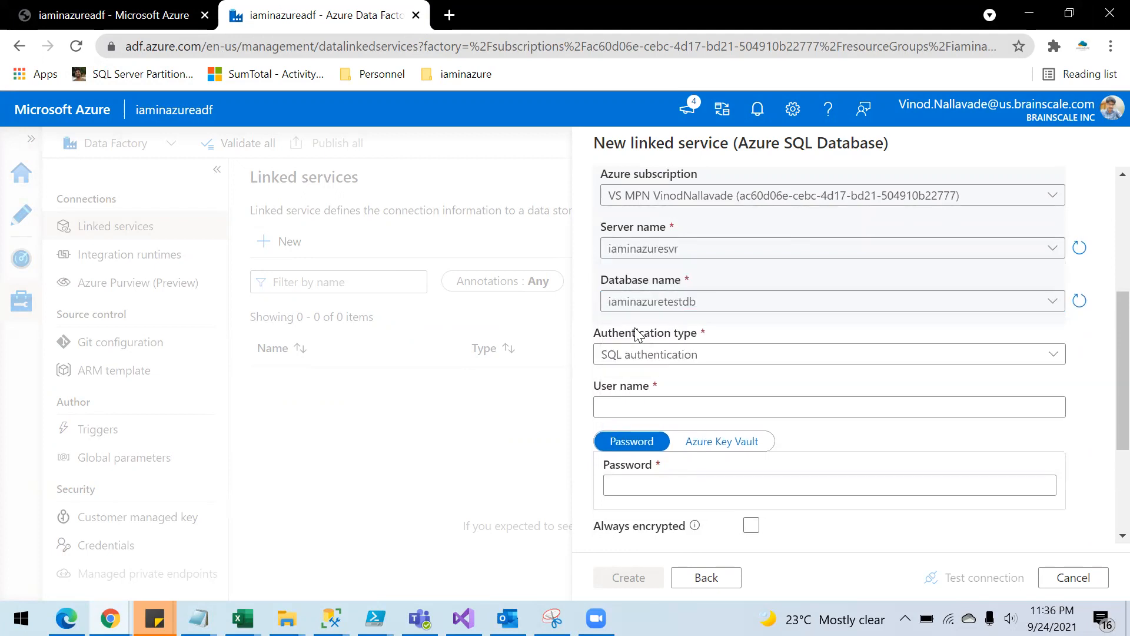
- Enter iaminazure as the SQL authentication user name and fill in the database password
left_click(655, 406)
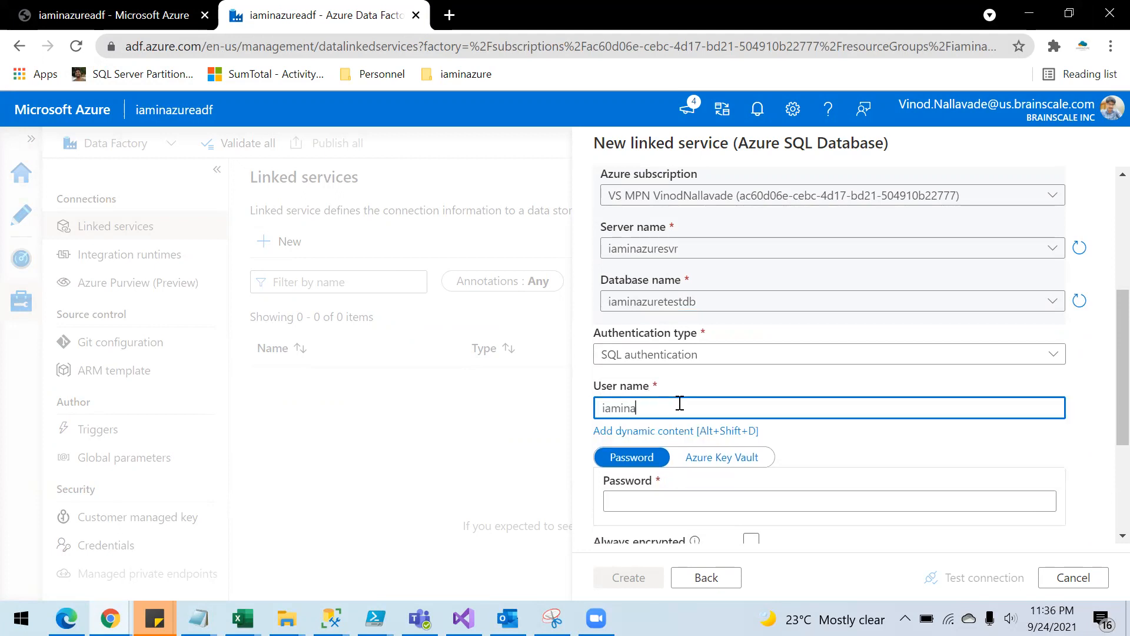
left_click(705, 503)
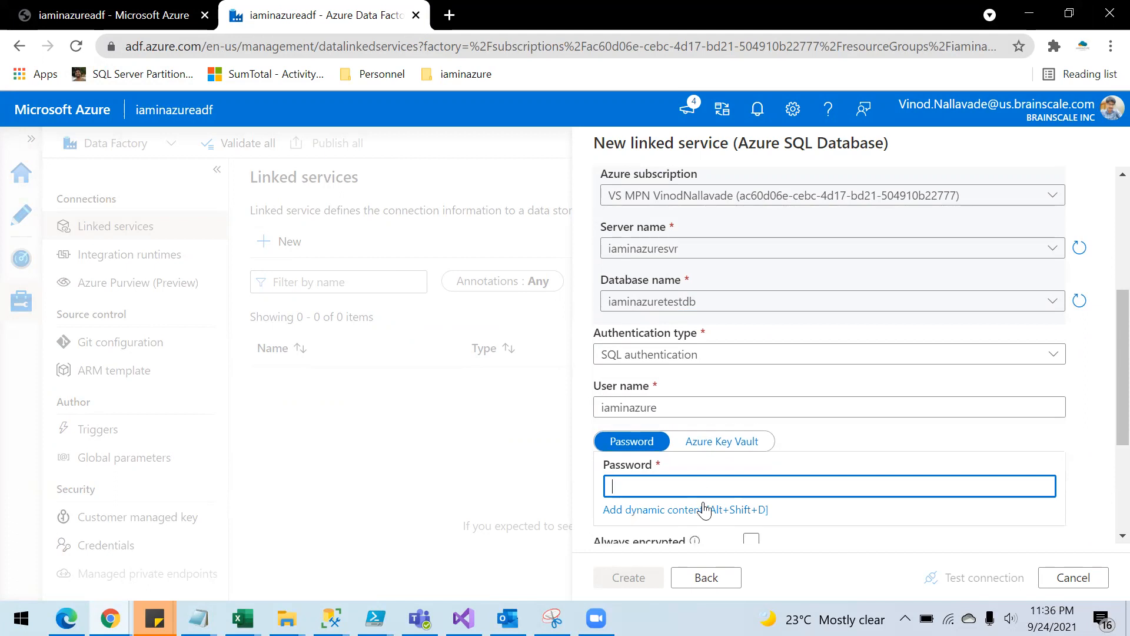
type("••")
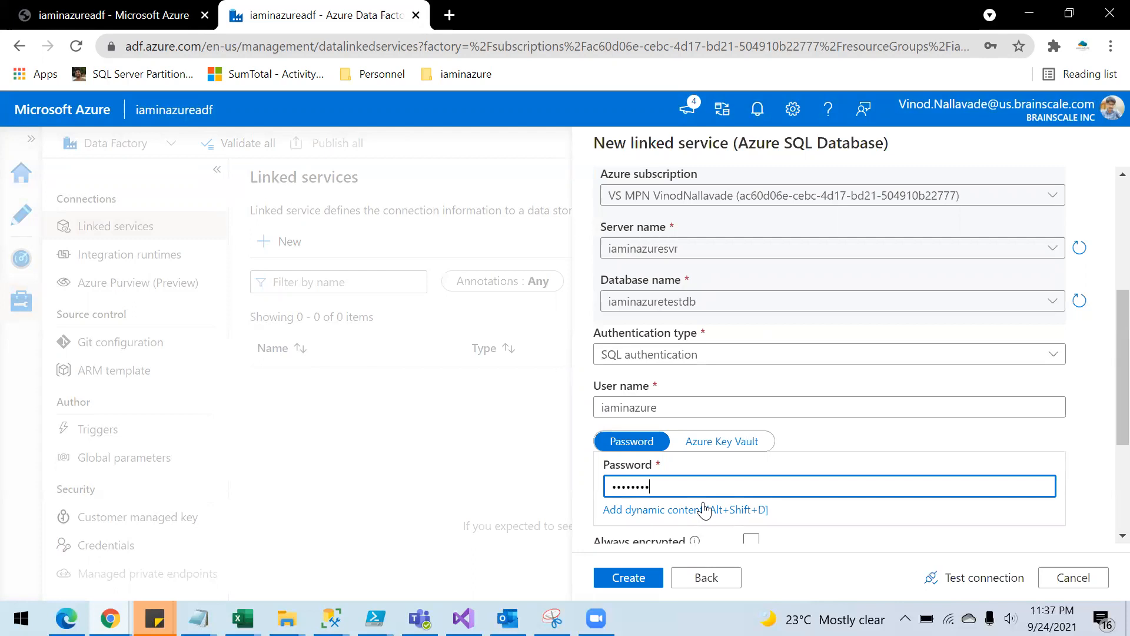
type("••••••••••")
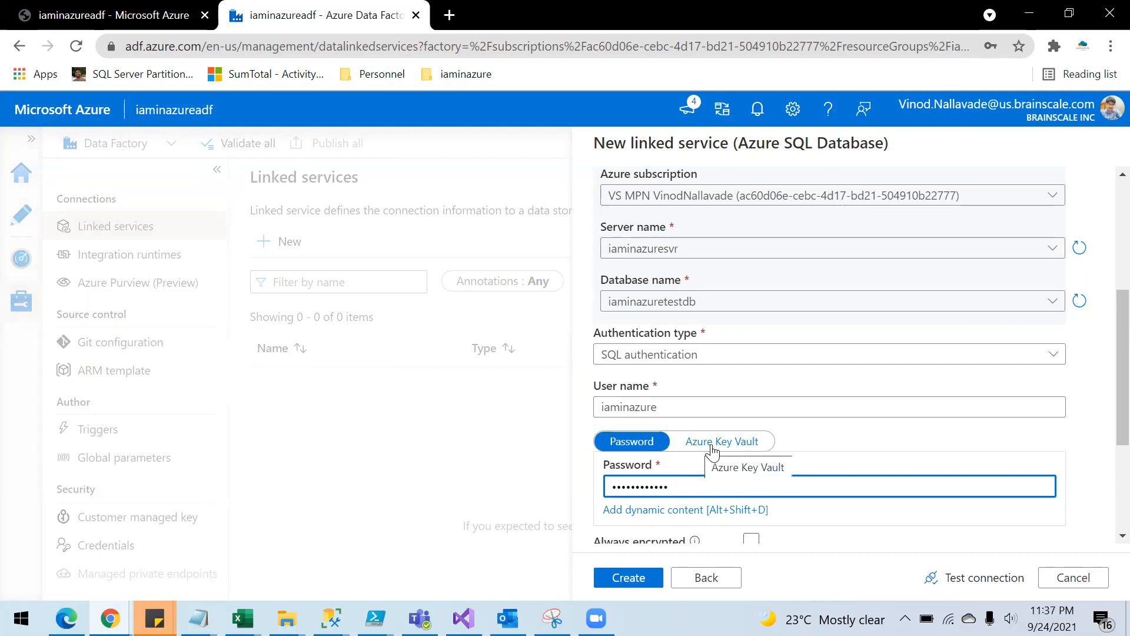
- Review the linked service's connection settings and test the connection to the database
scroll(851, 432, "up", 3)
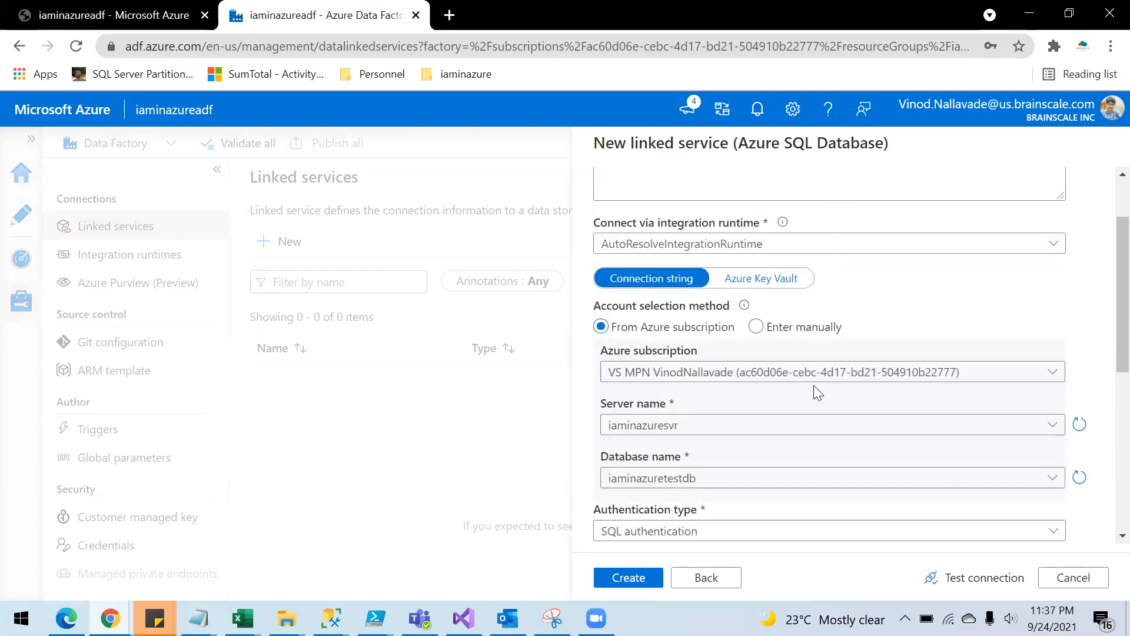
scroll(815, 391, "down", 2)
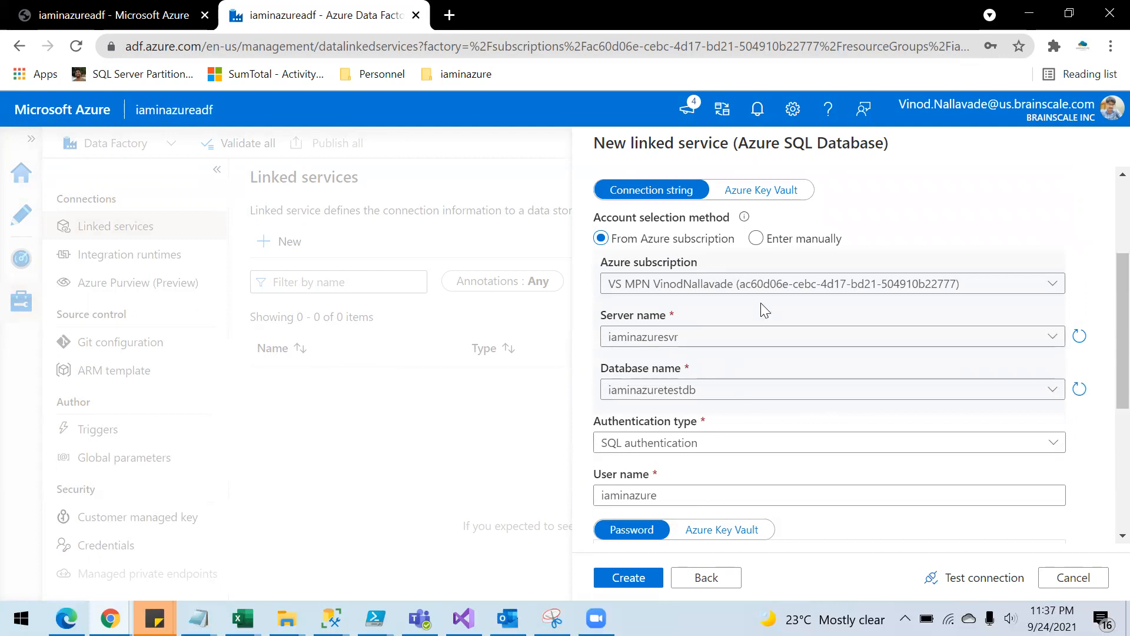
scroll(647, 439, "down", 2)
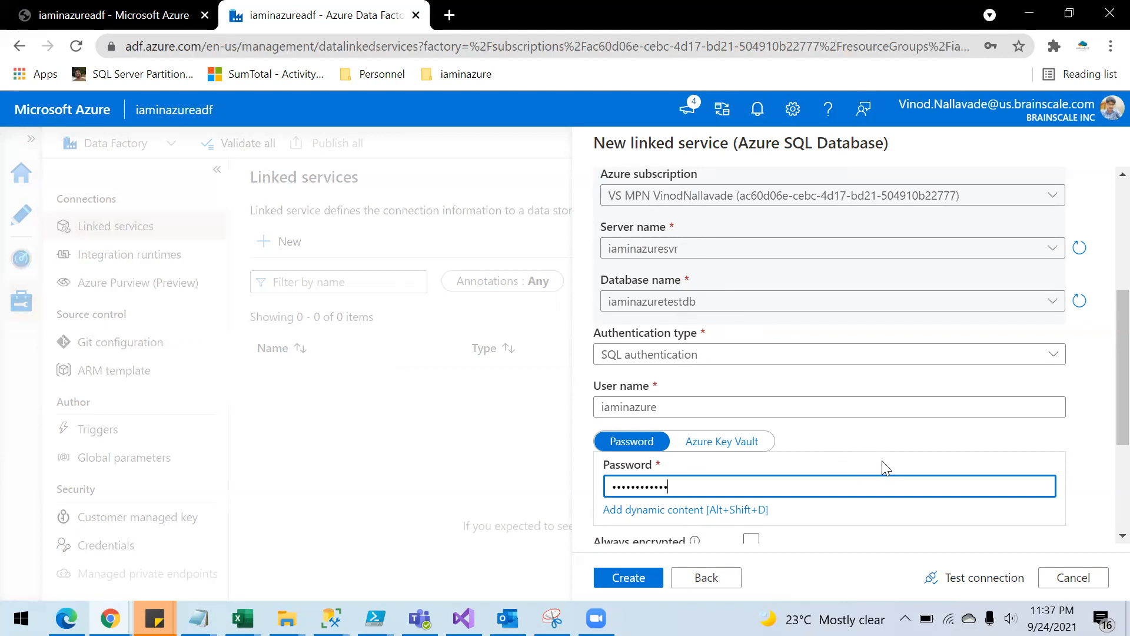
scroll(886, 469, "down", 2)
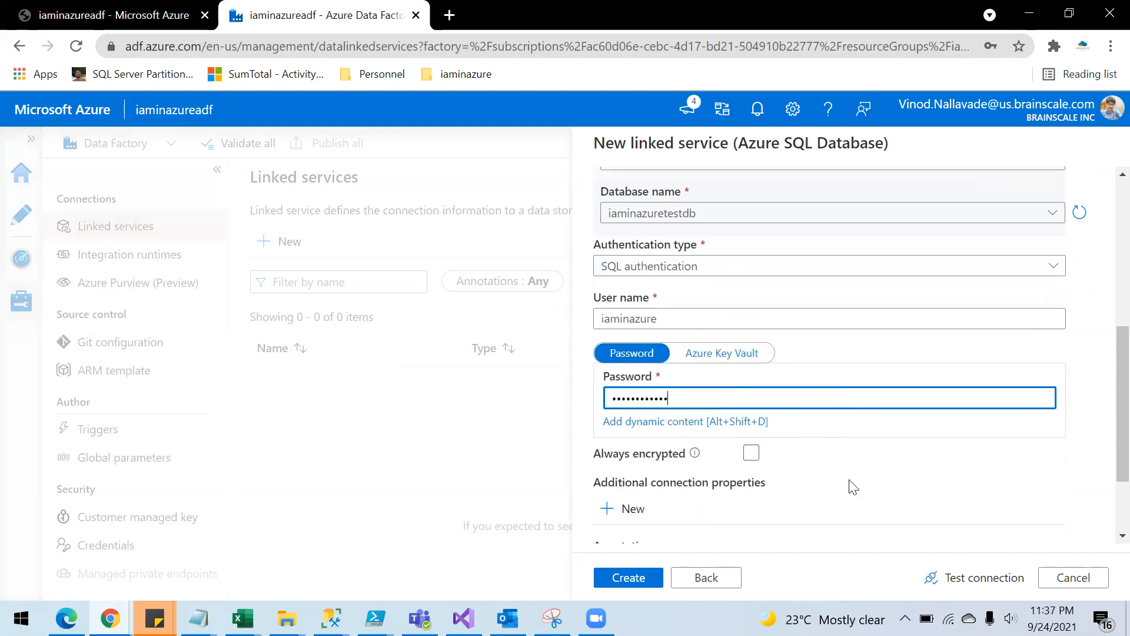
left_click(990, 592)
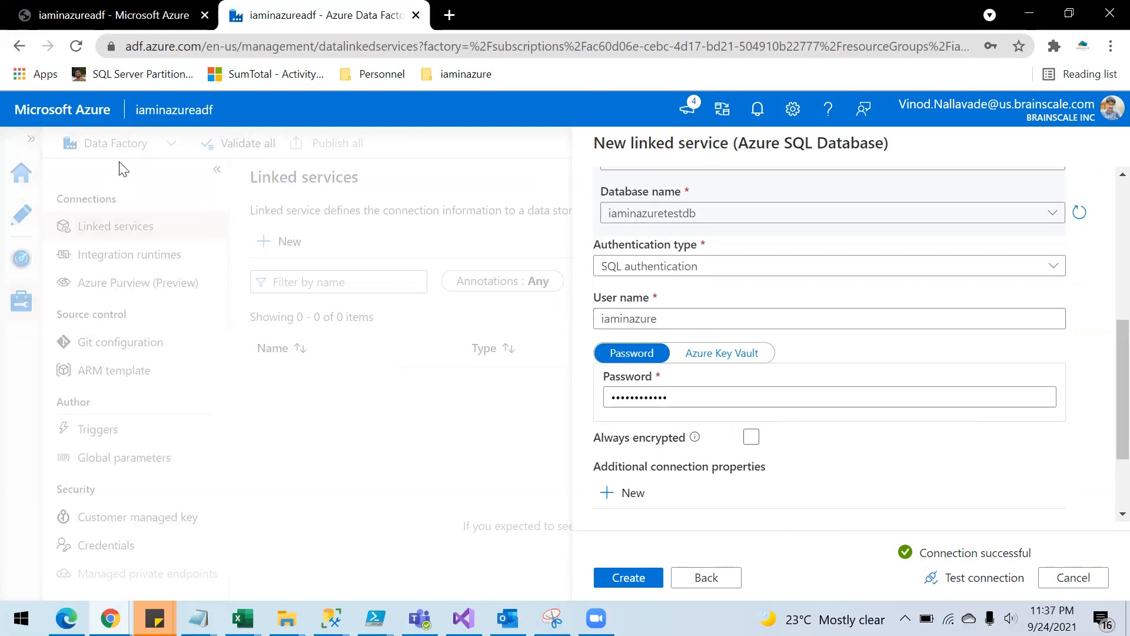
- Switch to the Azure portal and check the iaminazuresvr server's firewall settings, including Azure services access and the client IP rules
left_click(119, 16)
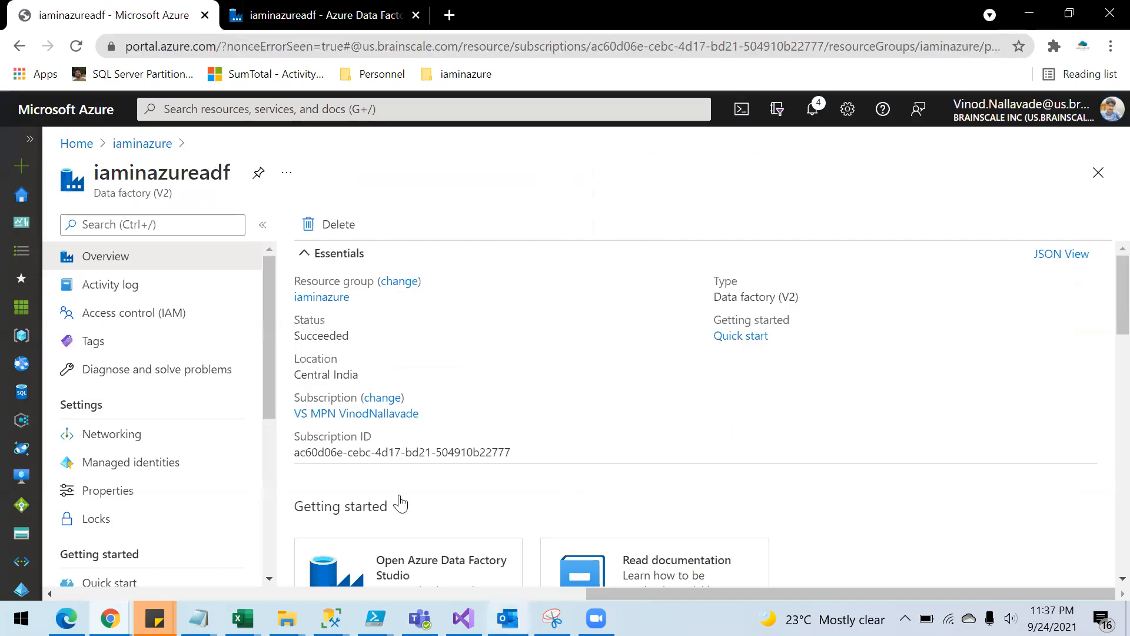
left_click(144, 145)
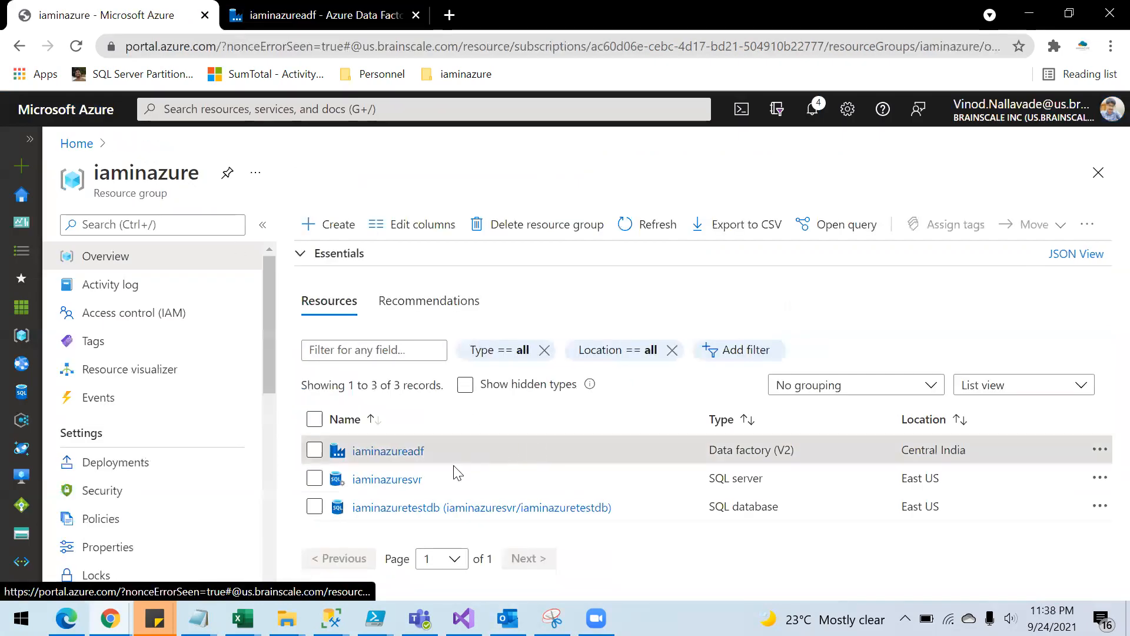
left_click(371, 475)
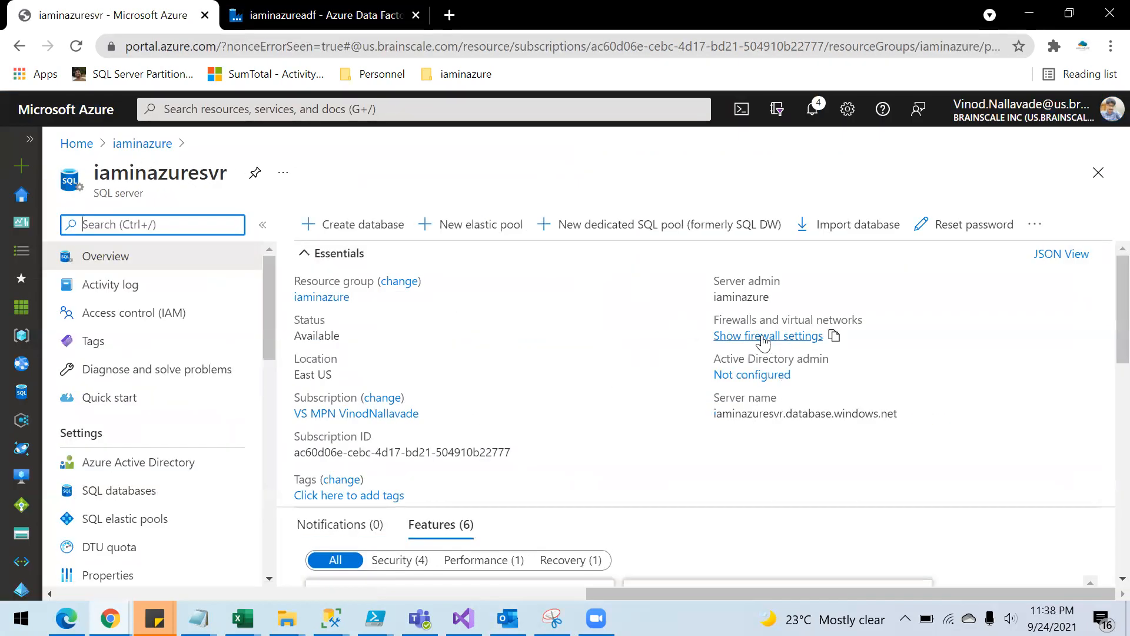
left_click(764, 337)
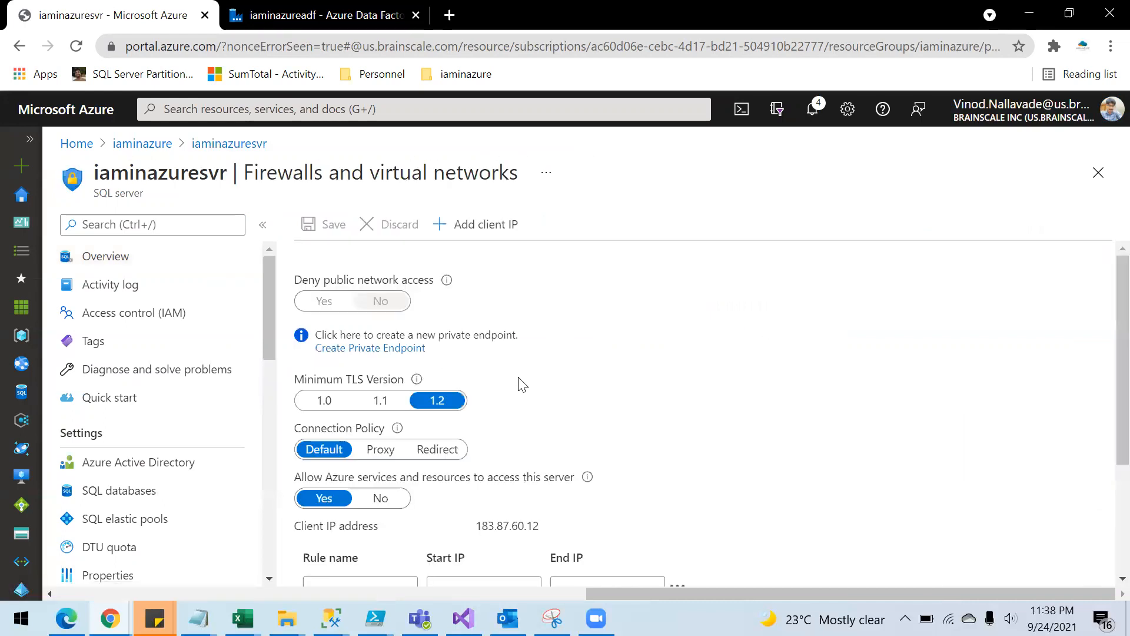
scroll(365, 451, "down", 2)
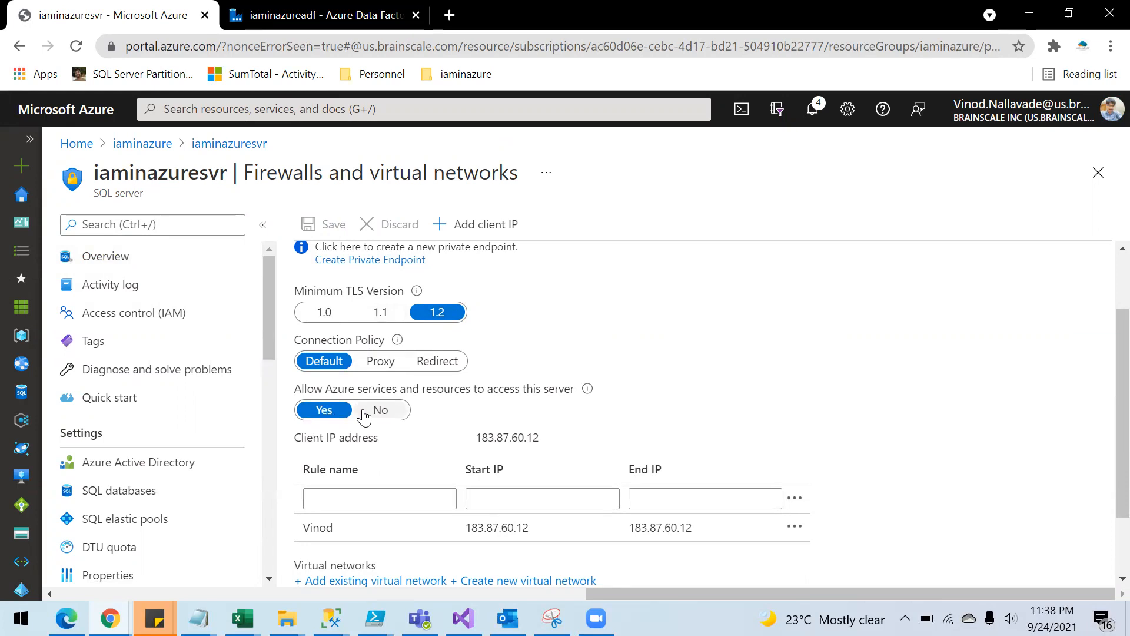
- Return to Data Factory and create the configured Azure SQL Database linked service
left_click(332, 15)
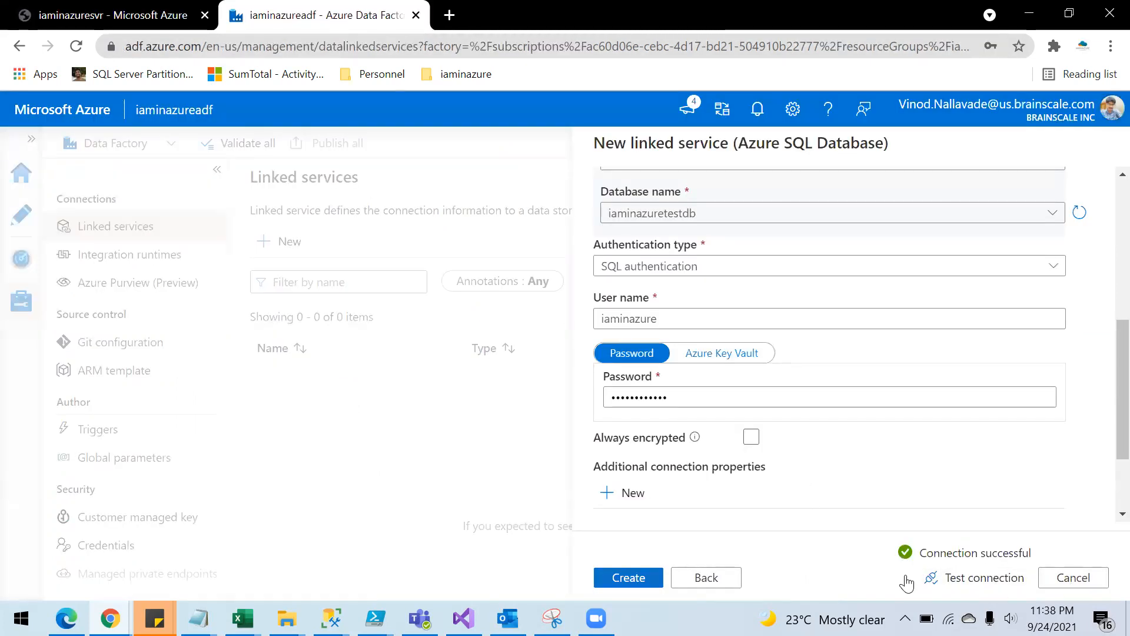
left_click(628, 577)
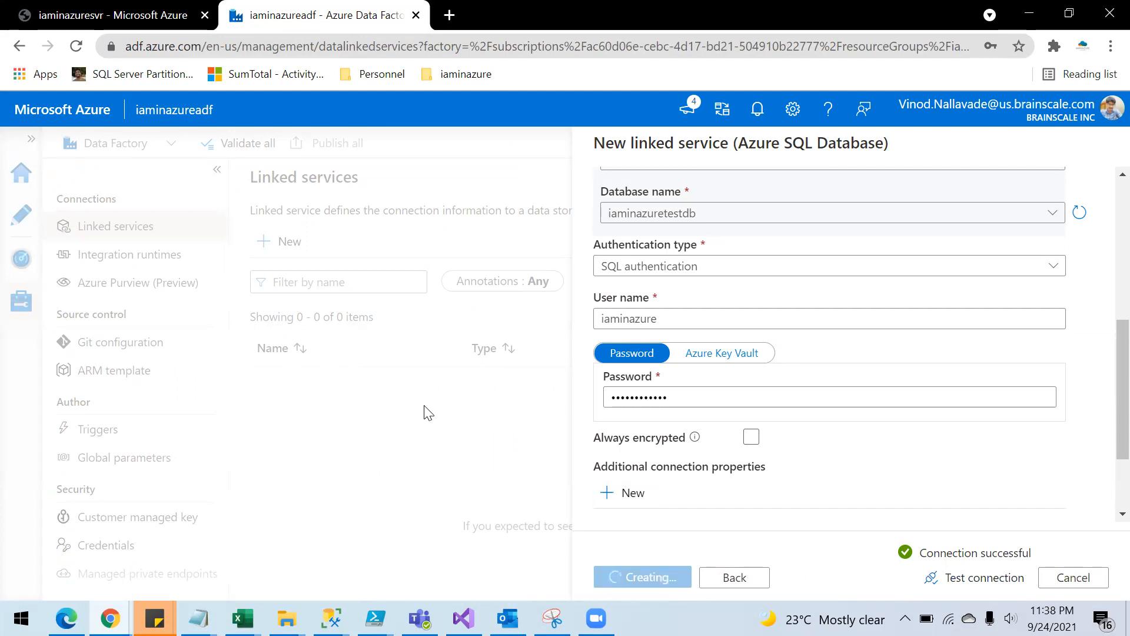
- Create a new pipeline in the factory and rename it as pipeline
left_click(22, 222)
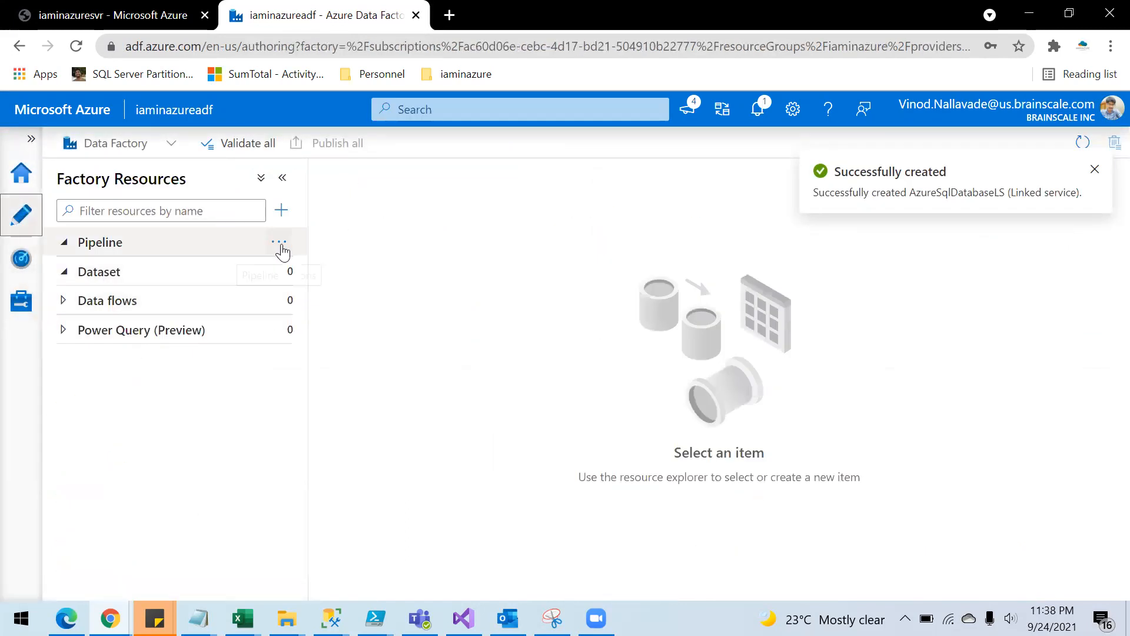
left_click(279, 242)
left_click(331, 271)
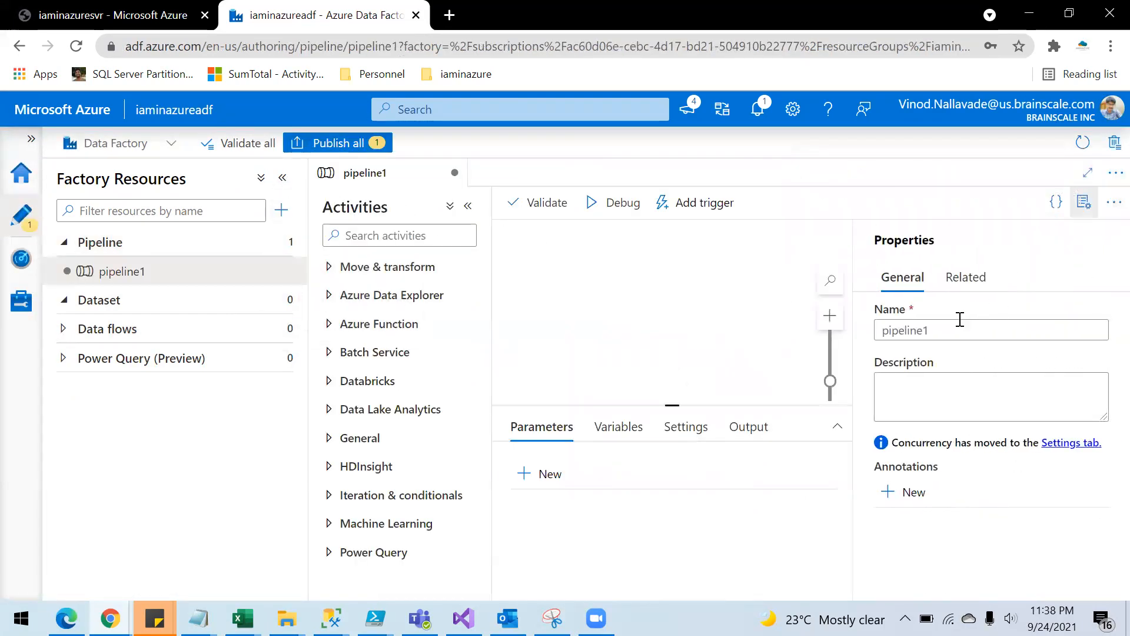
left_click(953, 327)
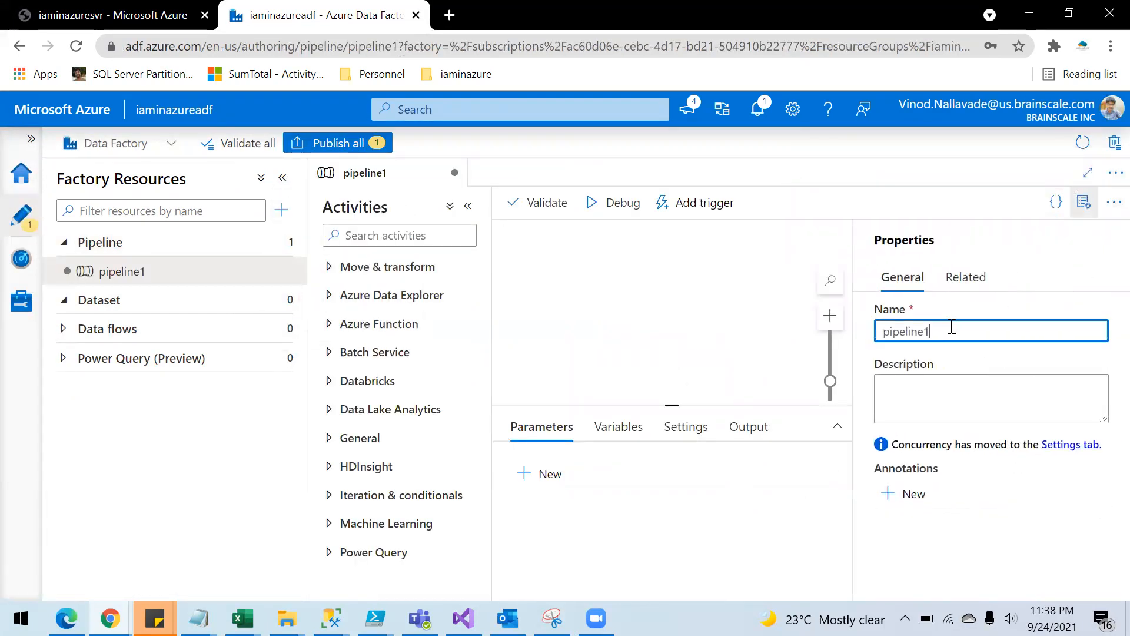
left_click(1084, 202)
left_click(737, 326)
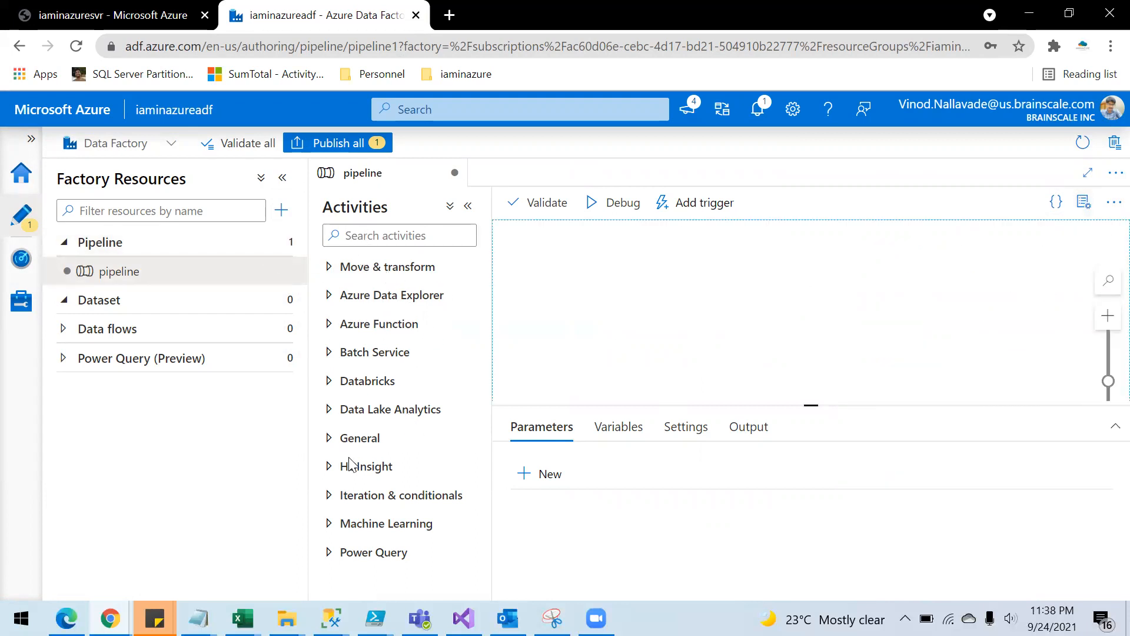
- Add a Stored procedure activity from the General activities to the pipeline canvas
left_click(329, 441)
scroll(444, 399, "down", 3)
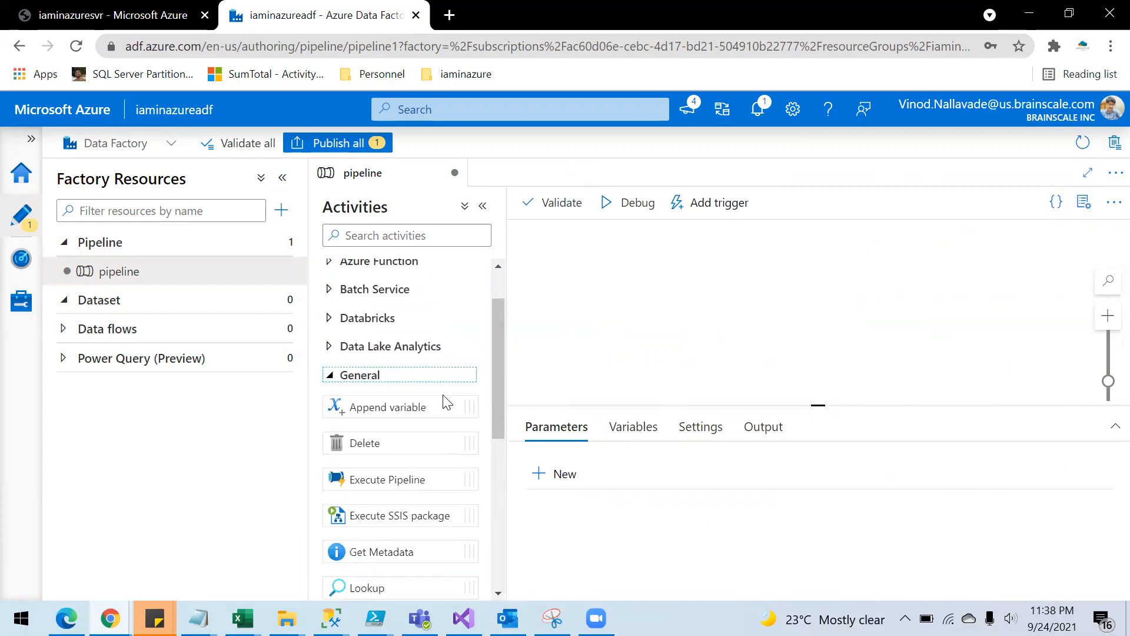
scroll(446, 401, "down", 3)
left_click_drag(391, 429, 684, 313)
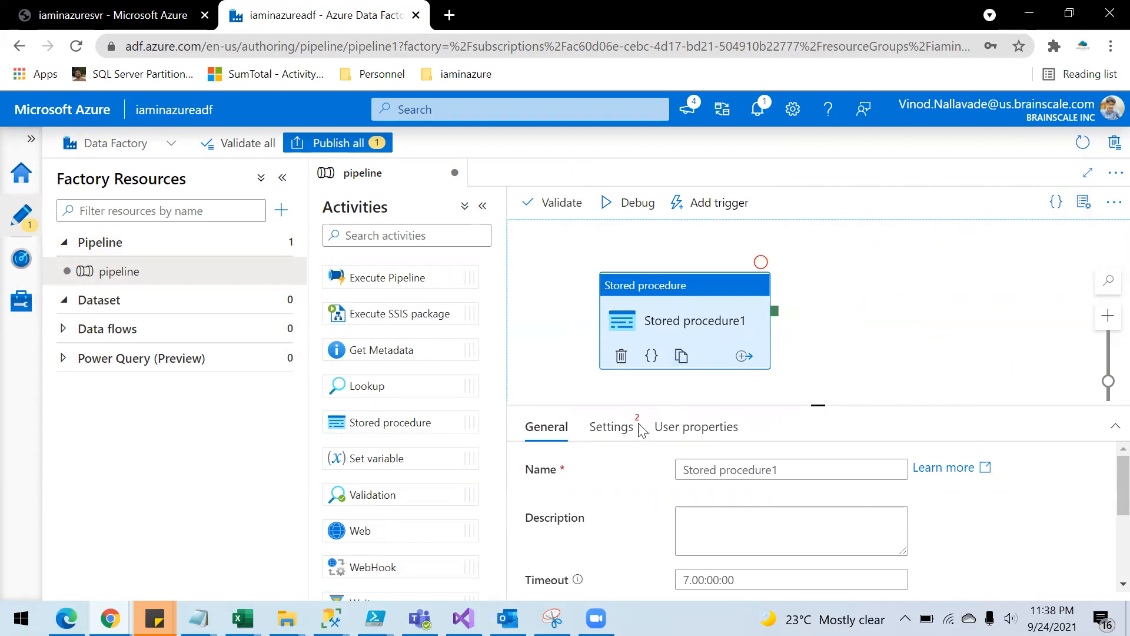
- Make room for the Stored procedure activity's settings and set its linked service to AzureSqlDatabaseLS
left_click(283, 178)
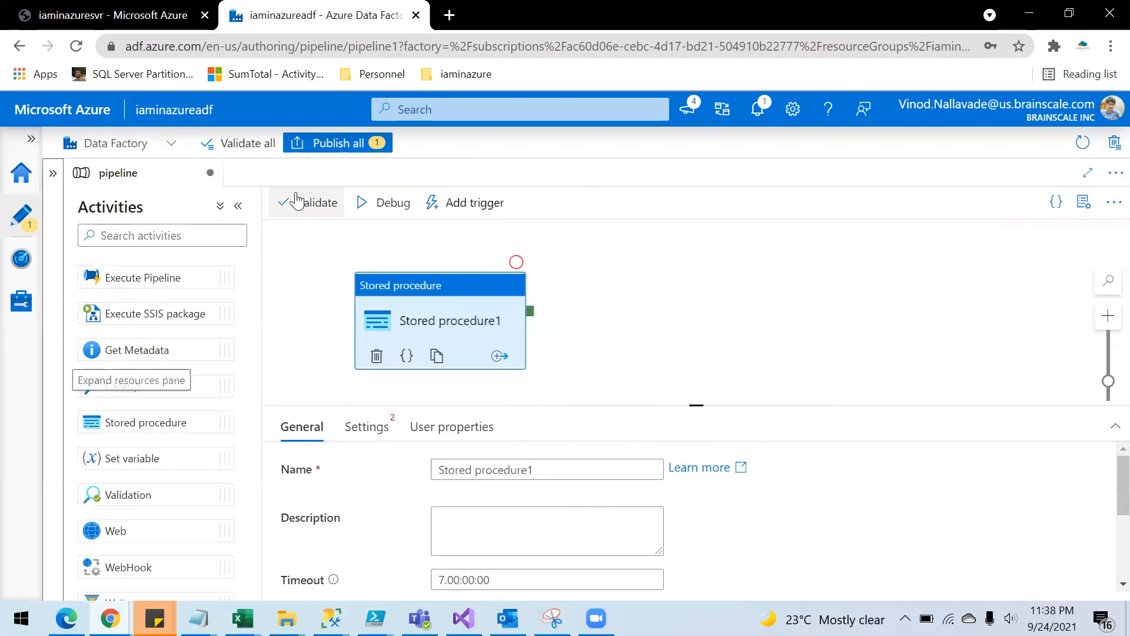
left_click(241, 207)
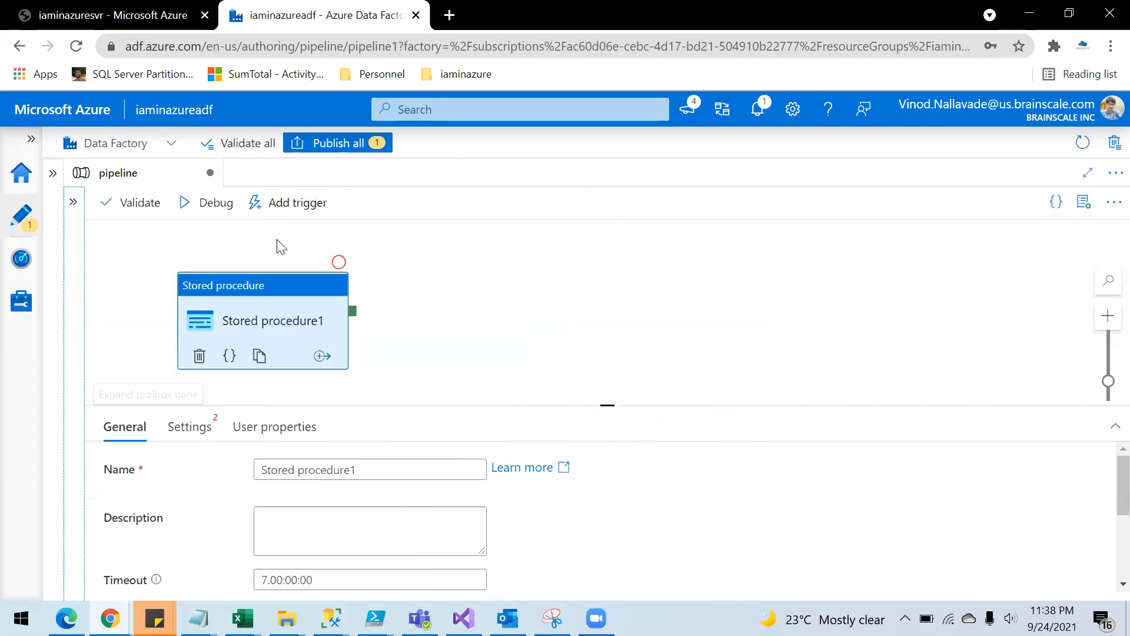
left_click(197, 425)
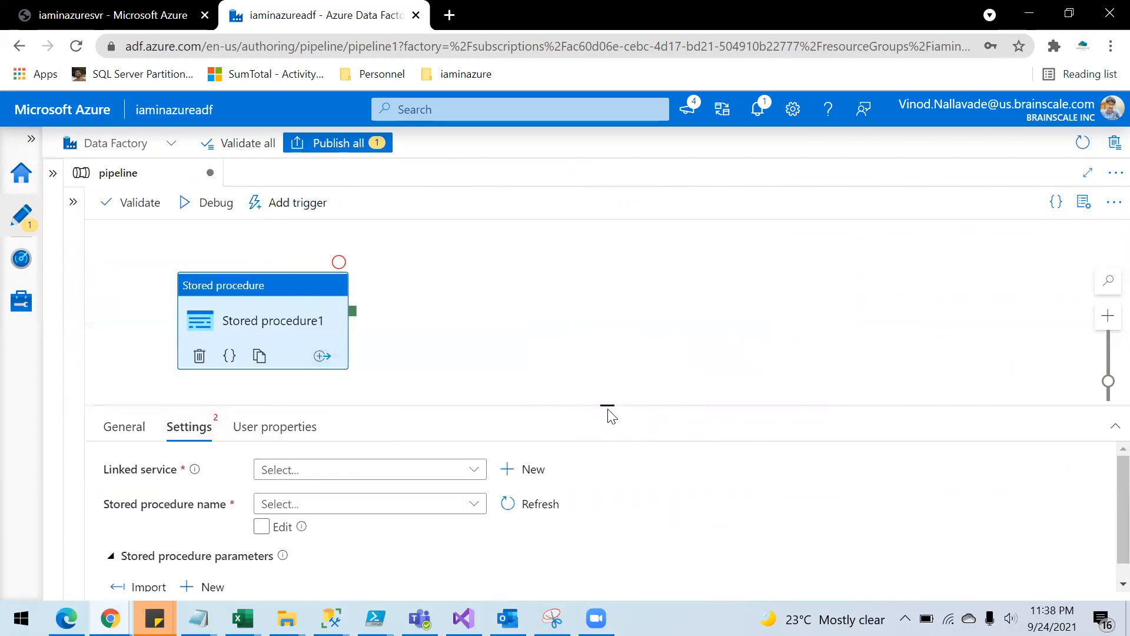
left_click_drag(608, 412, 607, 352)
left_click(374, 418)
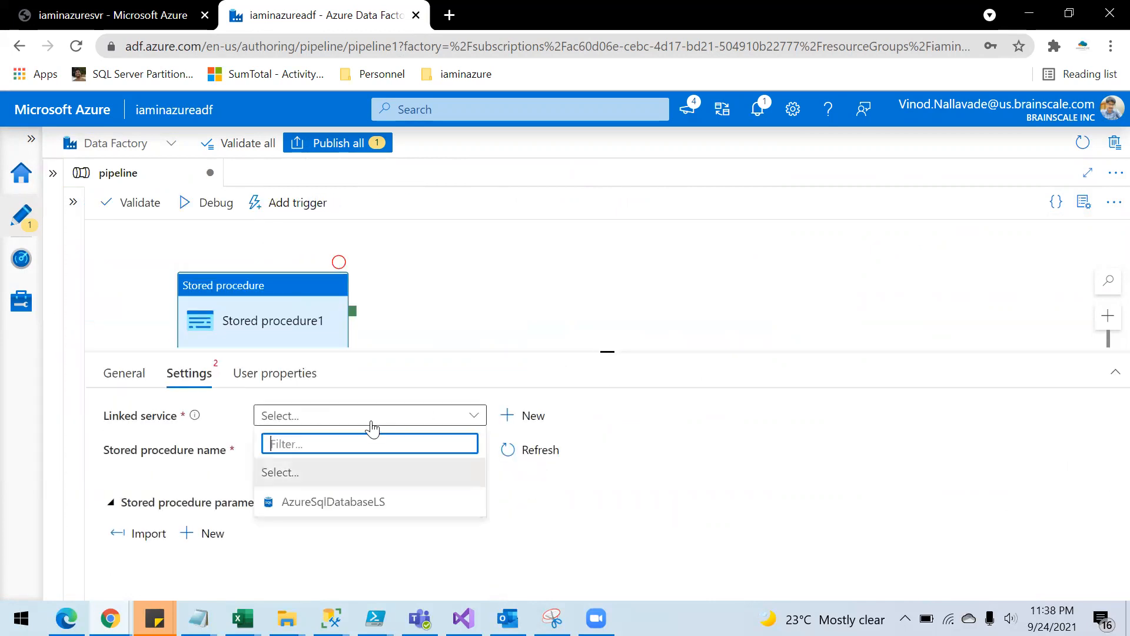
left_click(360, 507)
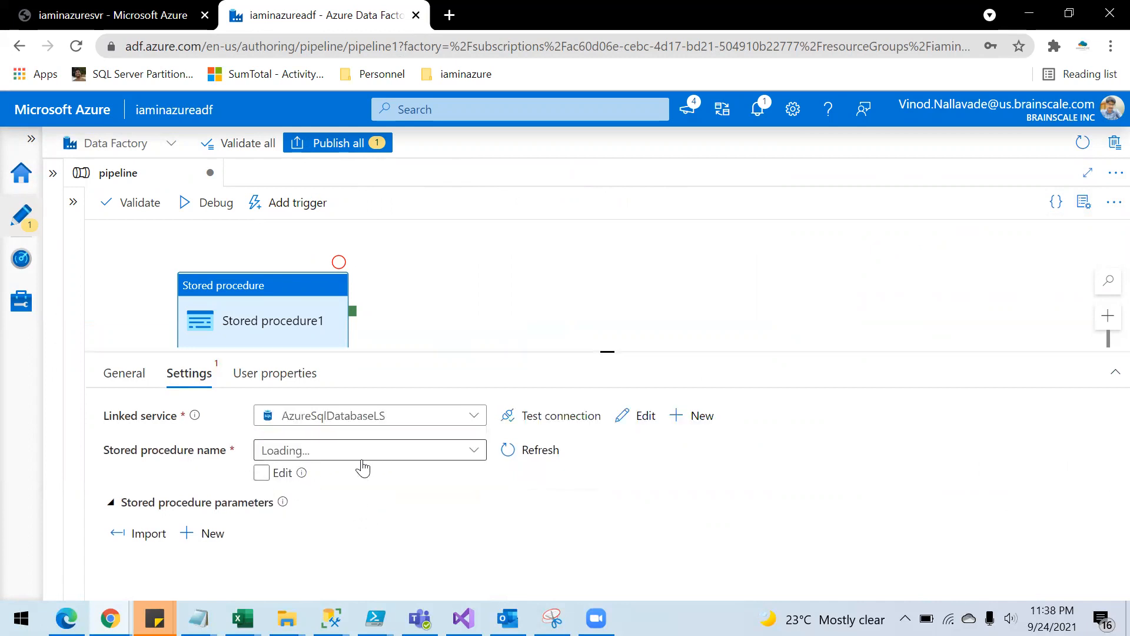
- Refresh the available stored procedures and choose [dbo].[usp_updateProductsInventory] for the activity
left_click(522, 449)
left_click(447, 453)
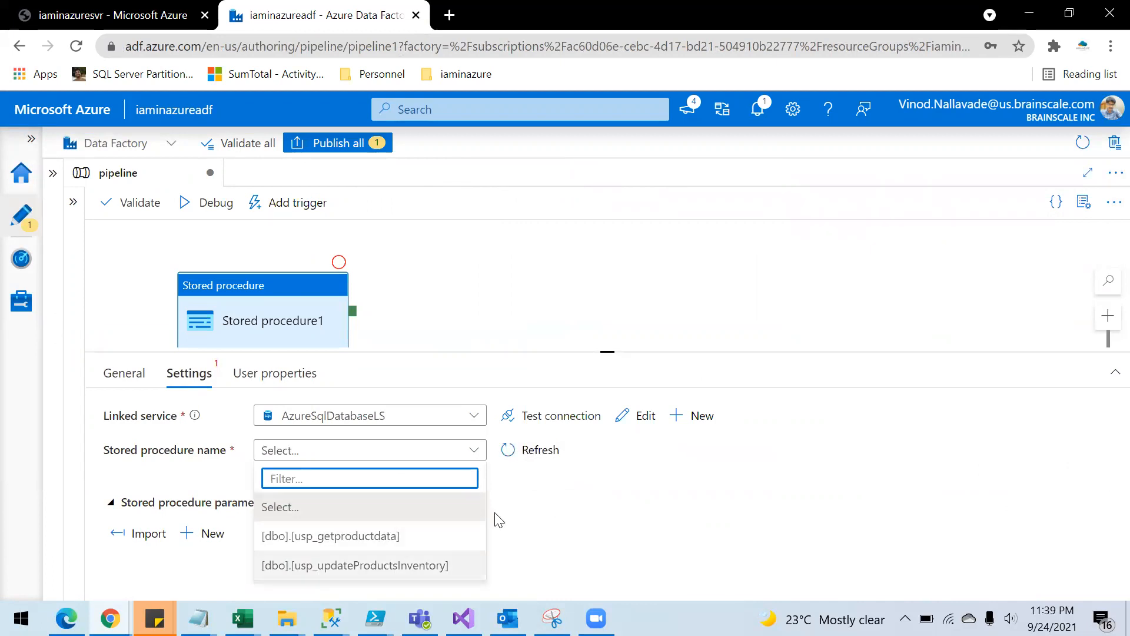
key("Return")
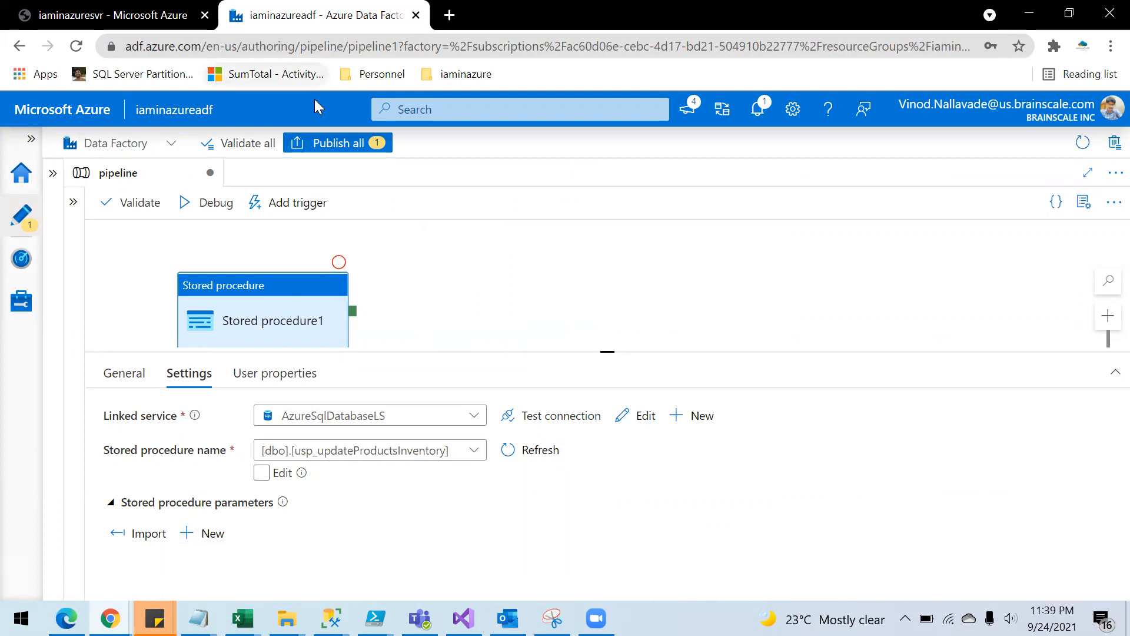
- Publish the new pipeline to the live environment
left_click(343, 143)
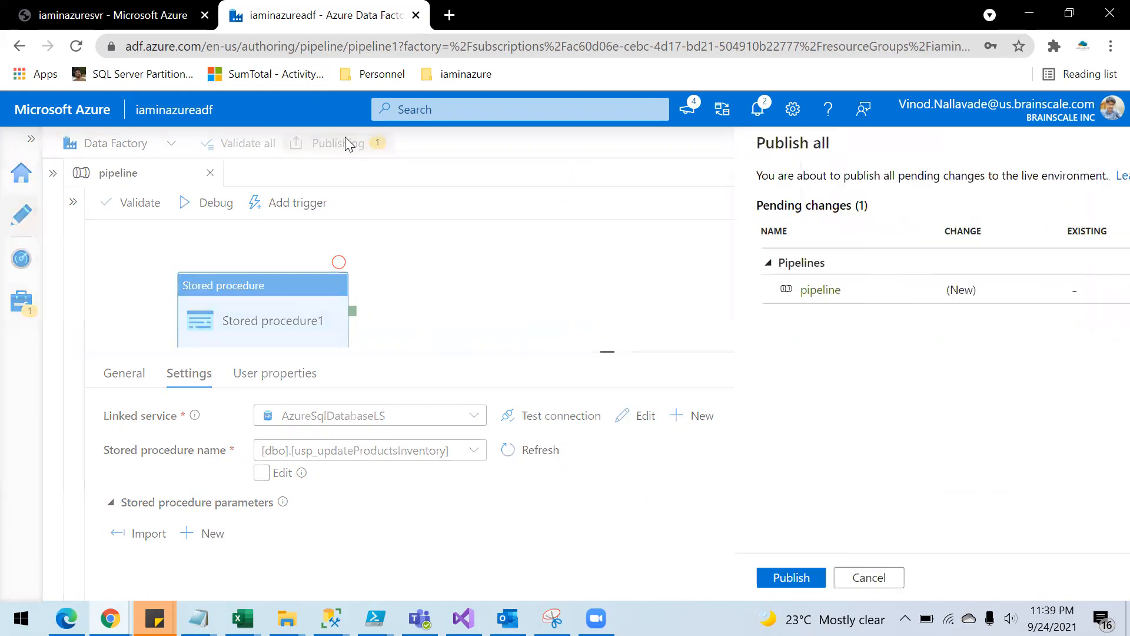
left_click(629, 577)
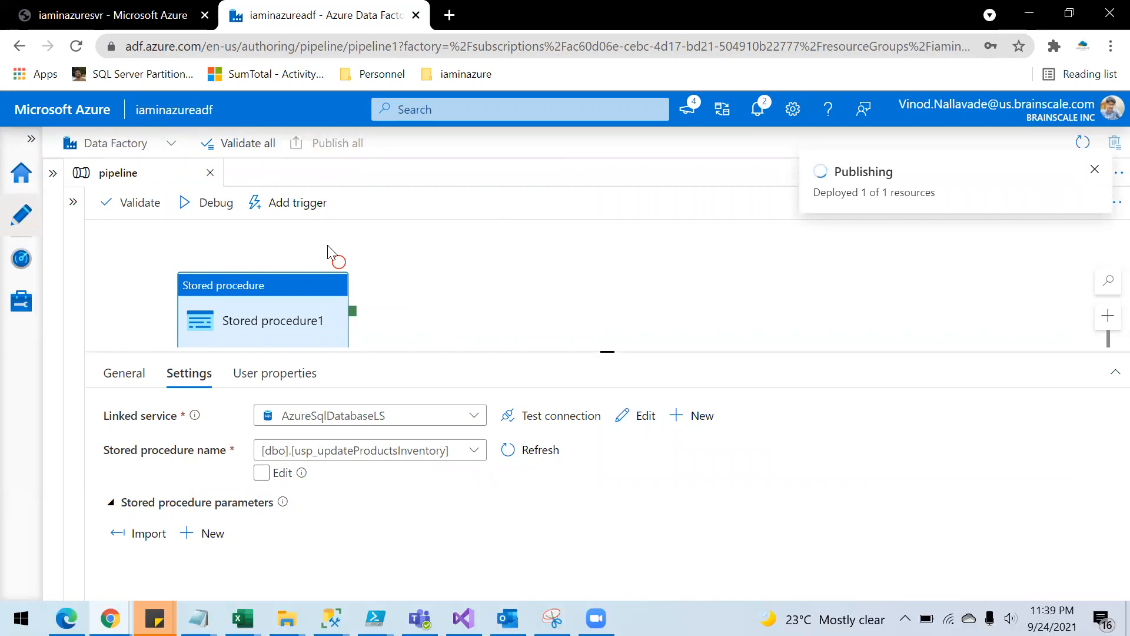
left_click(463, 282)
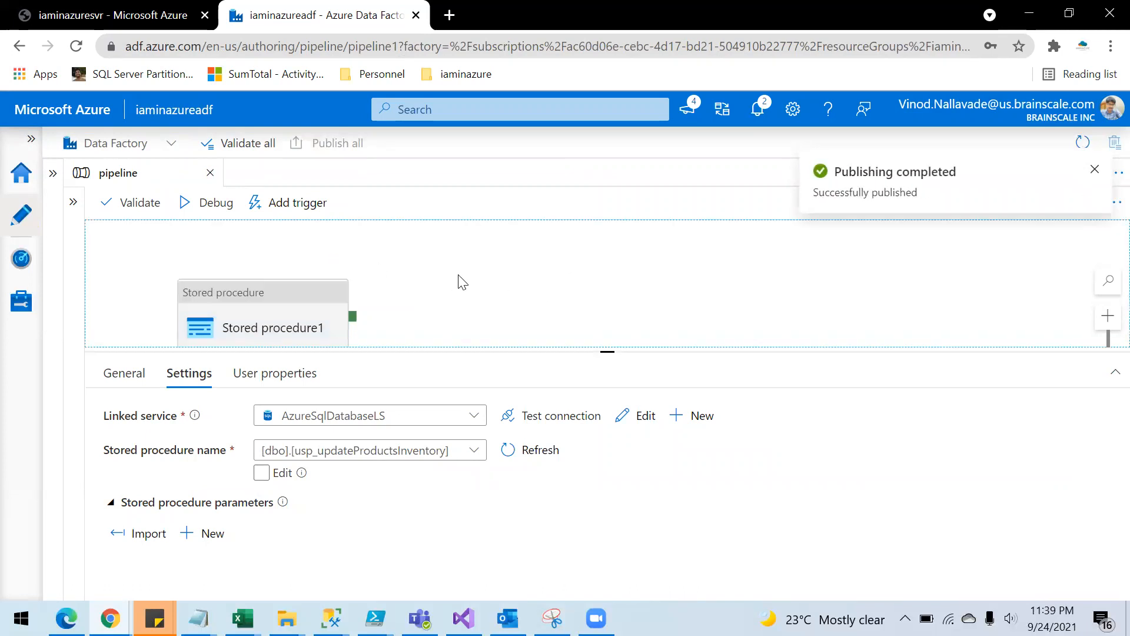
- Check the existing triggered pipeline runs, return to the pipeline and open its trigger options
left_click(21, 259)
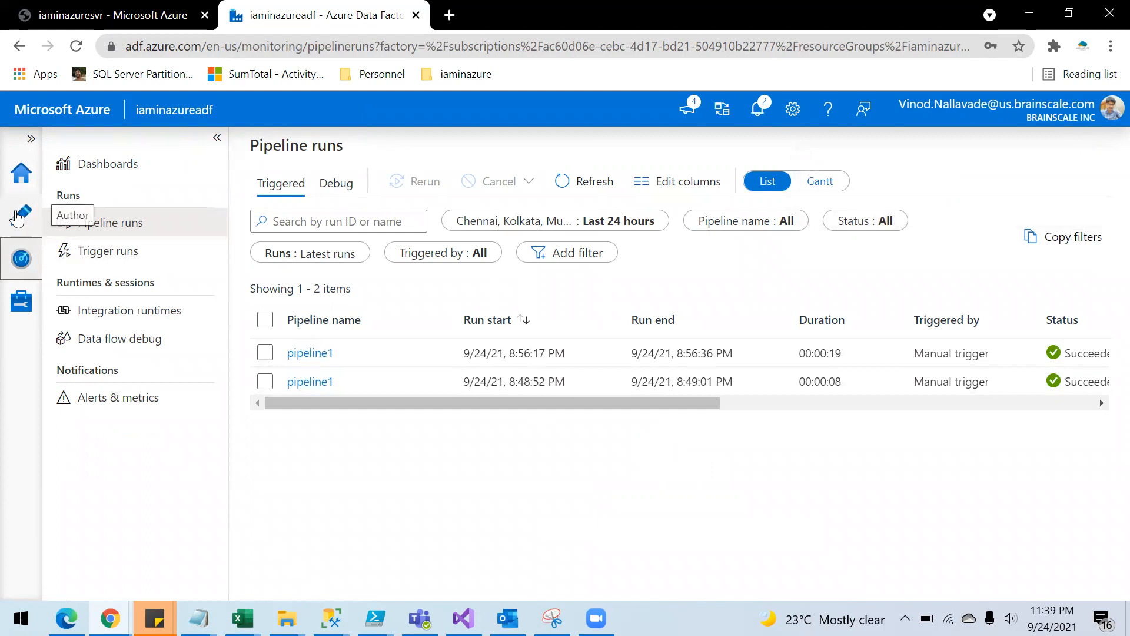
left_click(24, 224)
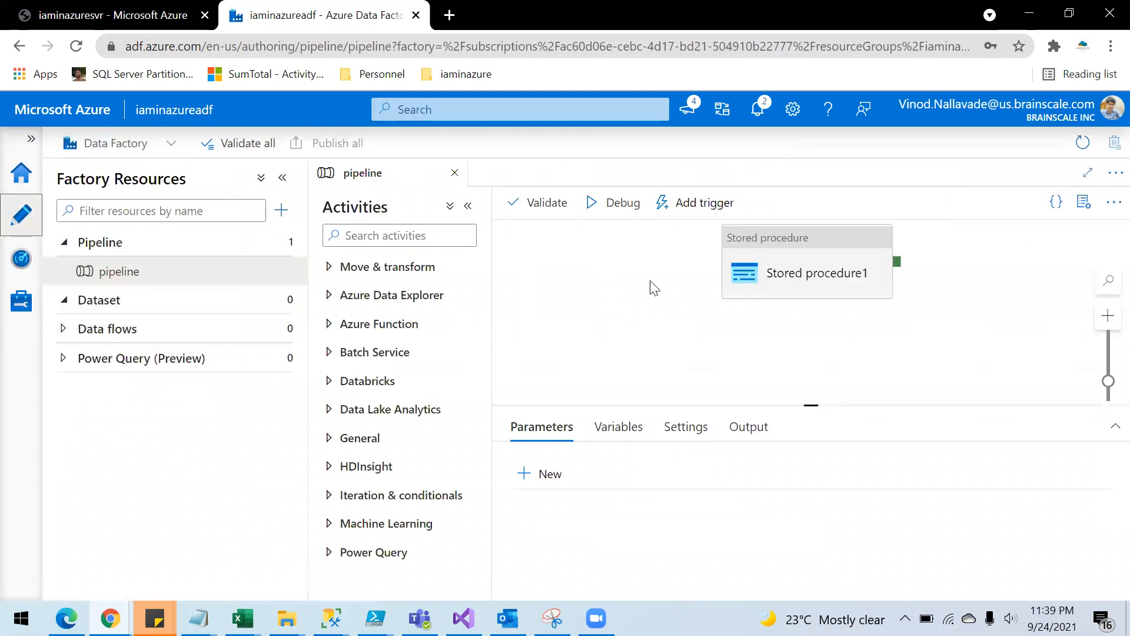
left_click(720, 206)
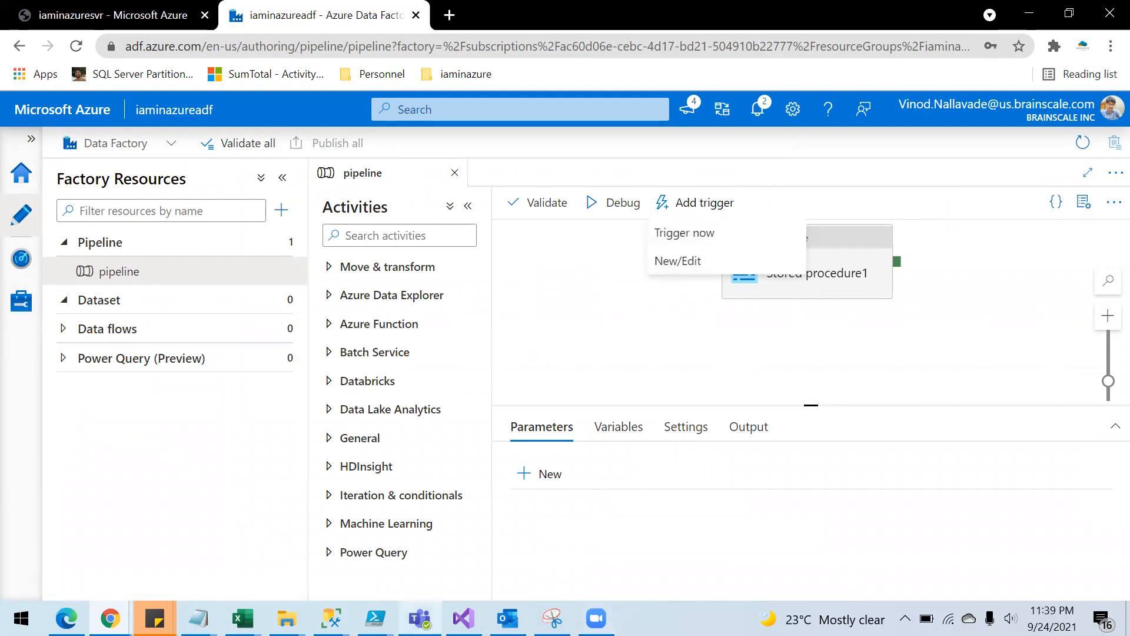
- Switch to SQL Server Management Studio and run the select queries on TempTable and Products to check their current data
mouse_move(330, 618)
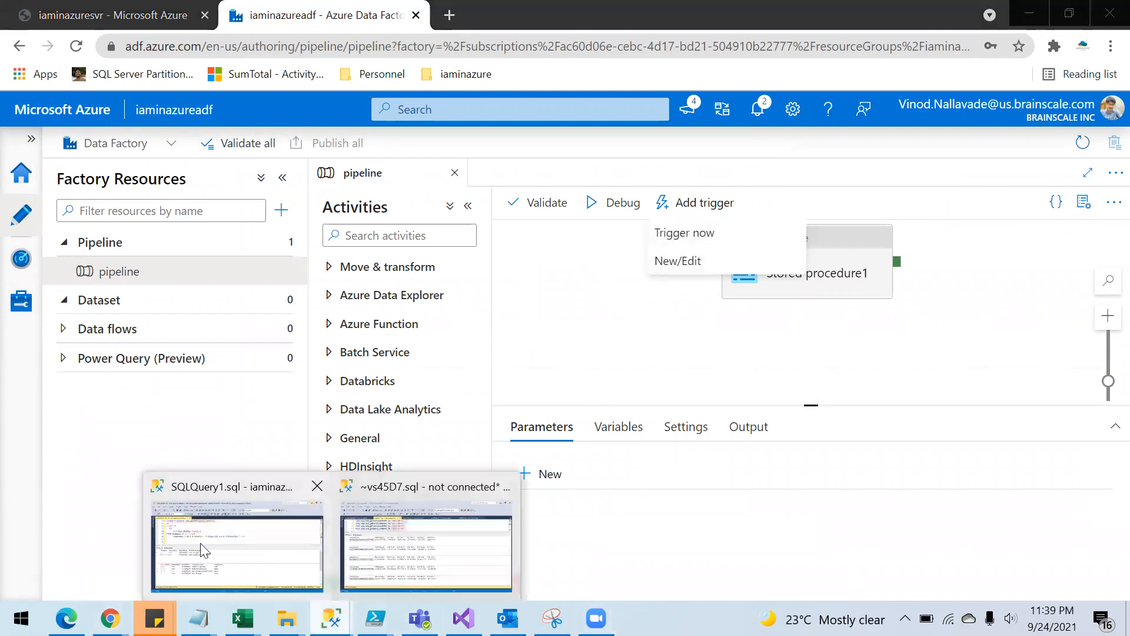
left_click(235, 530)
scroll(324, 223, "up", 2)
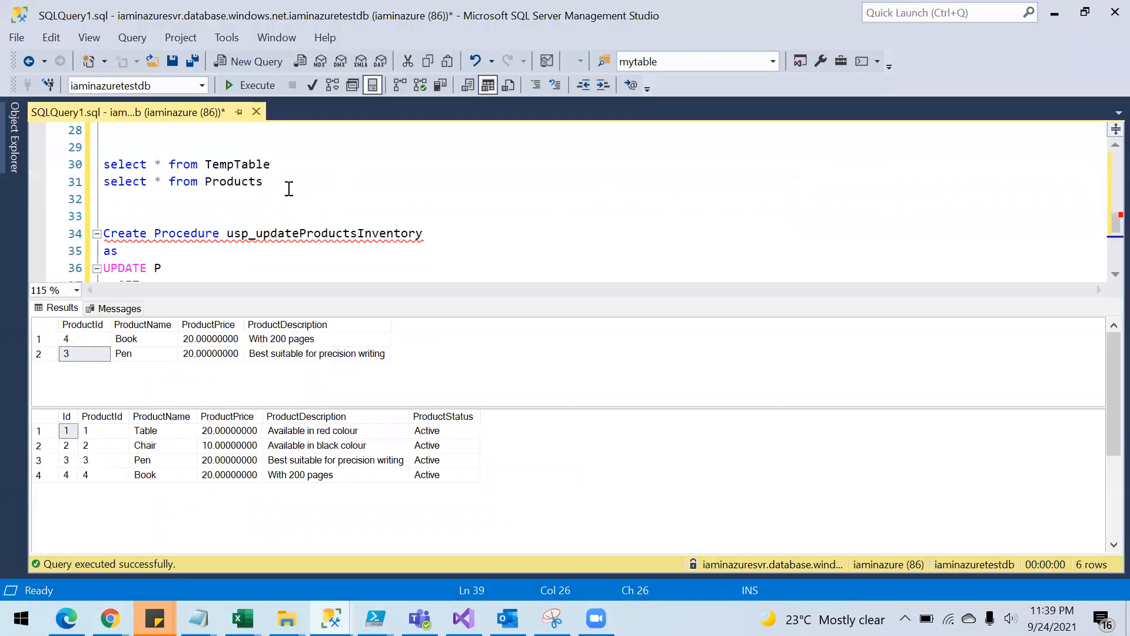
left_click_drag(290, 189, 104, 166)
left_click(253, 85)
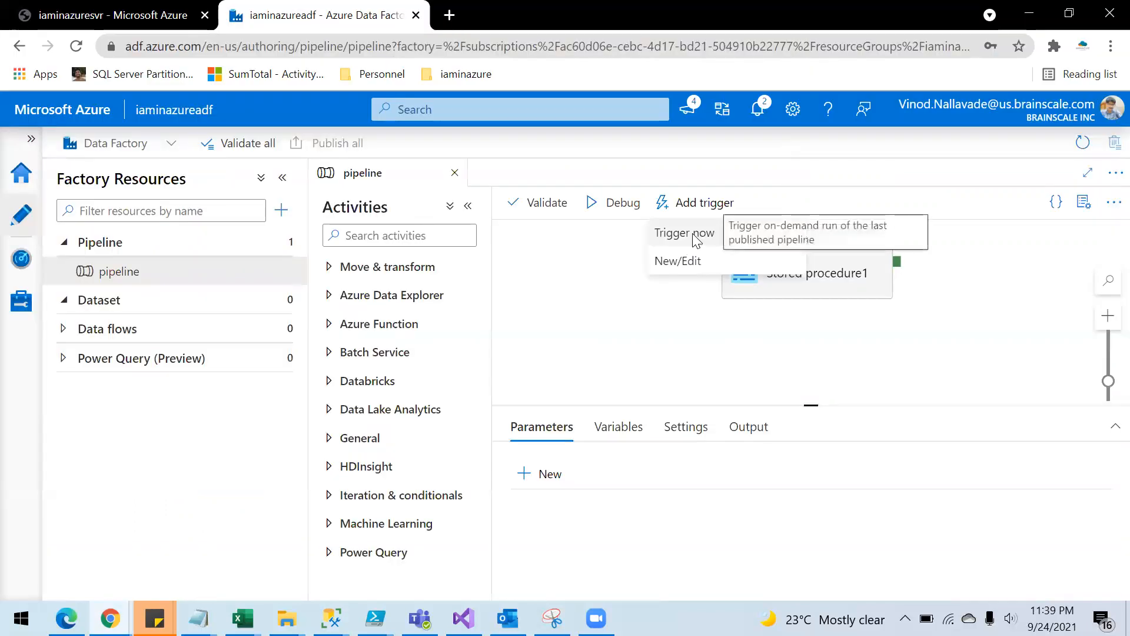
- Return to Data Factory and trigger an on-demand run of the published pipeline
left_click(693, 234)
key("Return")
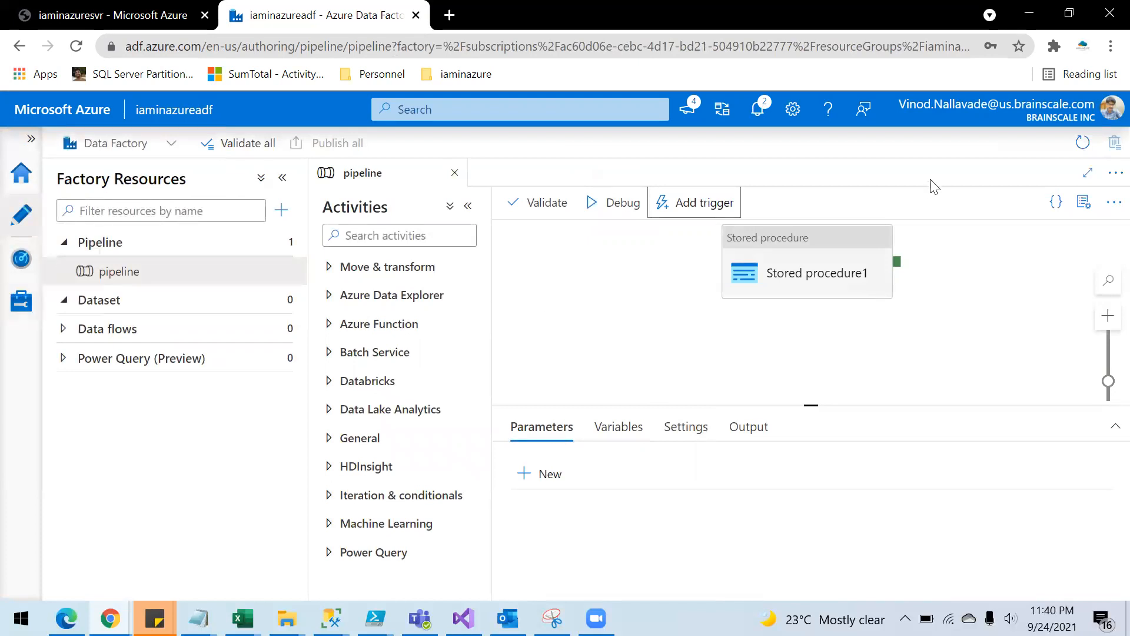
- Monitor the triggered run of pipeline, refreshing its status, and examine the output of its Stored procedure1 activity
left_click(21, 268)
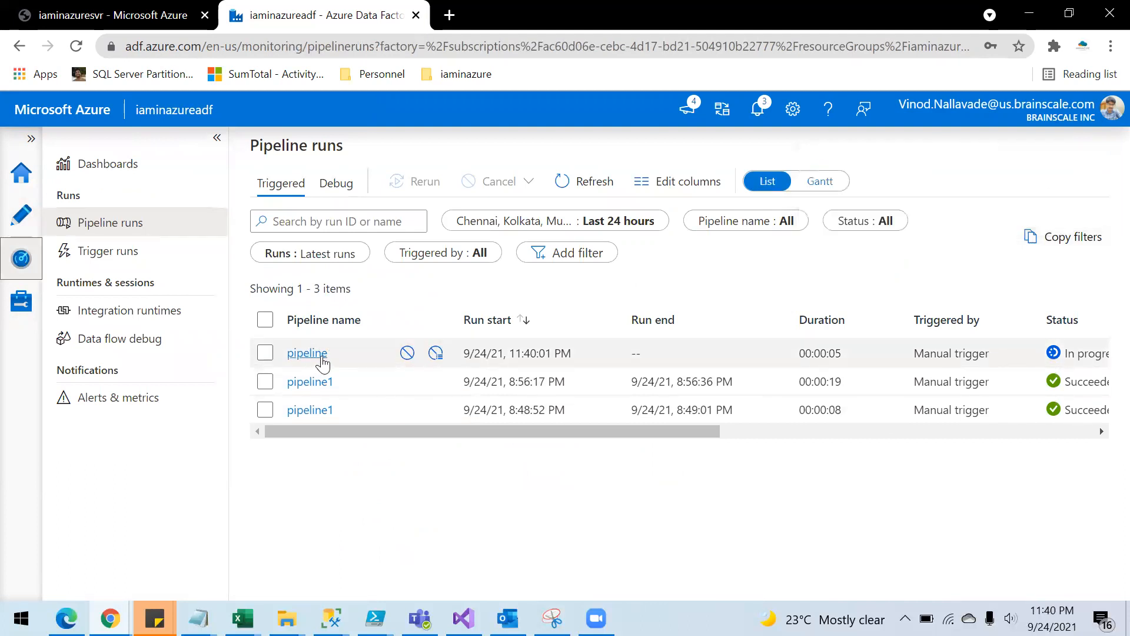
left_click(583, 183)
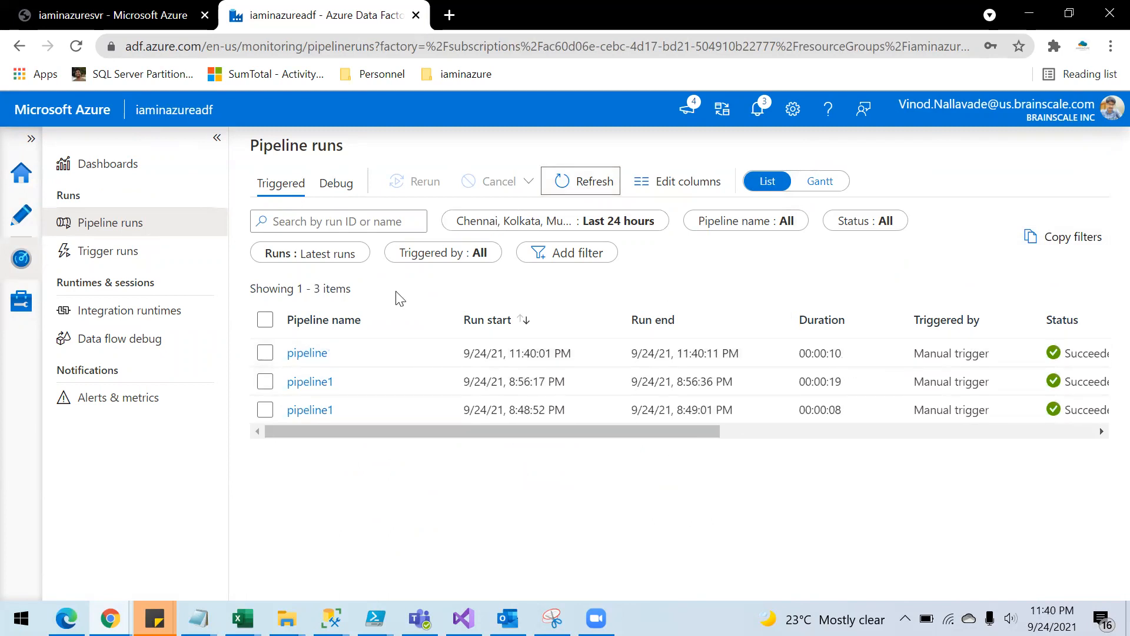
left_click(322, 353)
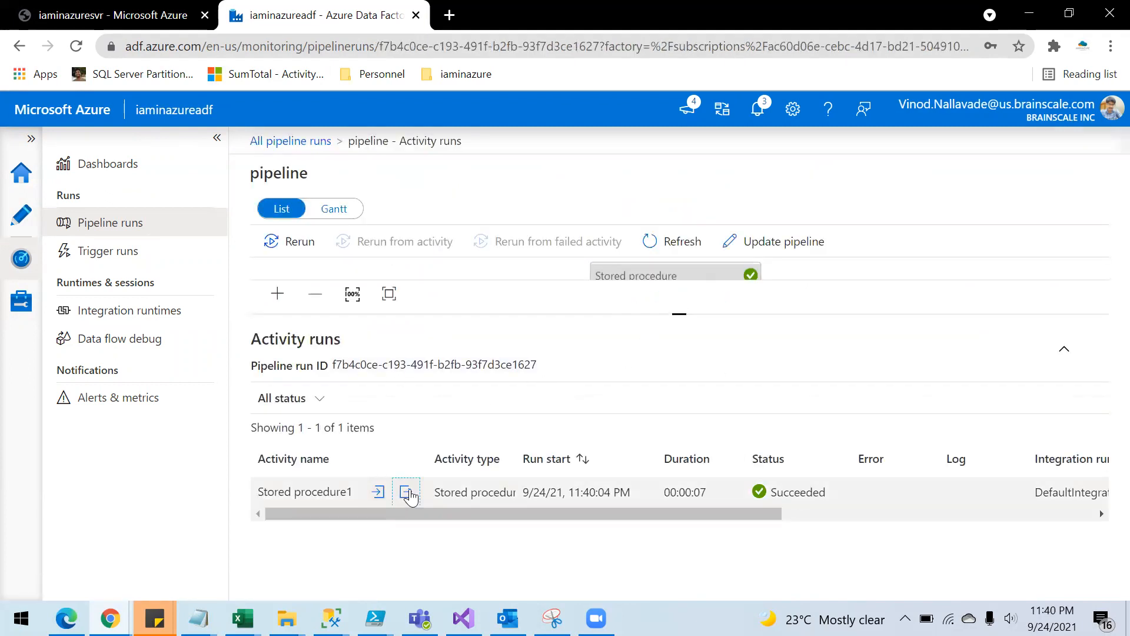
left_click(405, 491)
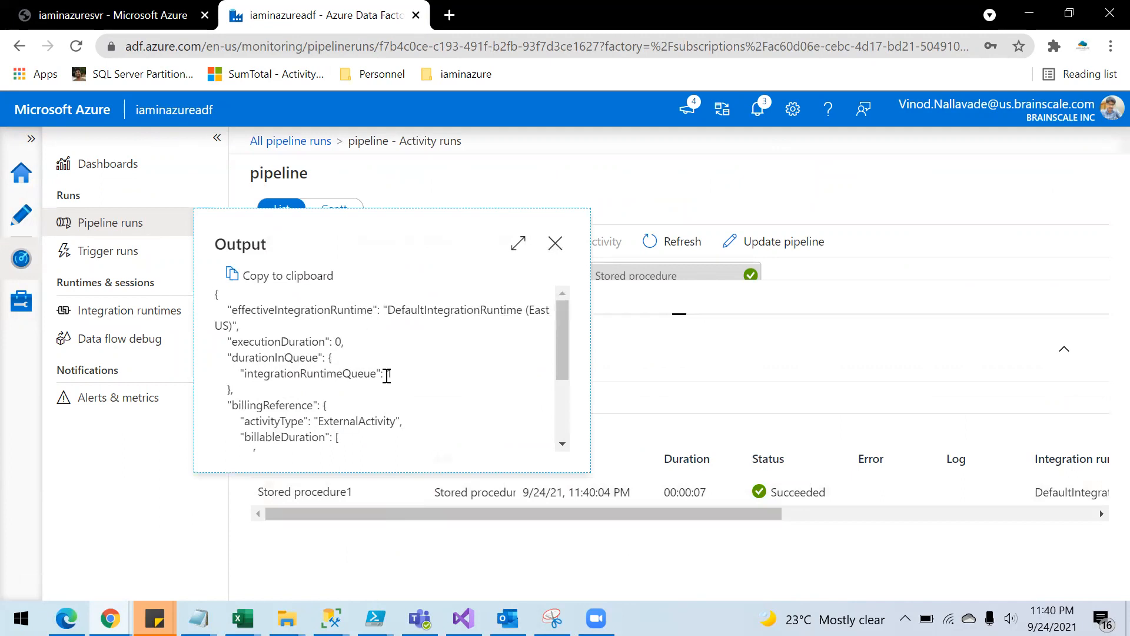
scroll(342, 376, "down", 3)
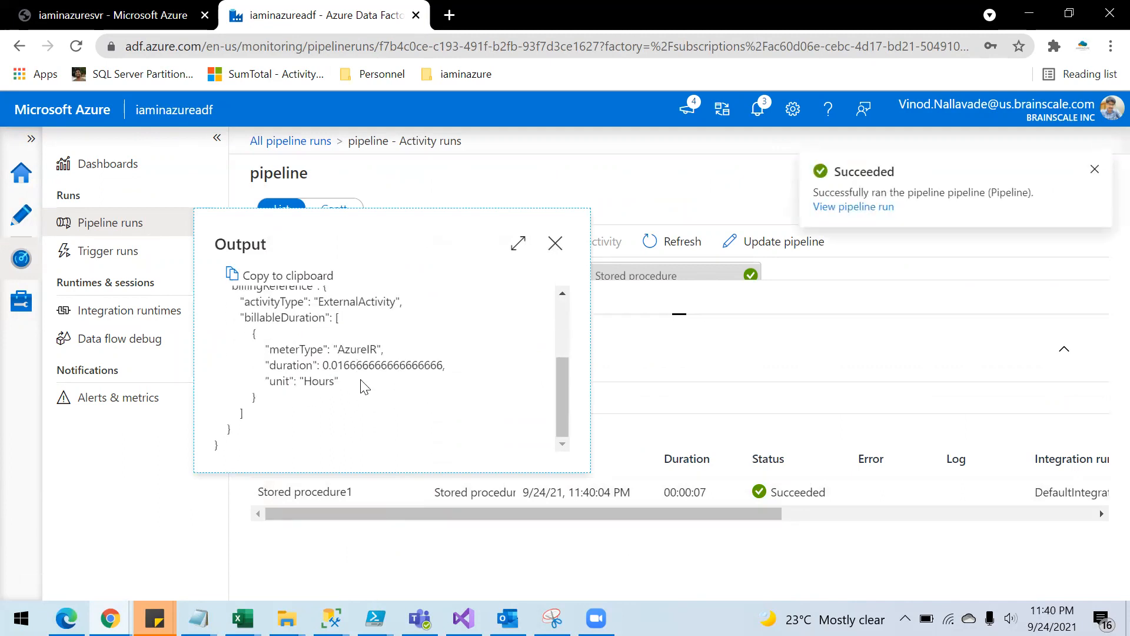
- Close the activity output, switch to SQL Server Management Studio and rerun the select queries on TempTable and Products to check the ProductStatus values
left_click(555, 243)
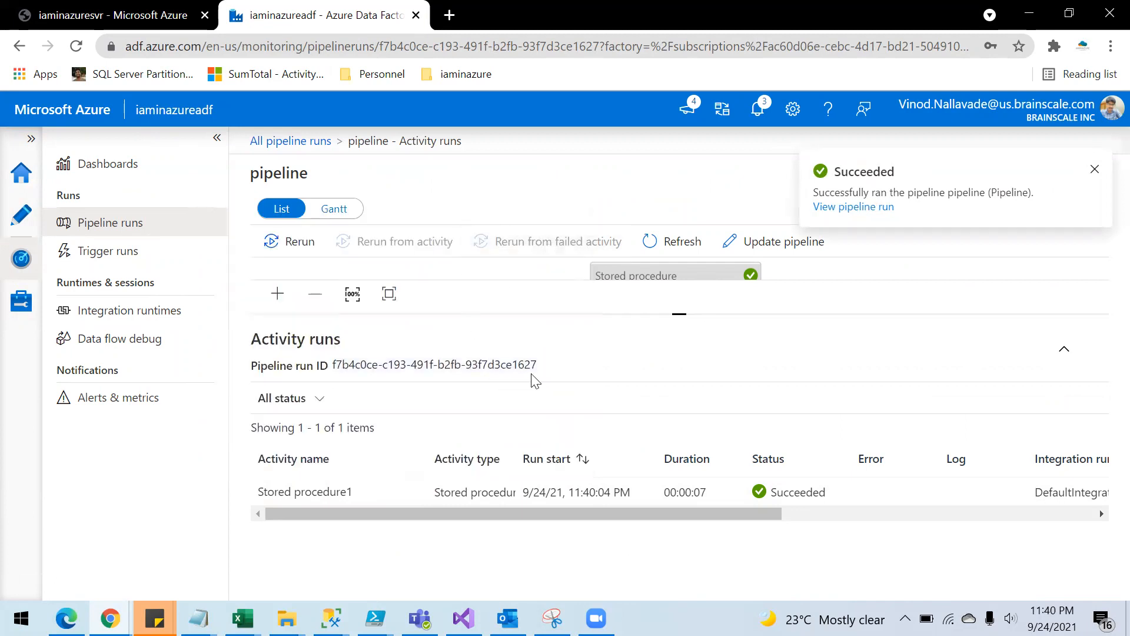
key("alt+Tab")
left_click_drag(263, 181, 103, 164)
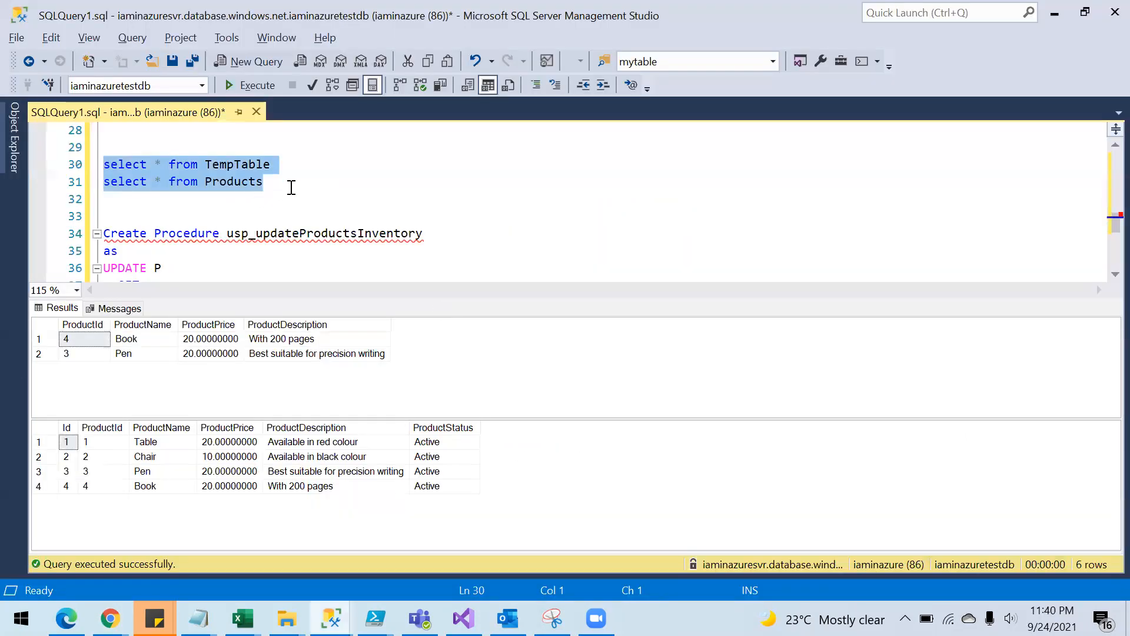
left_click(249, 86)
left_click(457, 441)
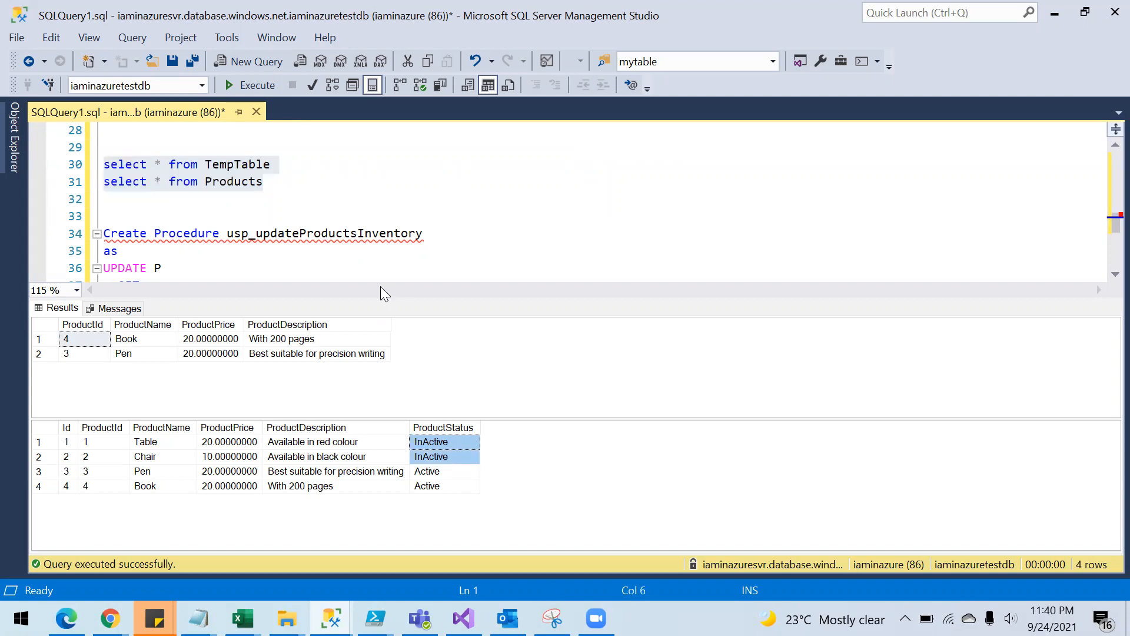
left_click(282, 183)
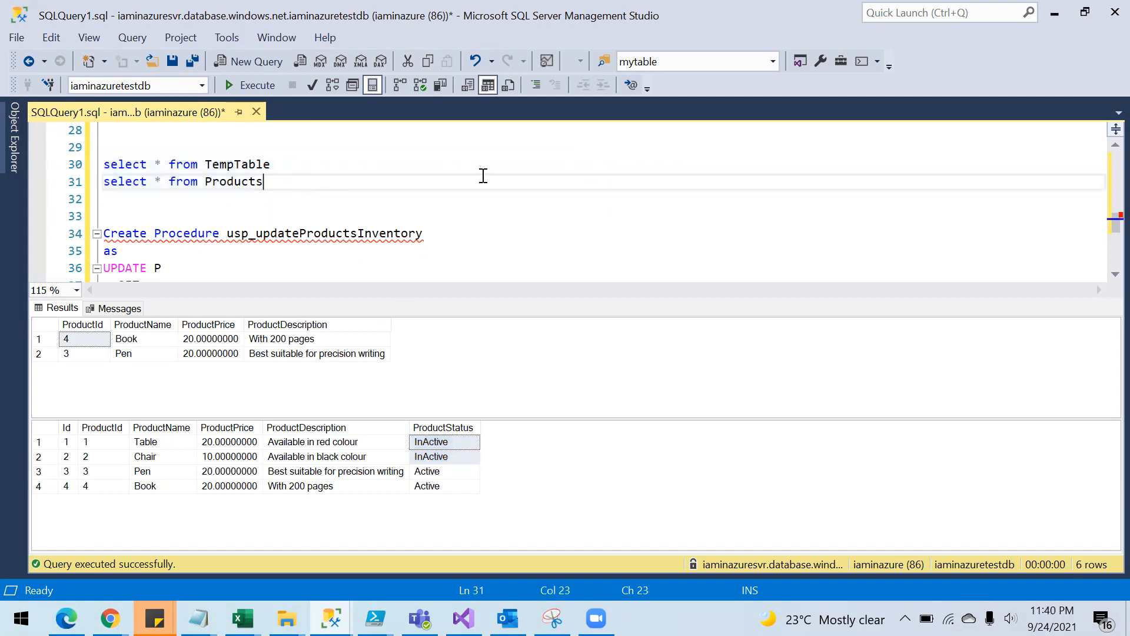
- Return to Data Factory, open the pipeline for authoring and delete its Stored procedure1 activity
left_click(1054, 17)
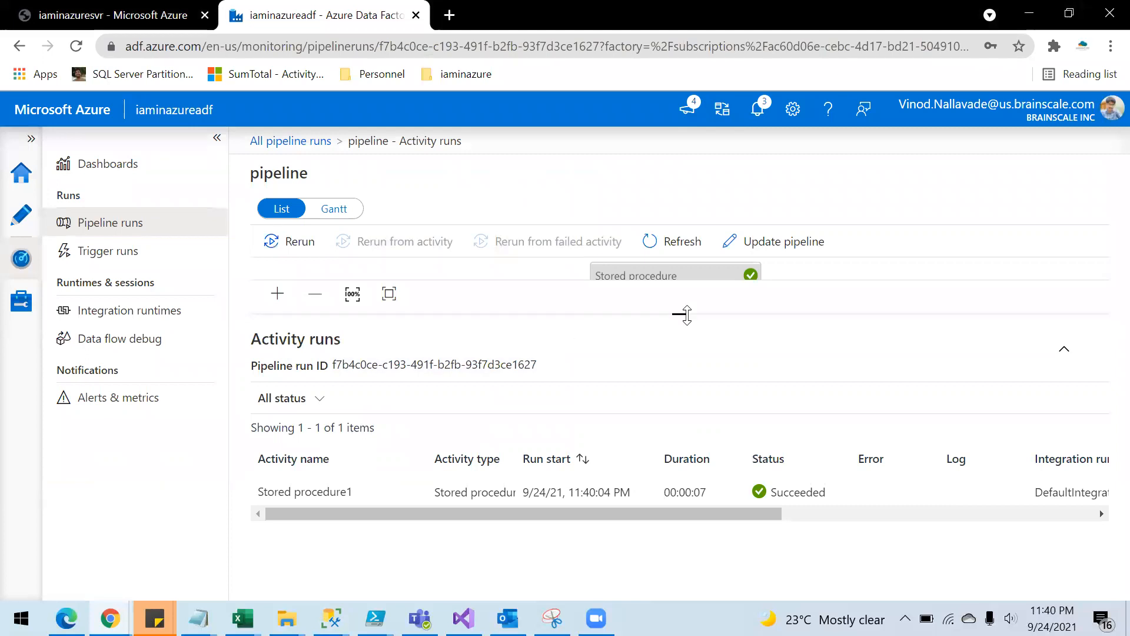
left_click_drag(678, 312, 678, 362)
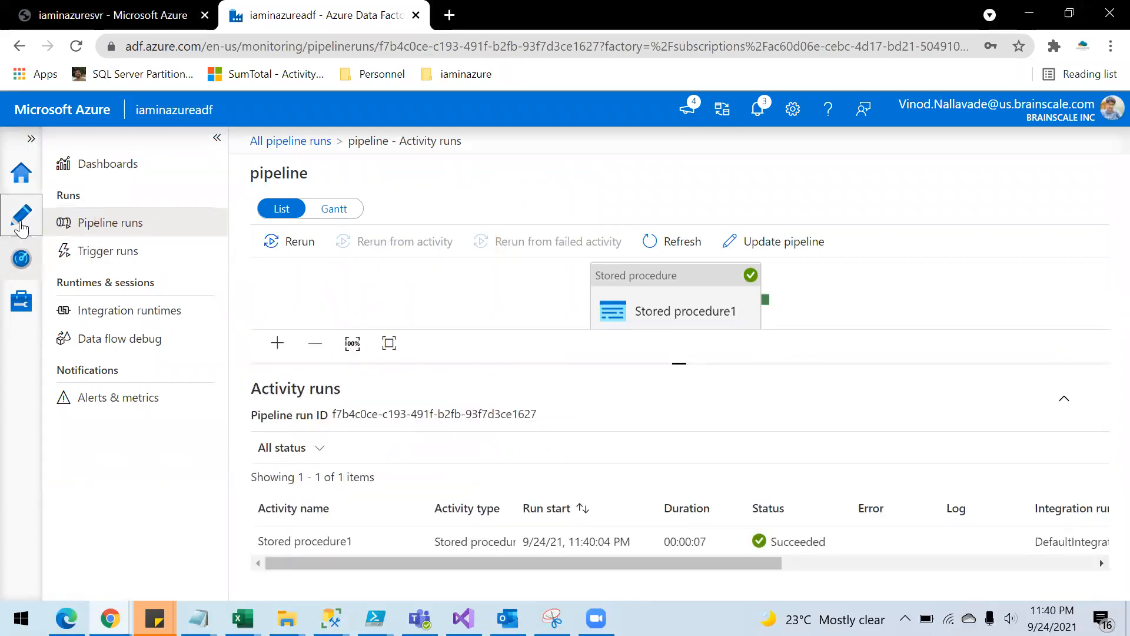
left_click(20, 226)
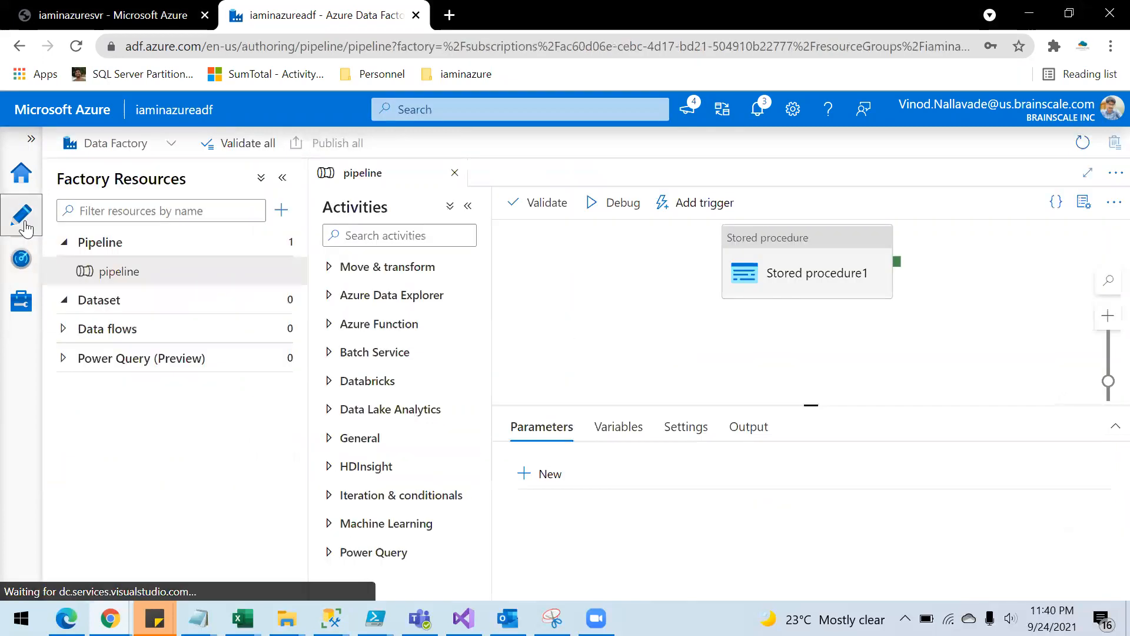
left_click(824, 269)
key("Delete")
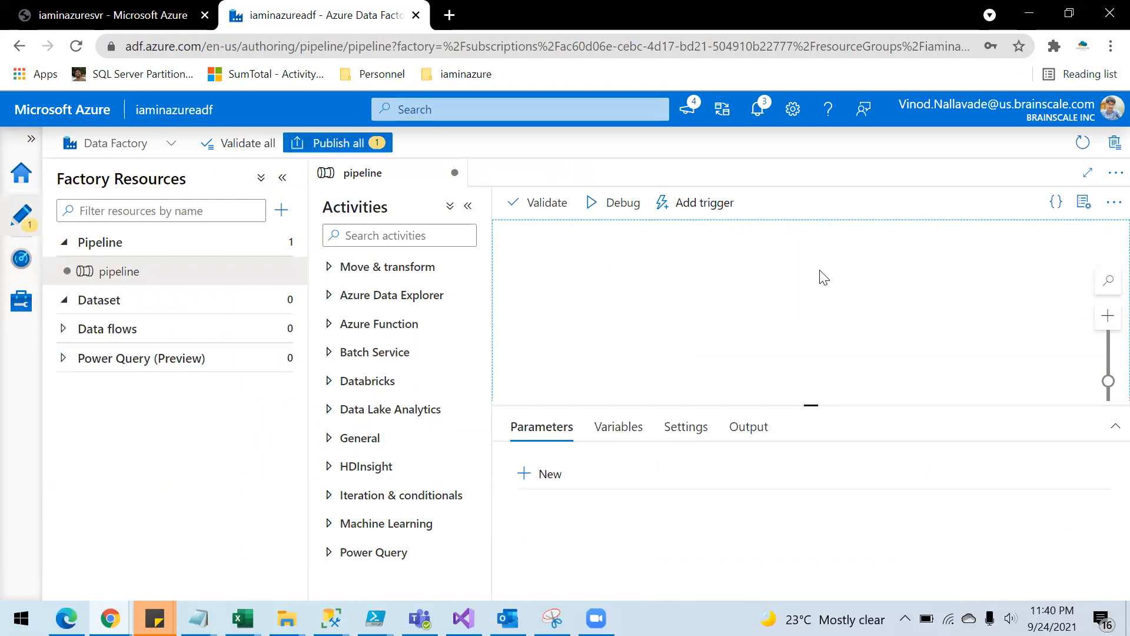
- Find the Lookup activity, add it to the pipeline canvas and show its settings
left_click(394, 244)
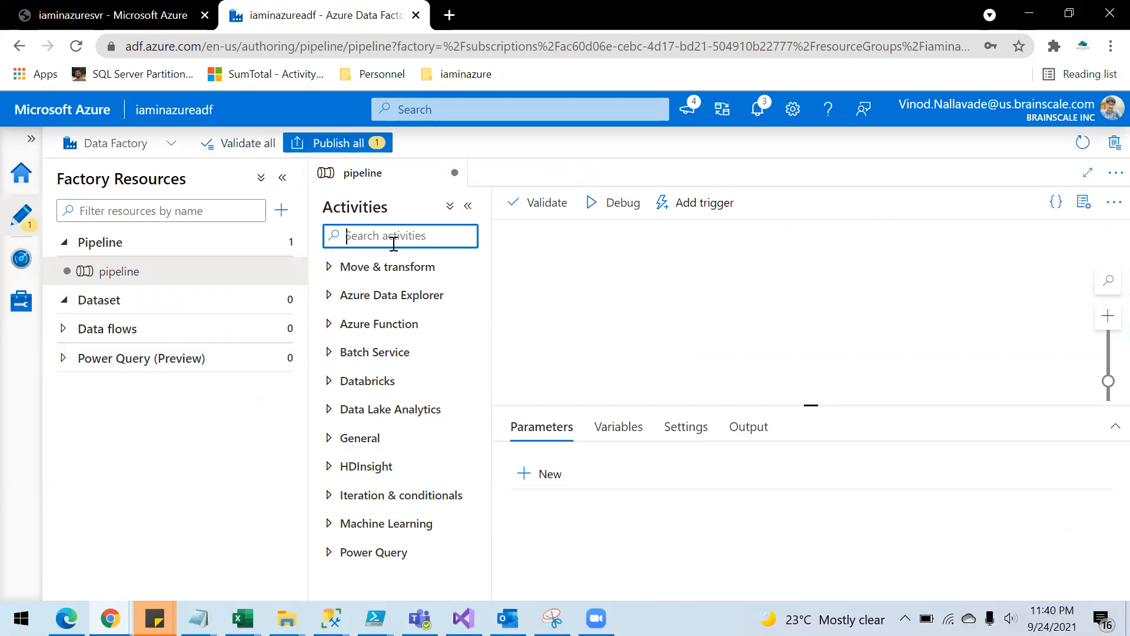
type("look")
left_click_drag(394, 298, 718, 291)
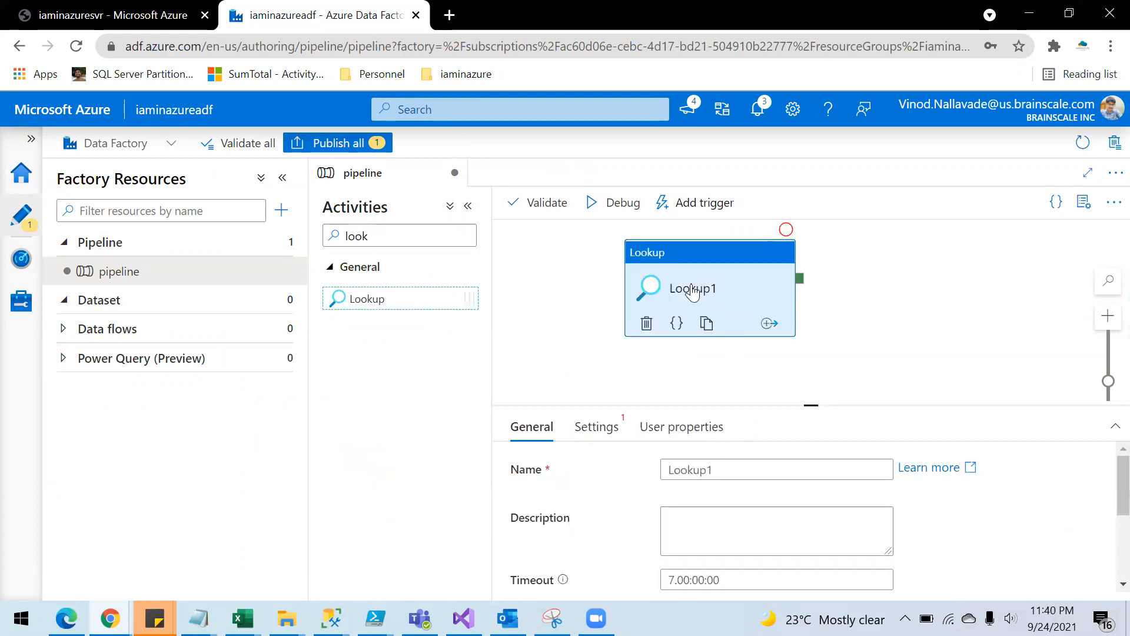
left_click(600, 427)
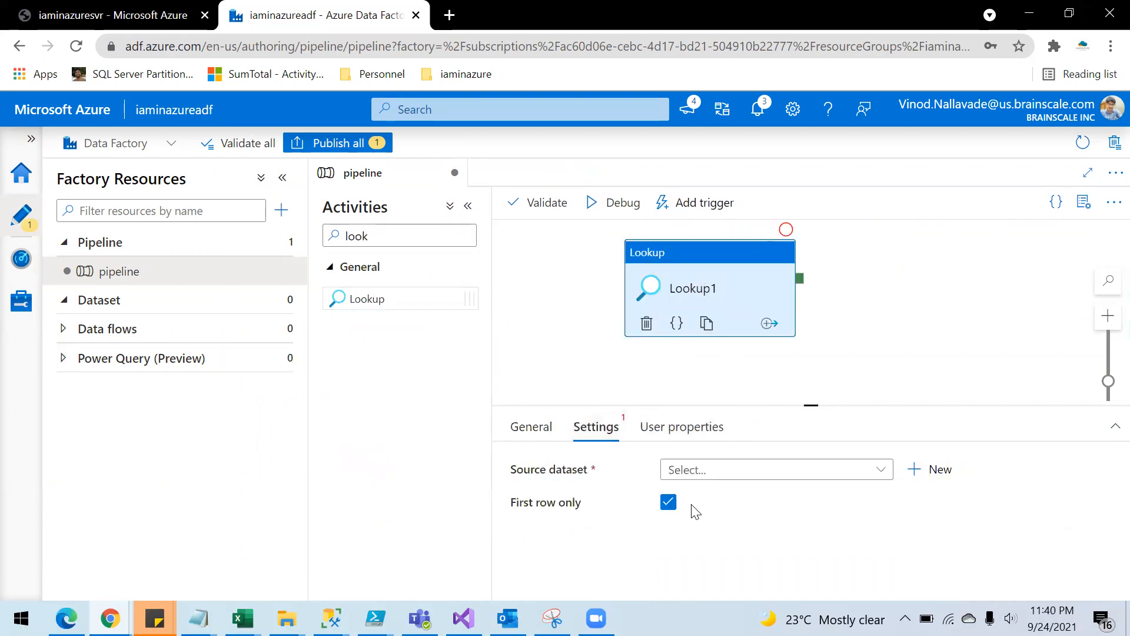
- Start a new source dataset for the Lookup activity, choosing Azure SQL Database as its data store
left_click(741, 476)
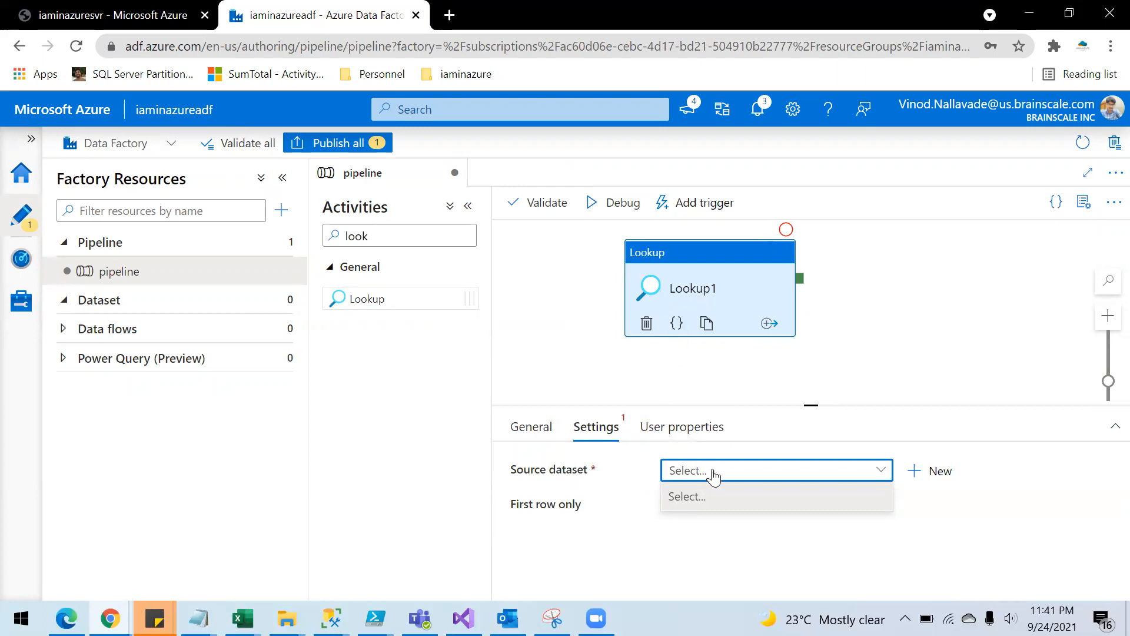
left_click(901, 525)
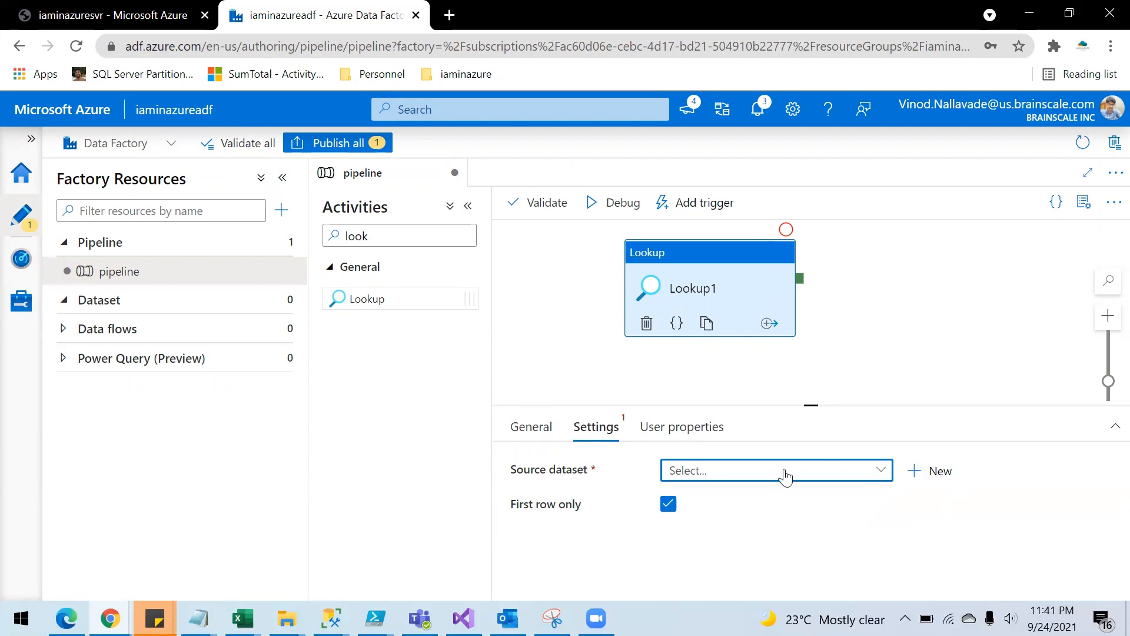
left_click(938, 474)
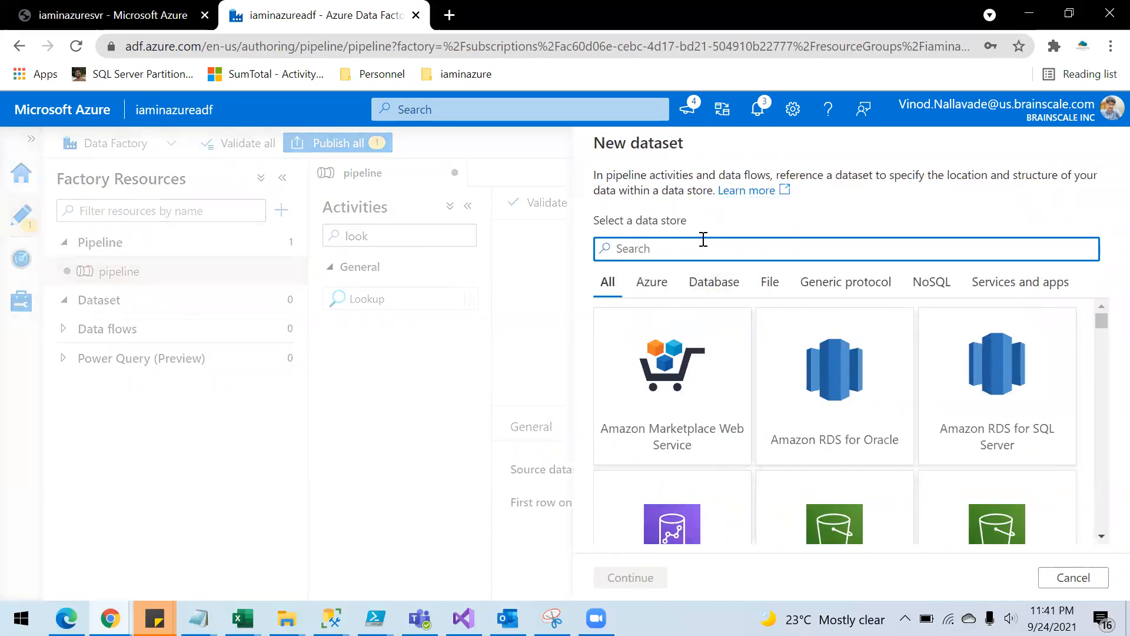
scroll(683, 318, "down", 5)
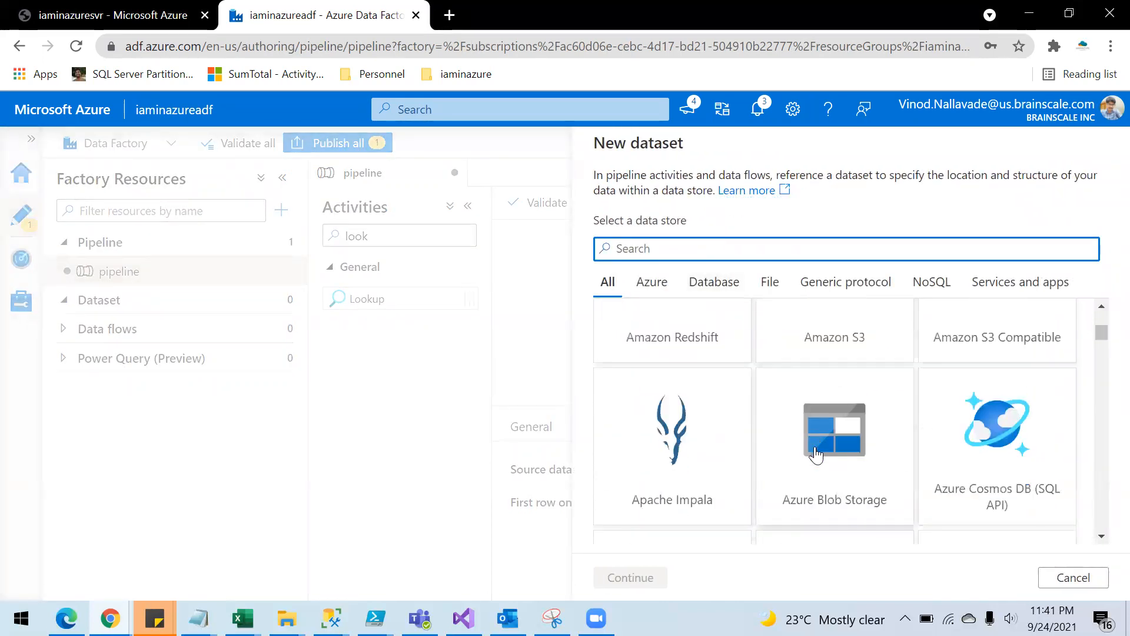
type("sql")
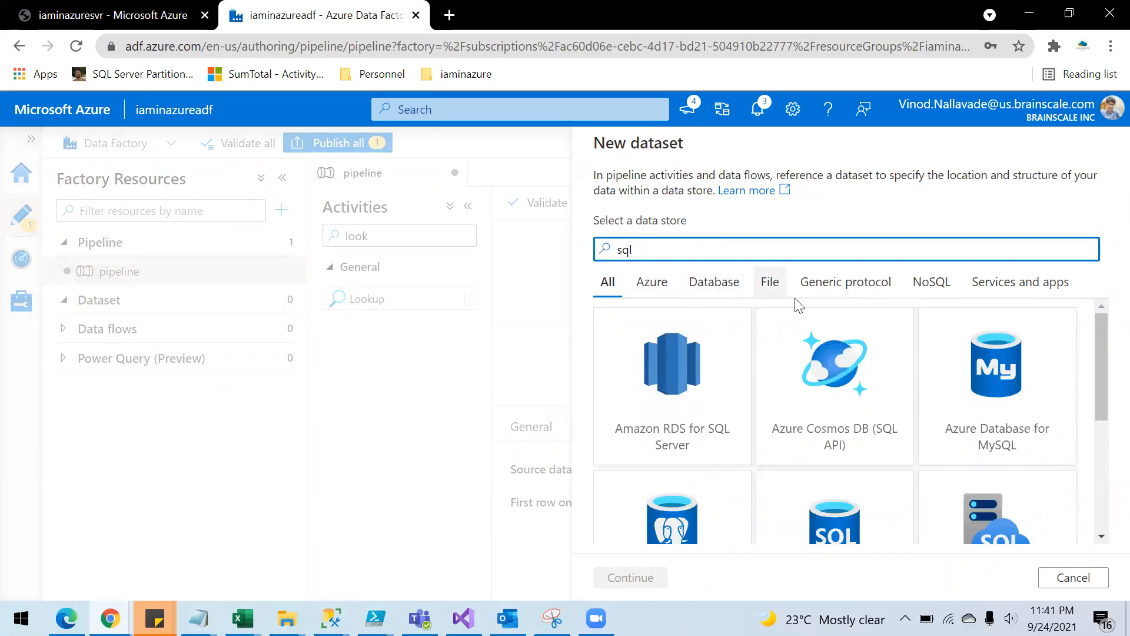
scroll(873, 496, "down", 2)
left_click(848, 482)
left_click(630, 577)
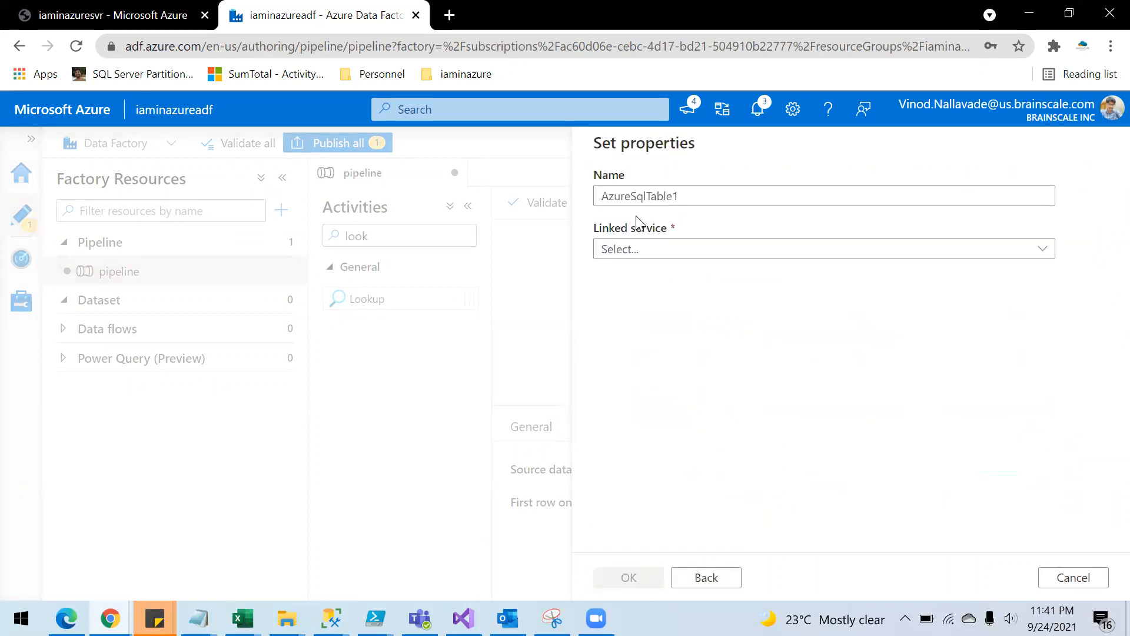
- Name the dataset AzureSqlDS, assign the linked service AzureSqlDatabaseLS and create it without selecting a table
left_click(699, 198)
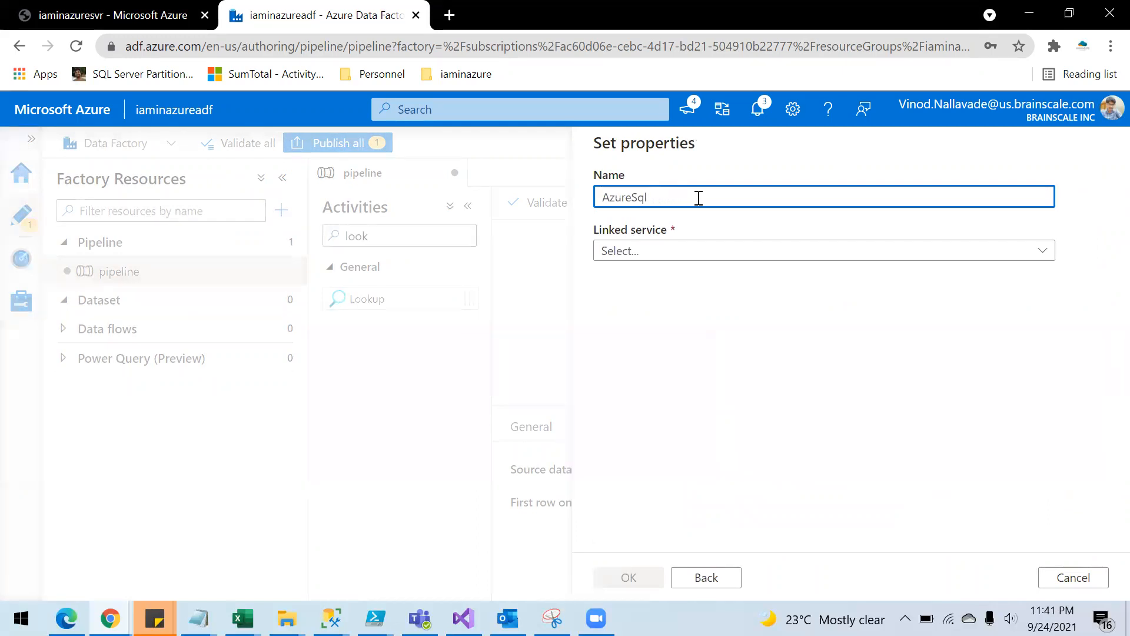
left_click(656, 252)
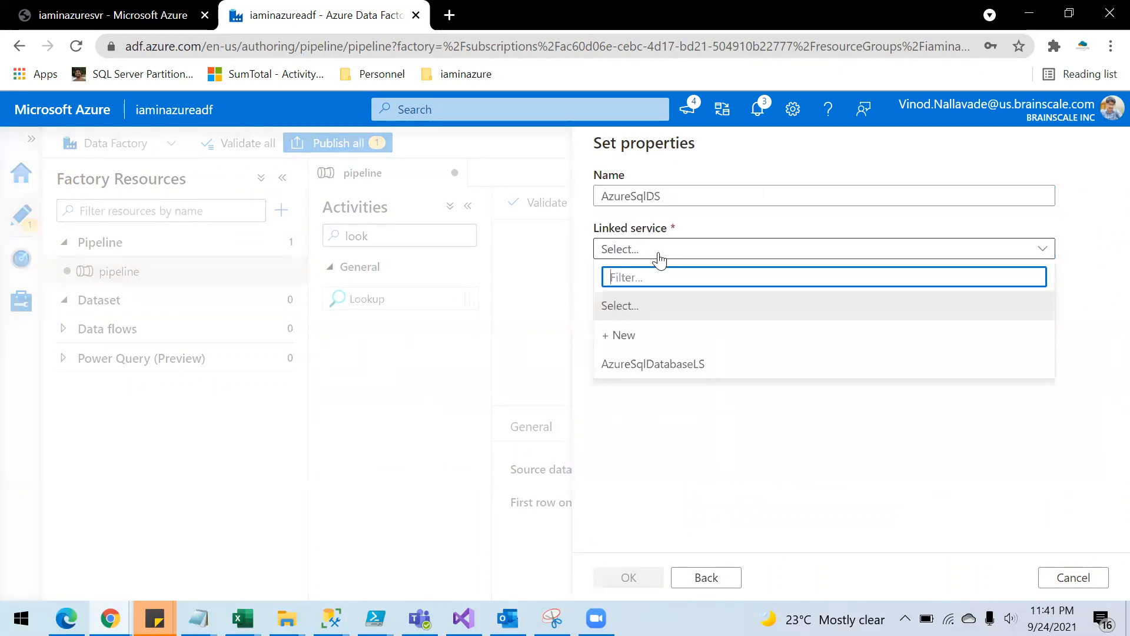
left_click(662, 363)
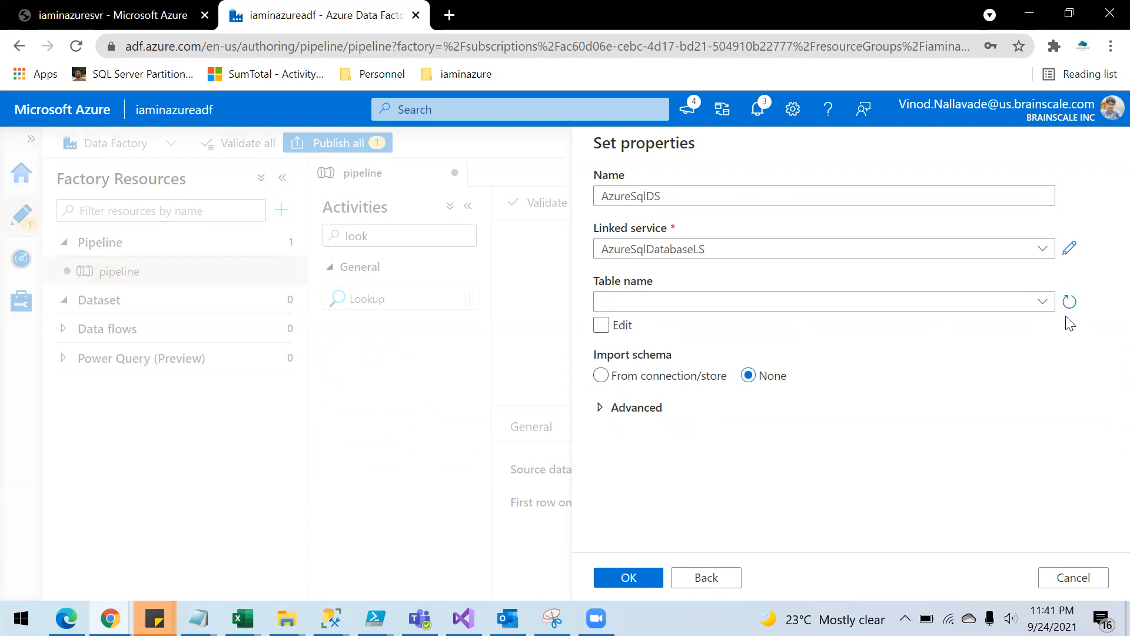
left_click(642, 584)
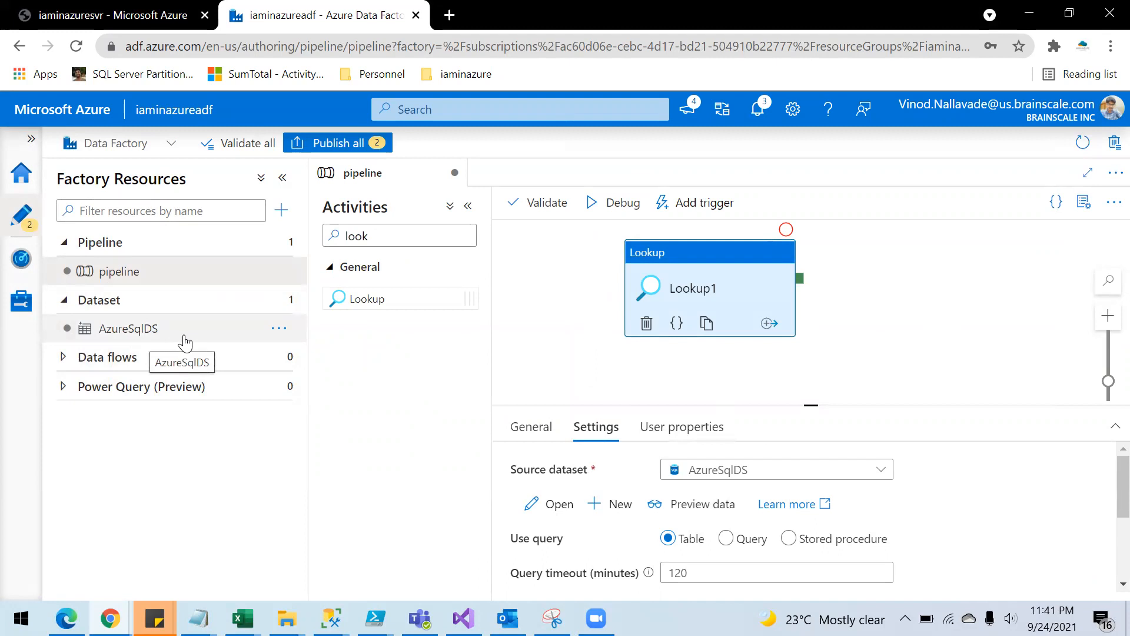
- Set the Lookup activity to use a stored procedure and choose [dbo].[usp_updateProductsInventory]
scroll(907, 521, "down", 2)
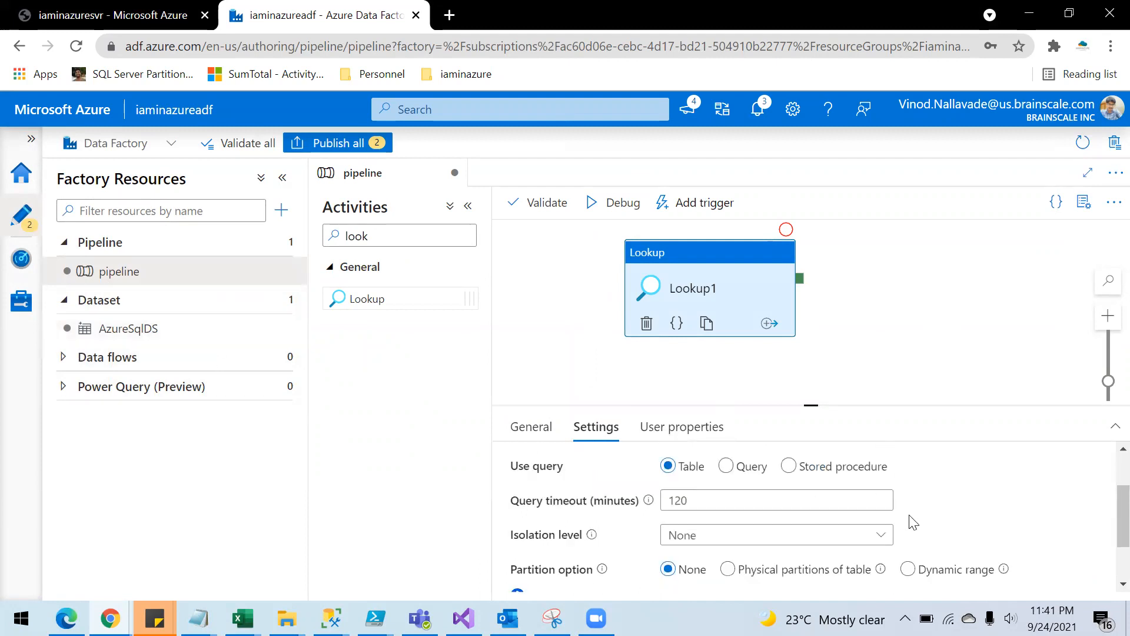
left_click_drag(818, 405, 810, 299)
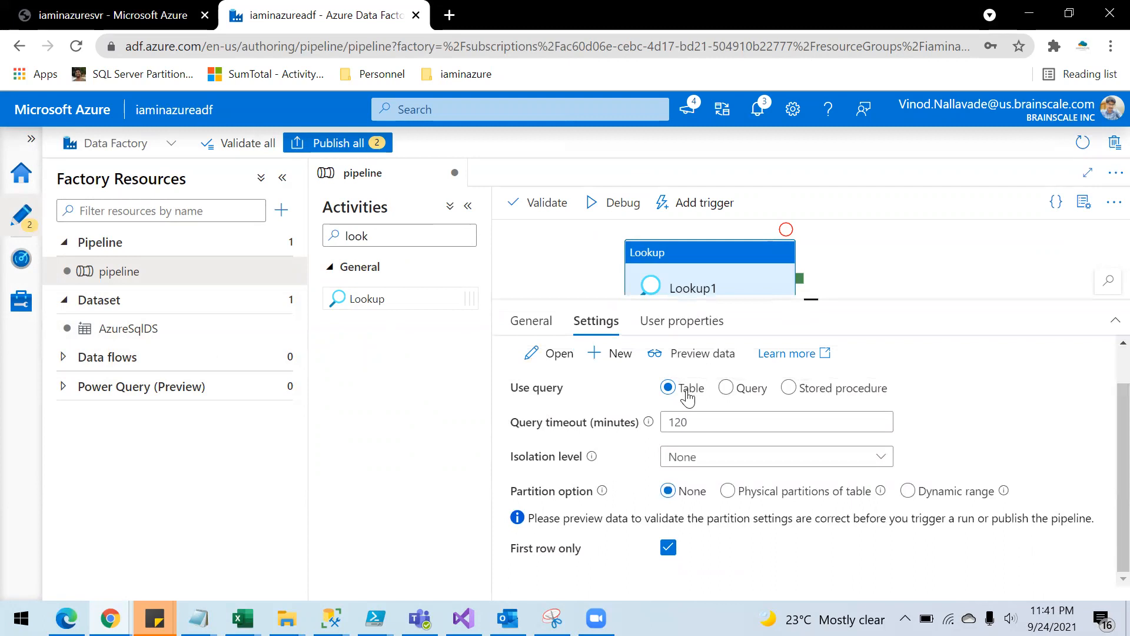
left_click(726, 388)
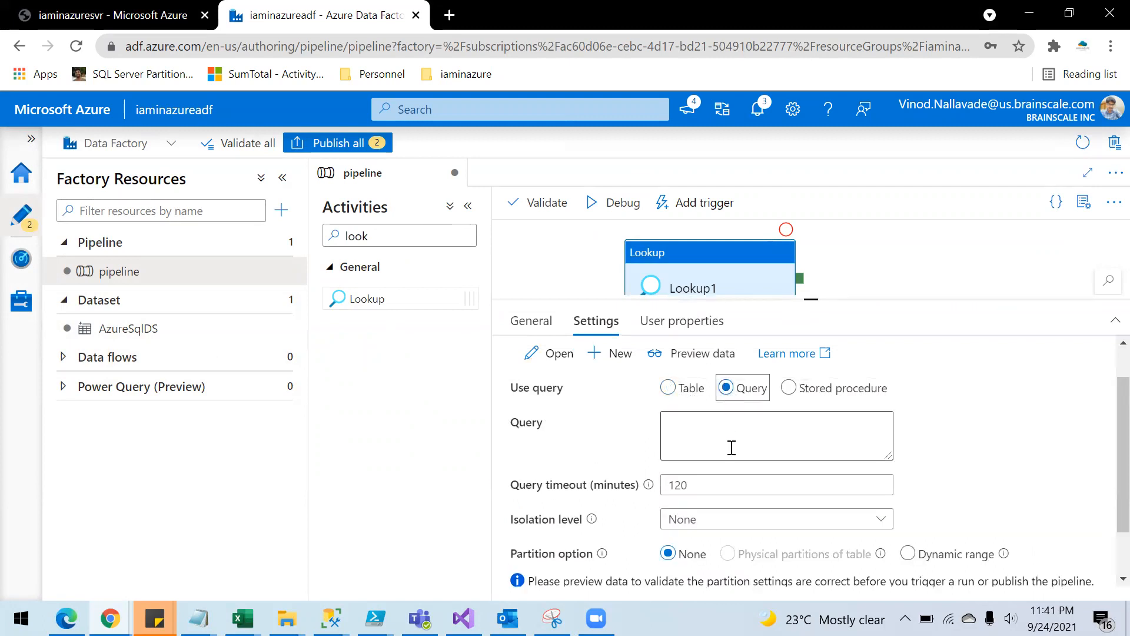
left_click(789, 391)
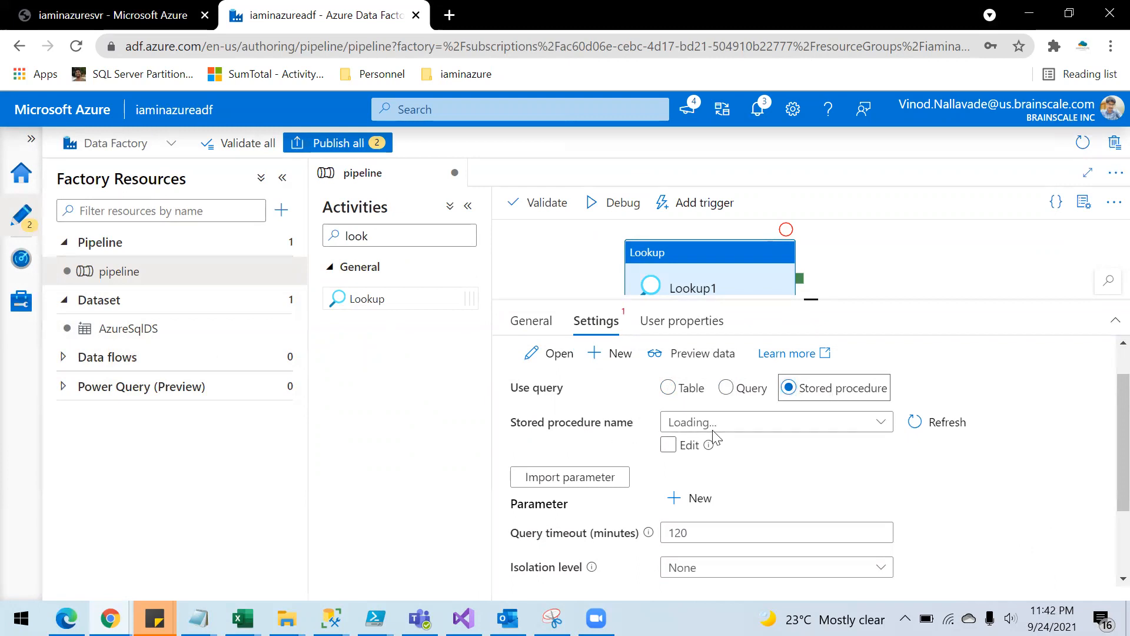
left_click(881, 422)
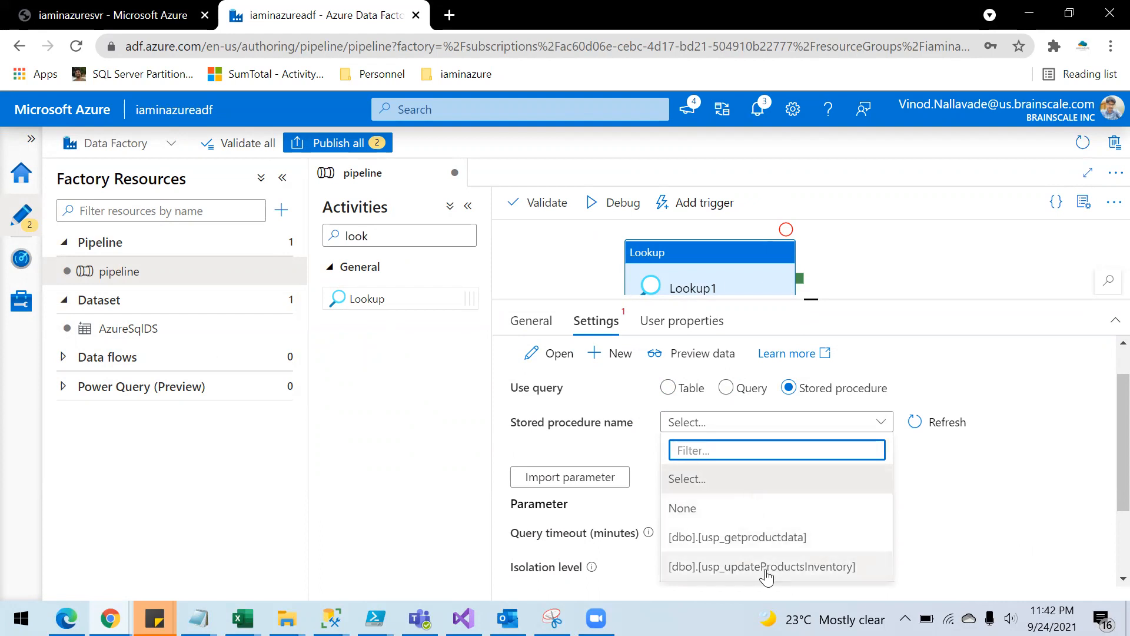
left_click(783, 566)
- Publish the edited pipeline together with the new AzureSqlDS dataset
scroll(829, 466, "up", 1)
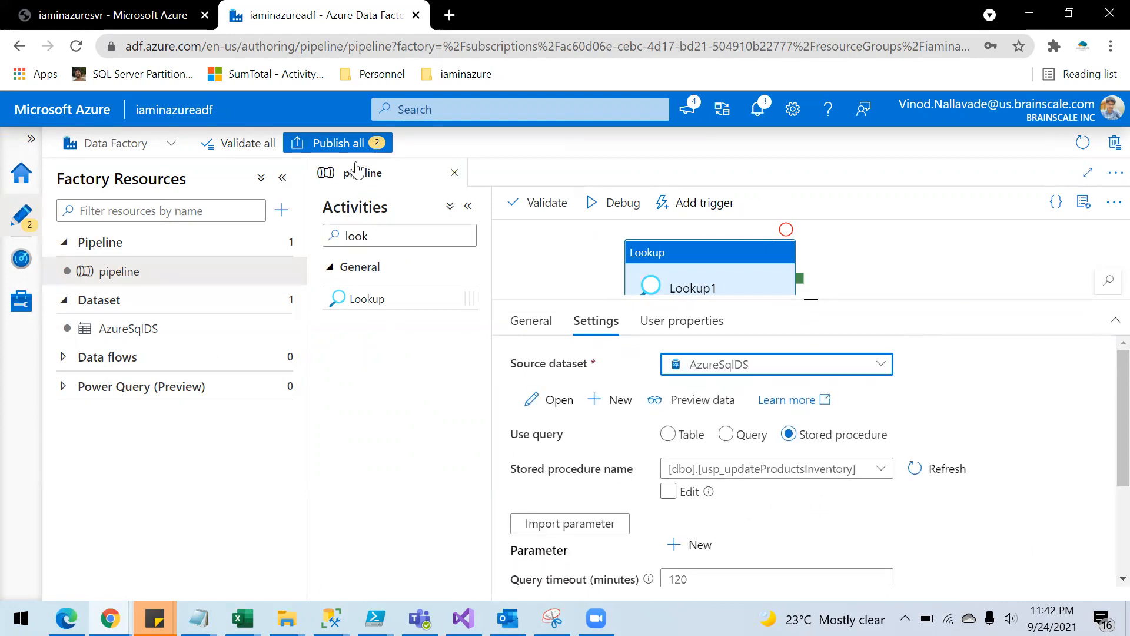
left_click(345, 145)
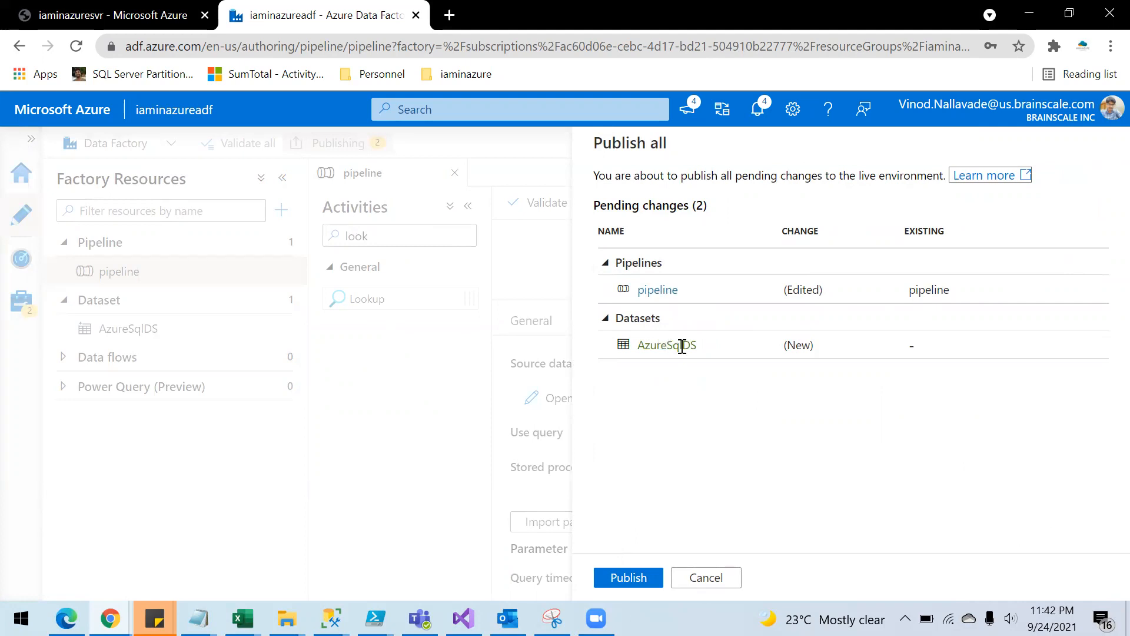
left_click(629, 578)
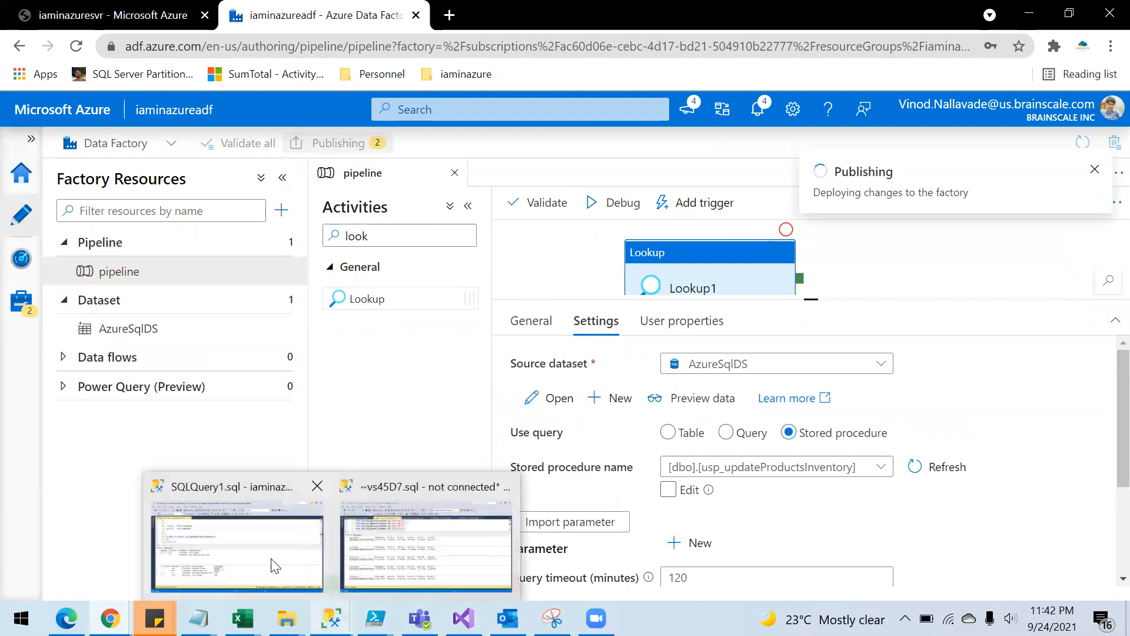
- Switch to SQLQuery1.sql in SQL Server Management Studio and add update Products set productstatus='Active' below the stored procedure code
left_click(273, 560)
left_click(281, 195)
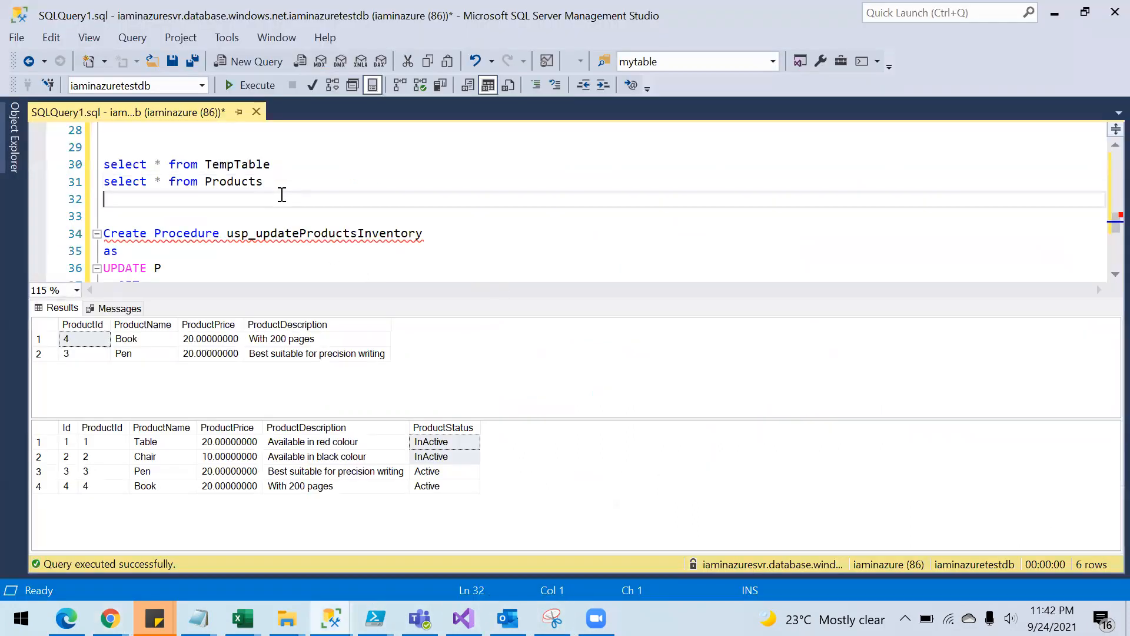
scroll(285, 225, "down", 4)
left_click(117, 173)
key("Return")
key("Return")
key("Return")
type("update Products")
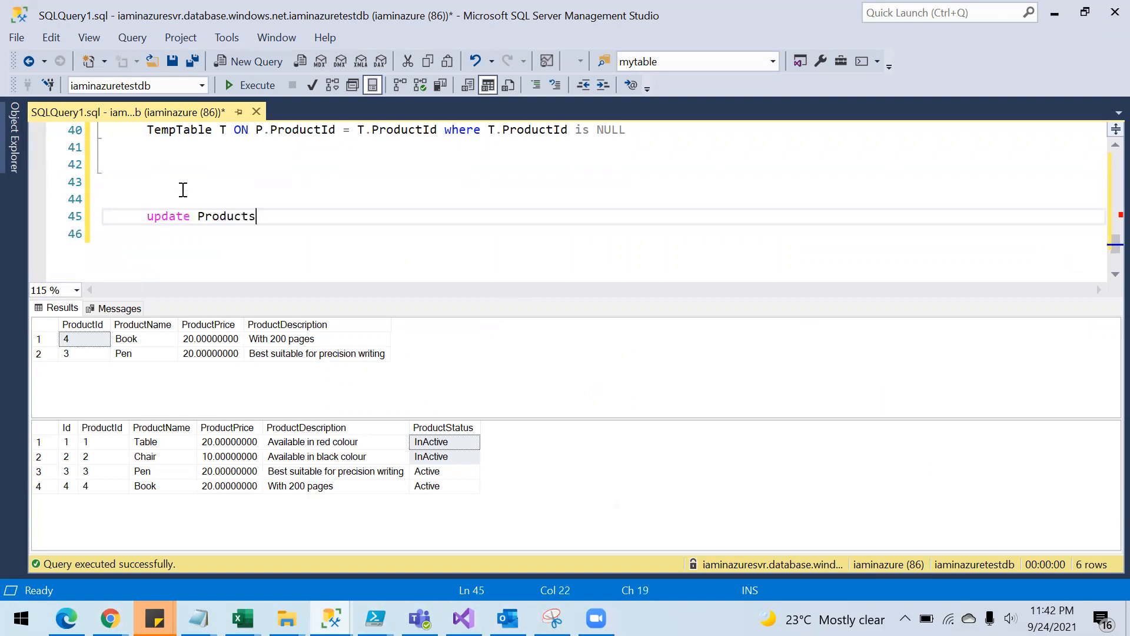
type(" set productstatus")
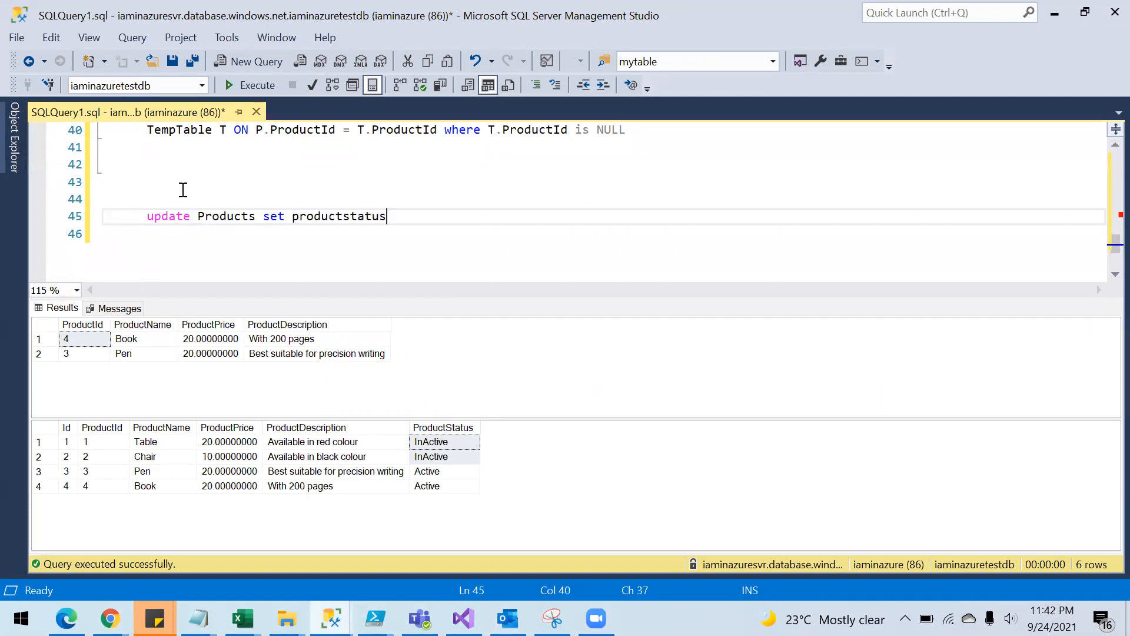
type("='Active")
- Execute only the update statement that sets productstatus to Active in Products
key("shift+Up")
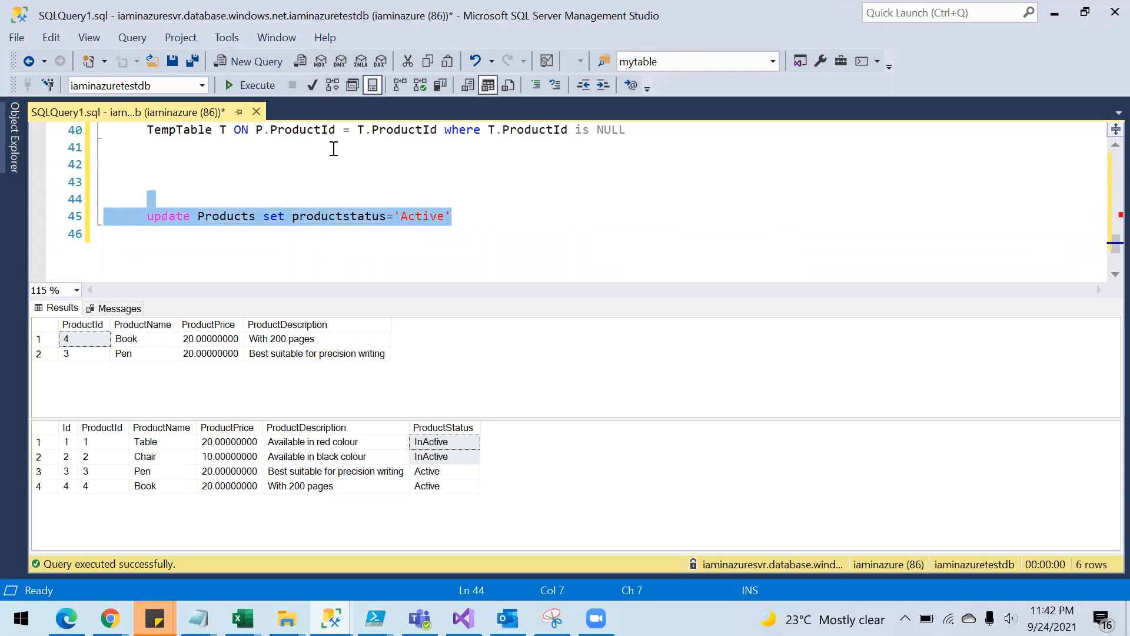
left_click(253, 84)
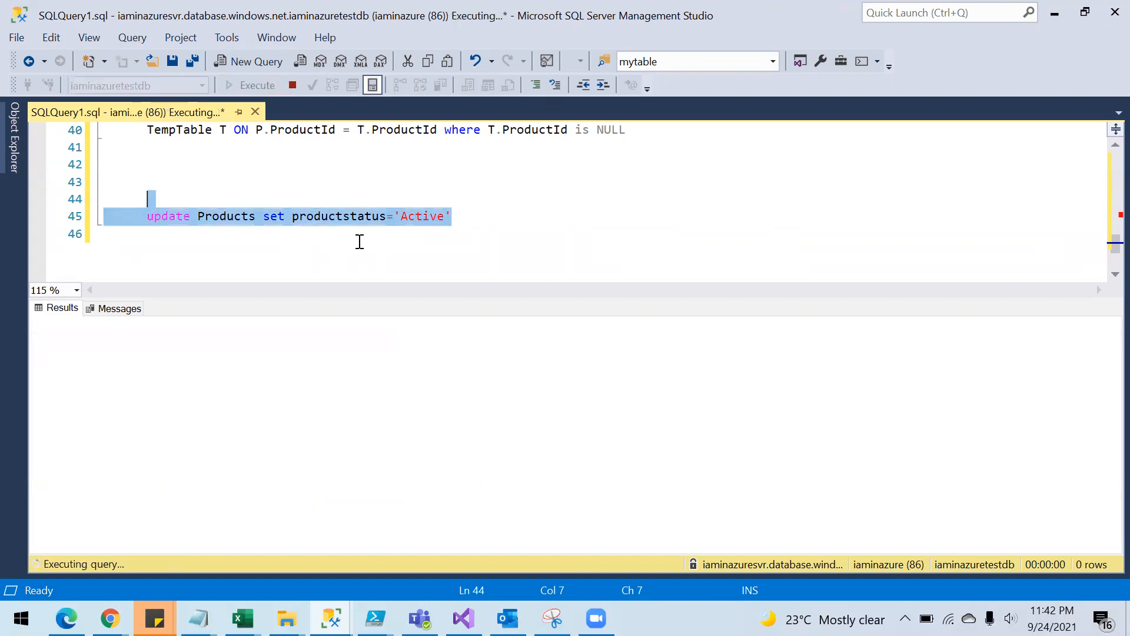
left_click(472, 223)
- Run only the two select statements on TempTable and Products to check their current rows
scroll(346, 200, "up", 4)
left_click(271, 180)
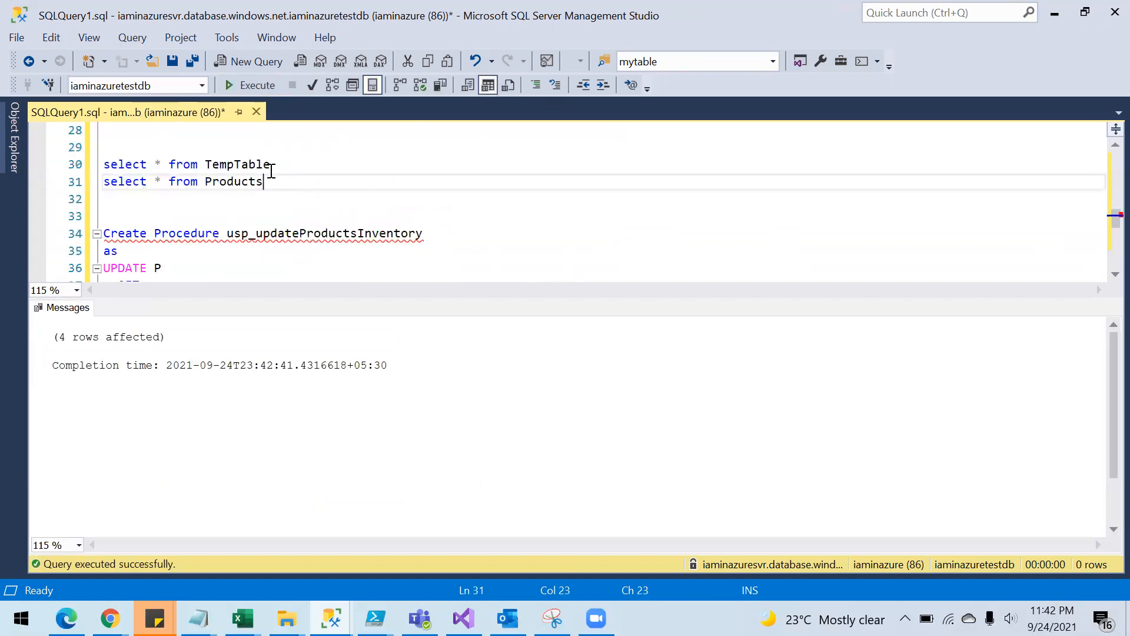
left_click(215, 141, "shift")
left_click(259, 85)
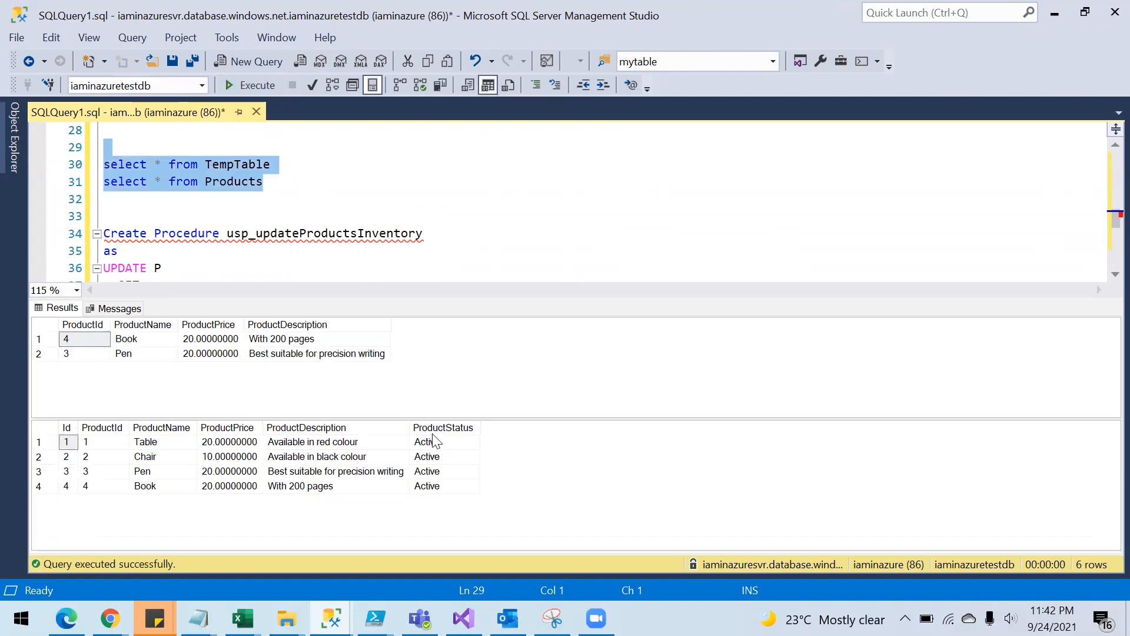
- Return to Azure Data Factory in the browser and trigger the published Lookup pipeline to run immediately
left_click(1055, 13)
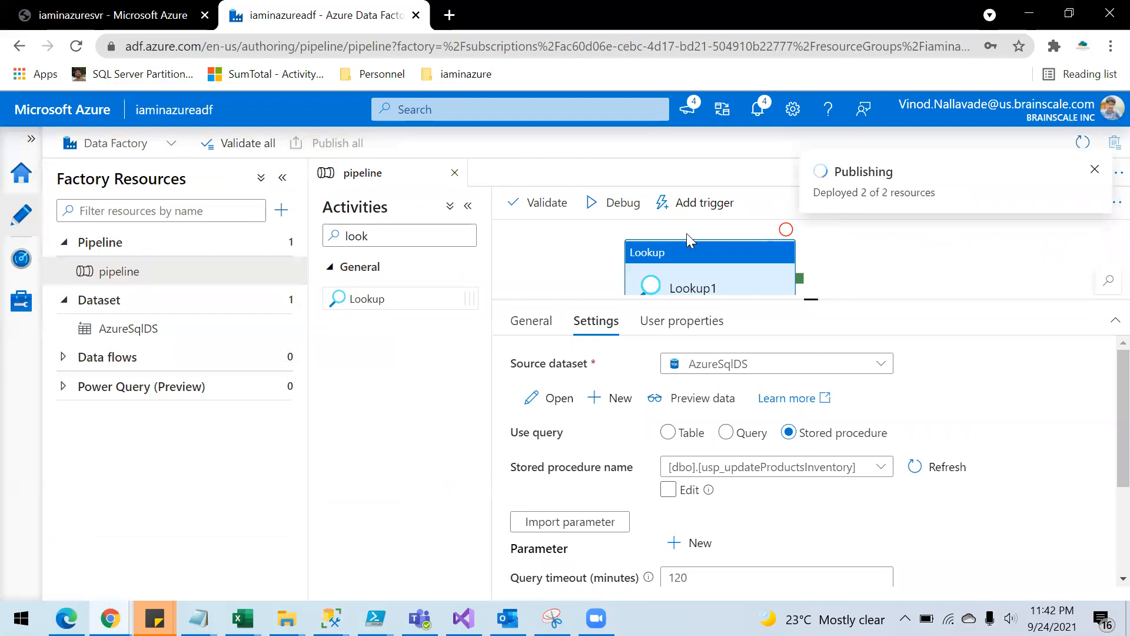
left_click(881, 256)
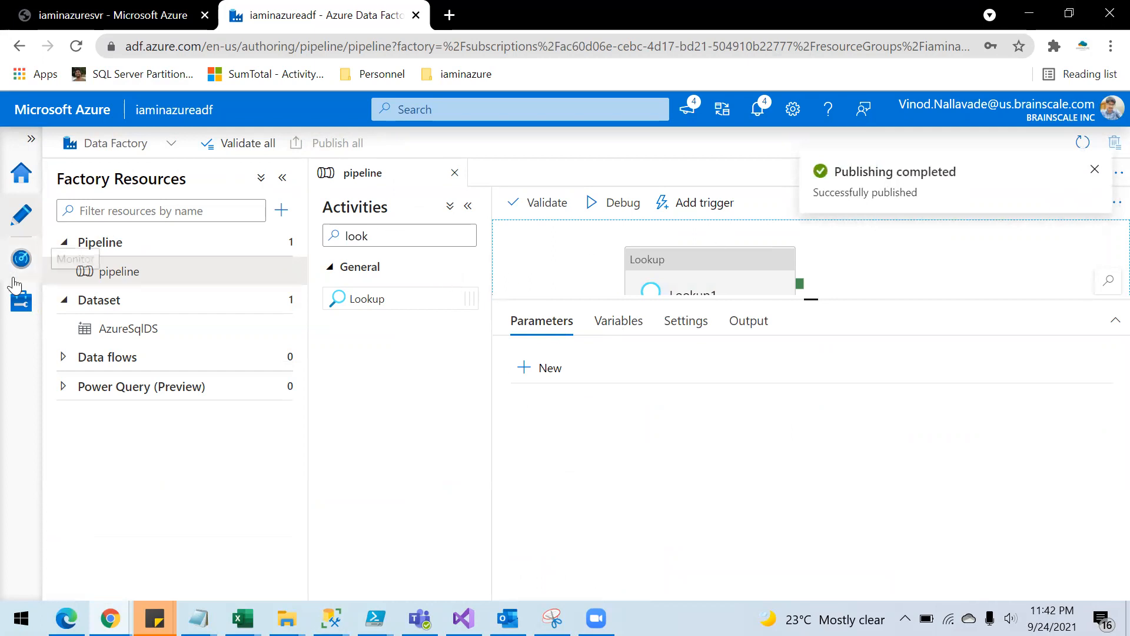
left_click(699, 207)
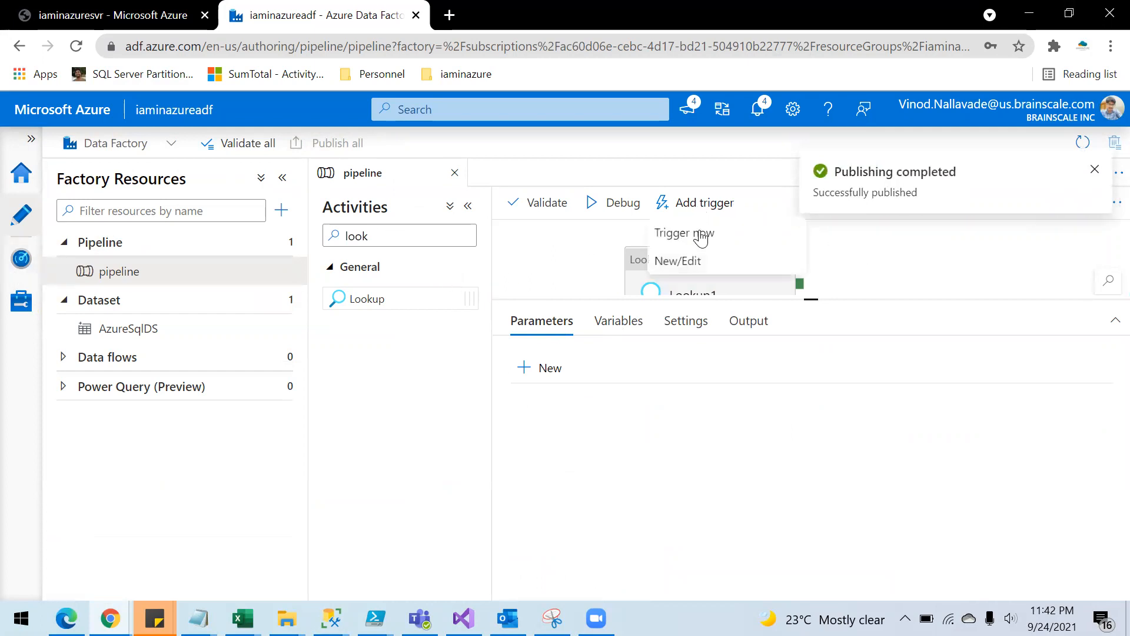
left_click(702, 236)
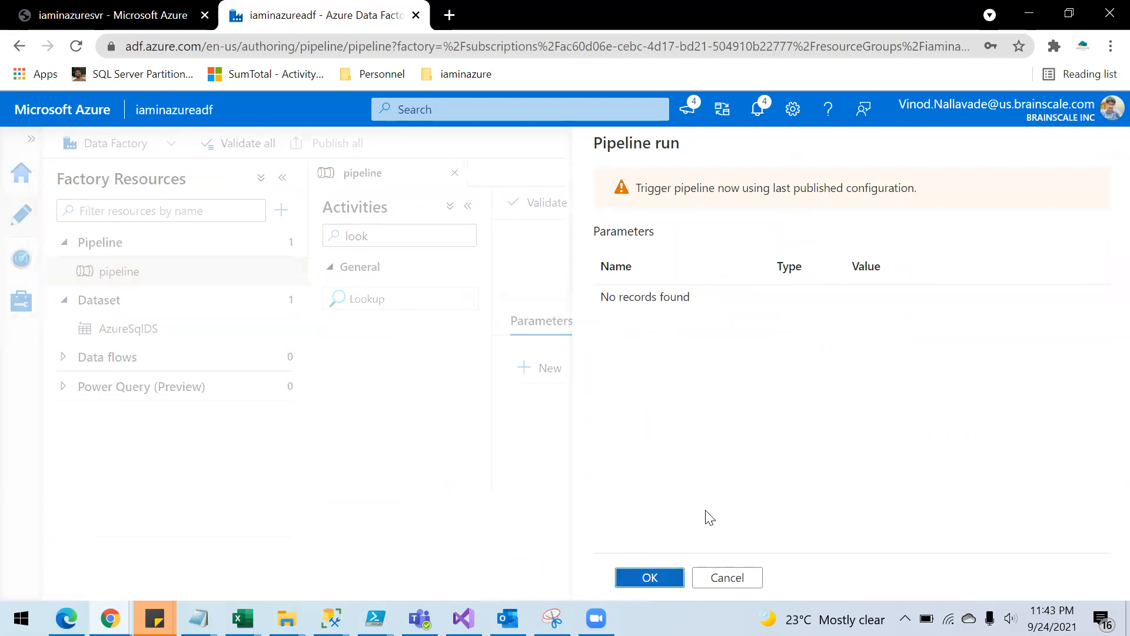
left_click(650, 578)
- Monitor the pipeline runs and refresh the list to check the status of the newest run
left_click(21, 263)
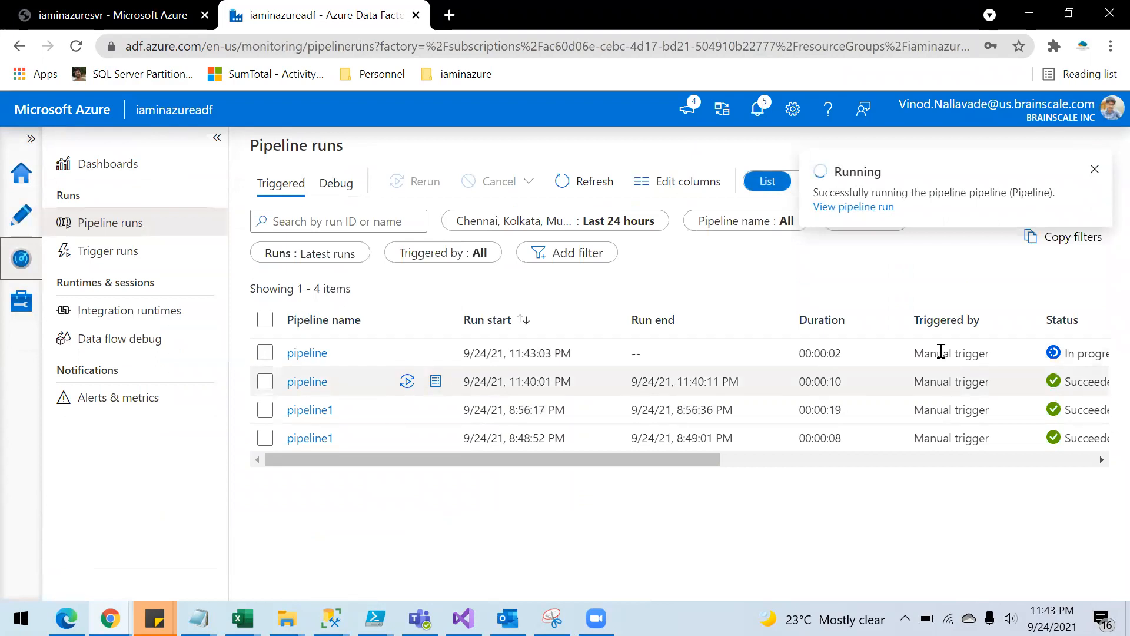
left_click(591, 183)
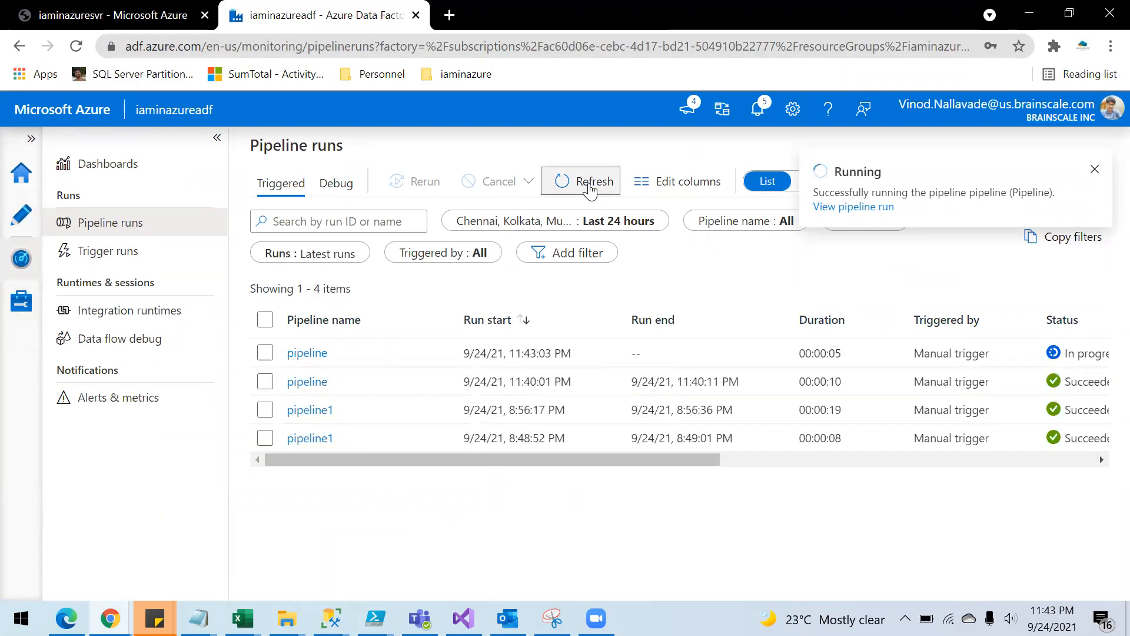
left_click(590, 187)
left_click(589, 187)
left_click_drag(719, 458, 903, 462)
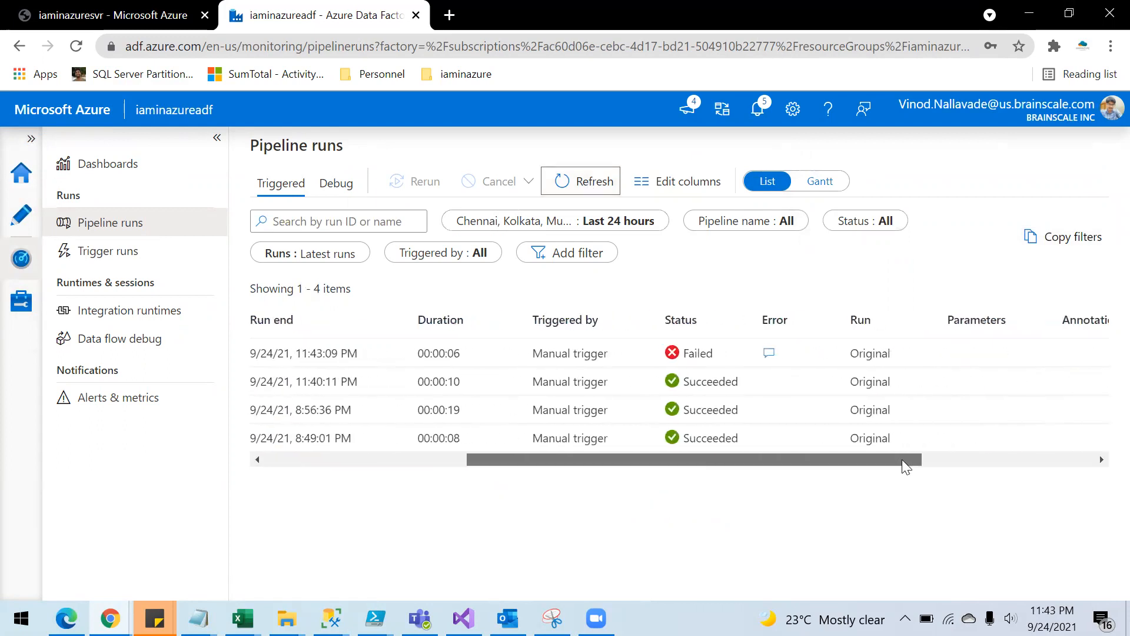
- Open the newest run's error details at full size, read the stored procedure message, and close them
left_click(769, 354)
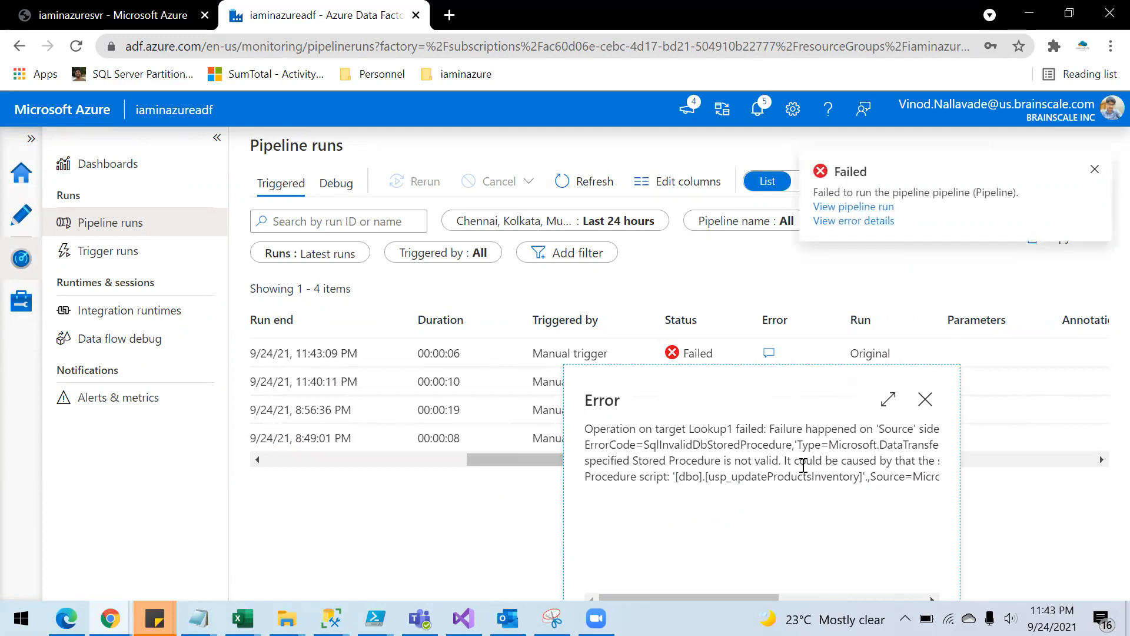
left_click(888, 400)
left_click(1095, 169)
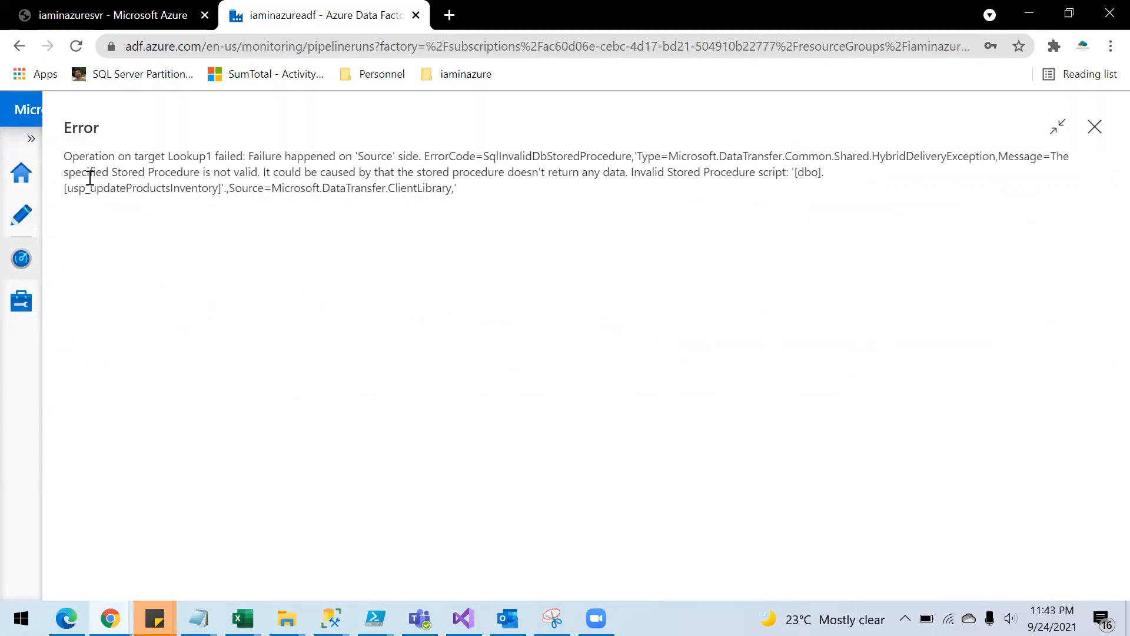
left_click_drag(108, 174, 278, 174)
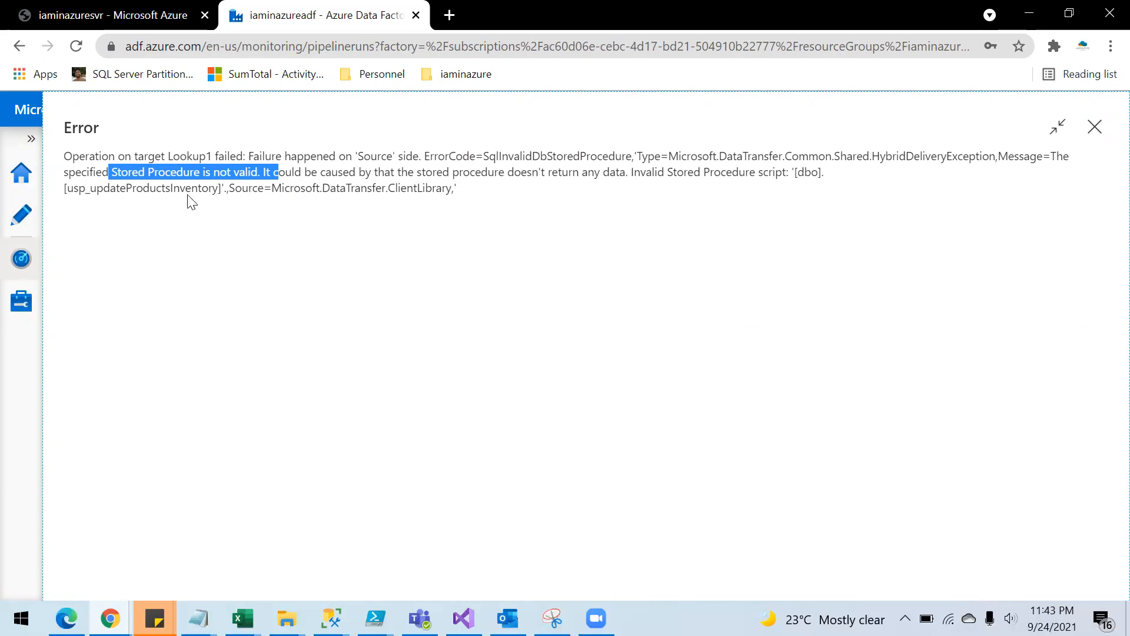
left_click(1095, 126)
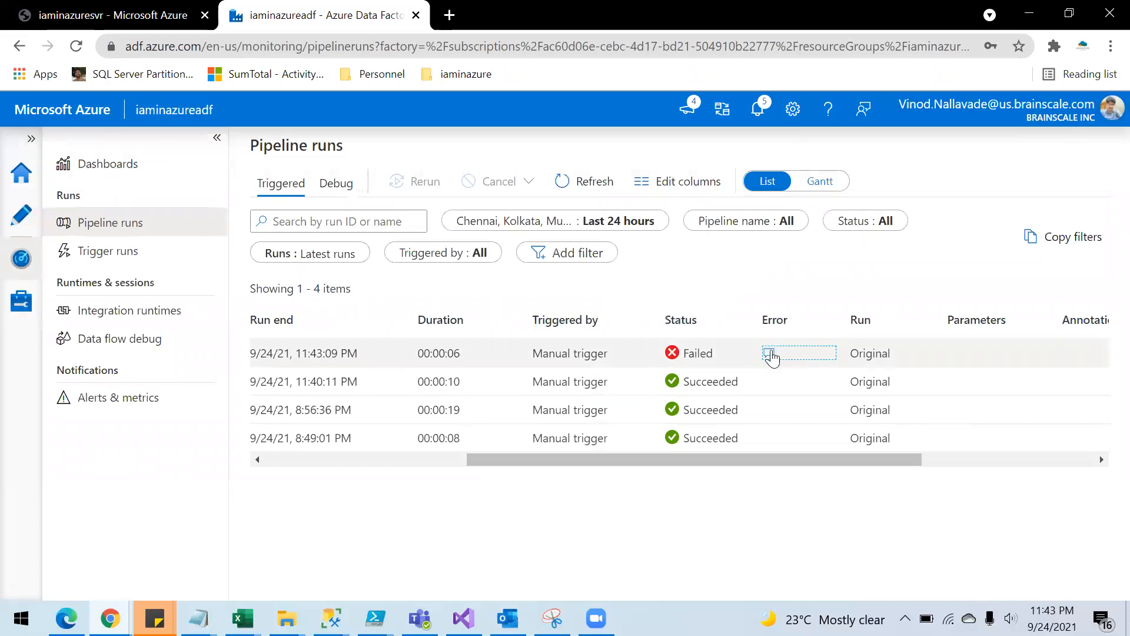
- Review the Lookup1 activity settings in the pipeline editor and refresh its list of stored procedures
left_click(21, 215)
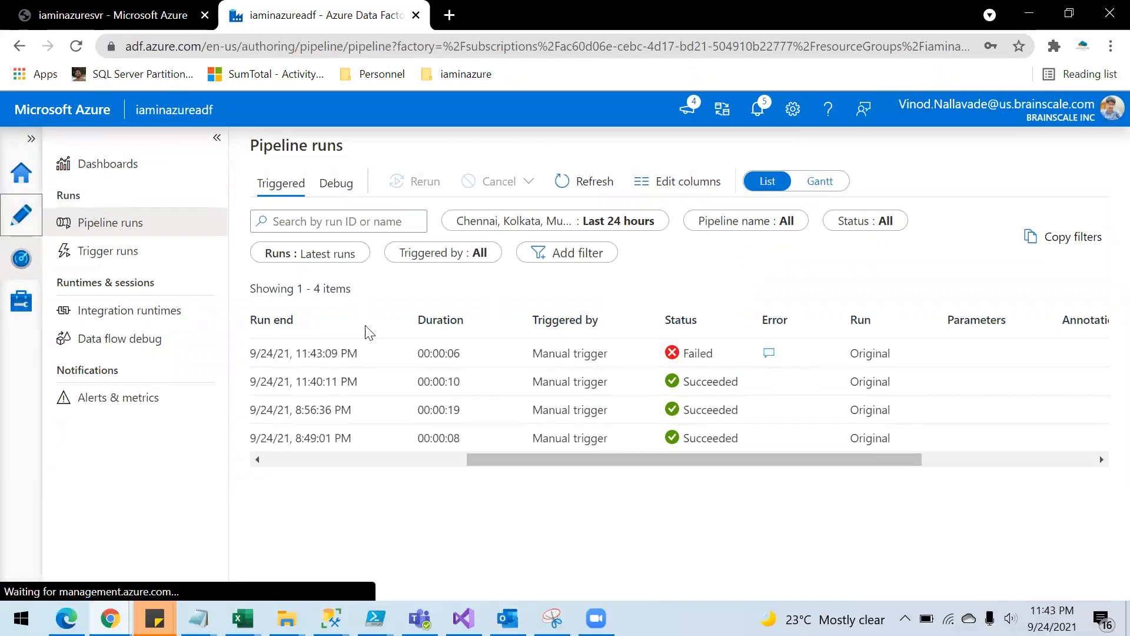
left_click(708, 273)
left_click(607, 327)
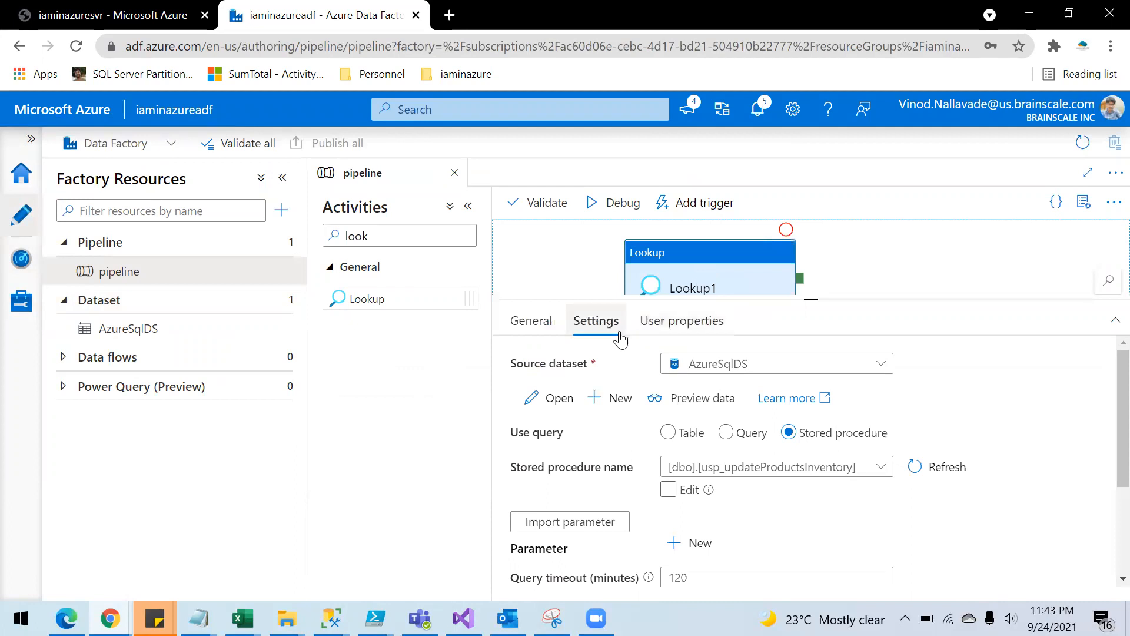
left_click(592, 326)
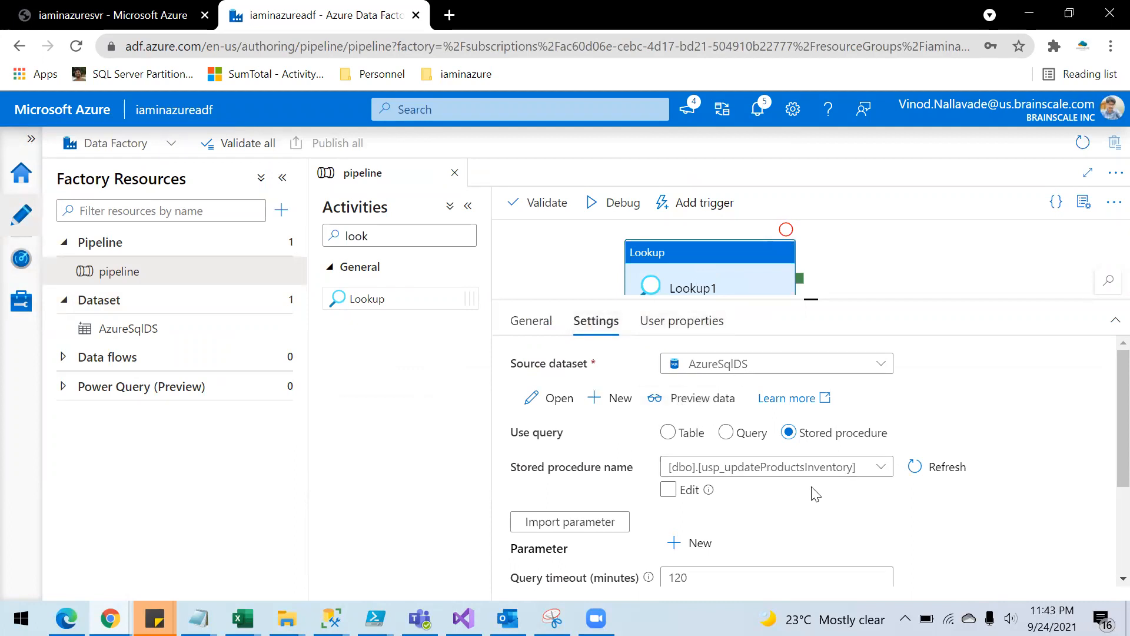
left_click(917, 468)
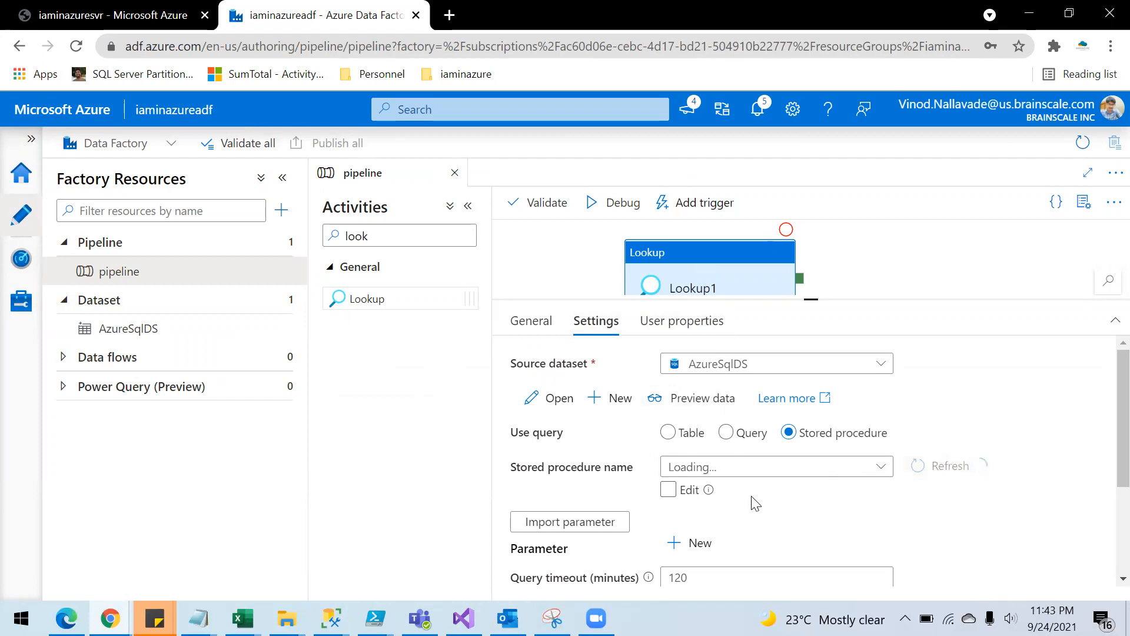
scroll(778, 507, "down", 3)
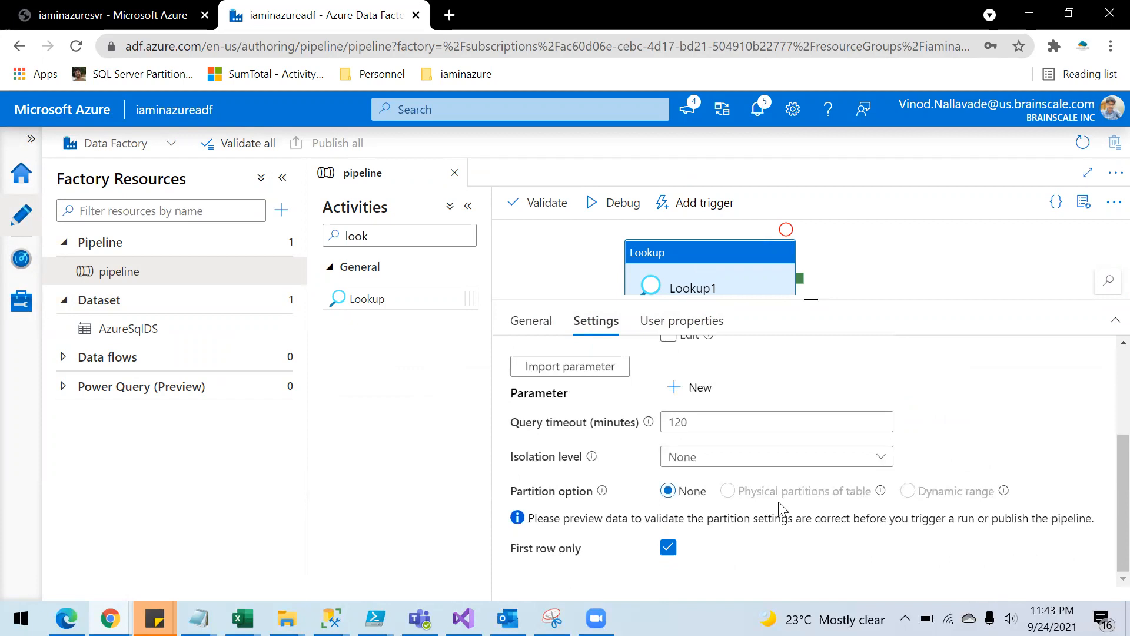
- Open an empty browser tab, go back to the data factory, and trigger the pipeline again
left_click(449, 14)
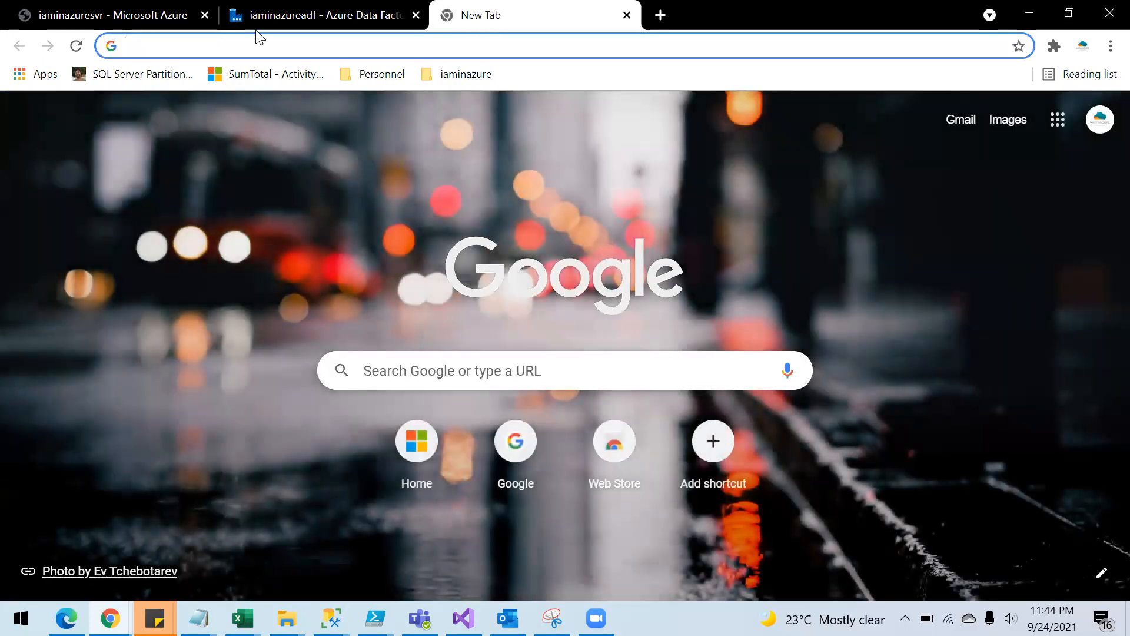
left_click(306, 16)
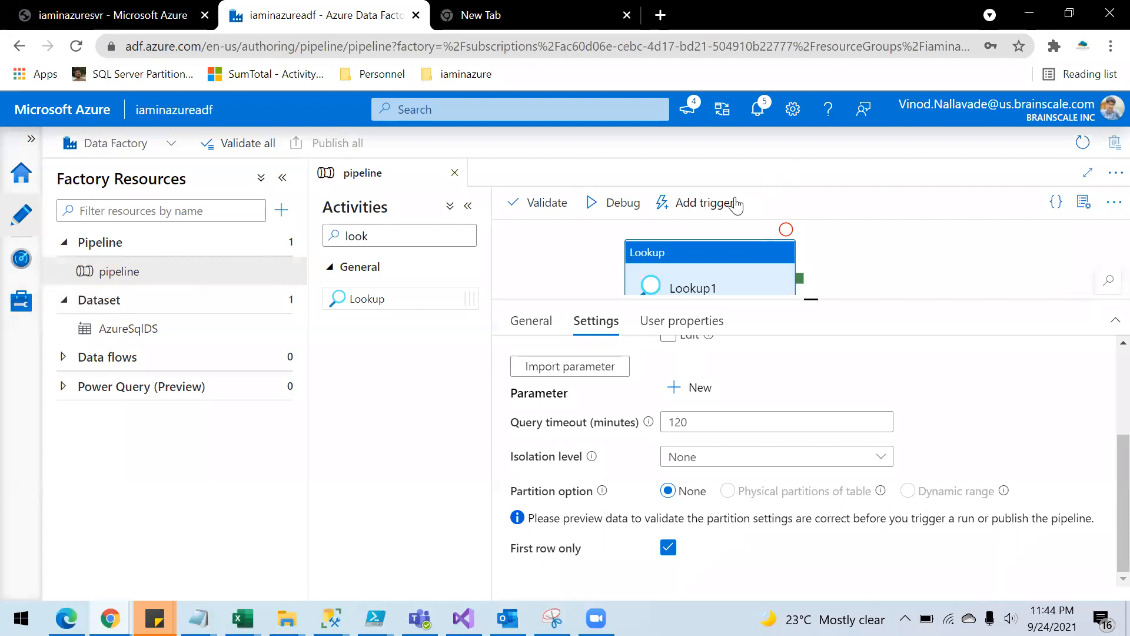
left_click(704, 216)
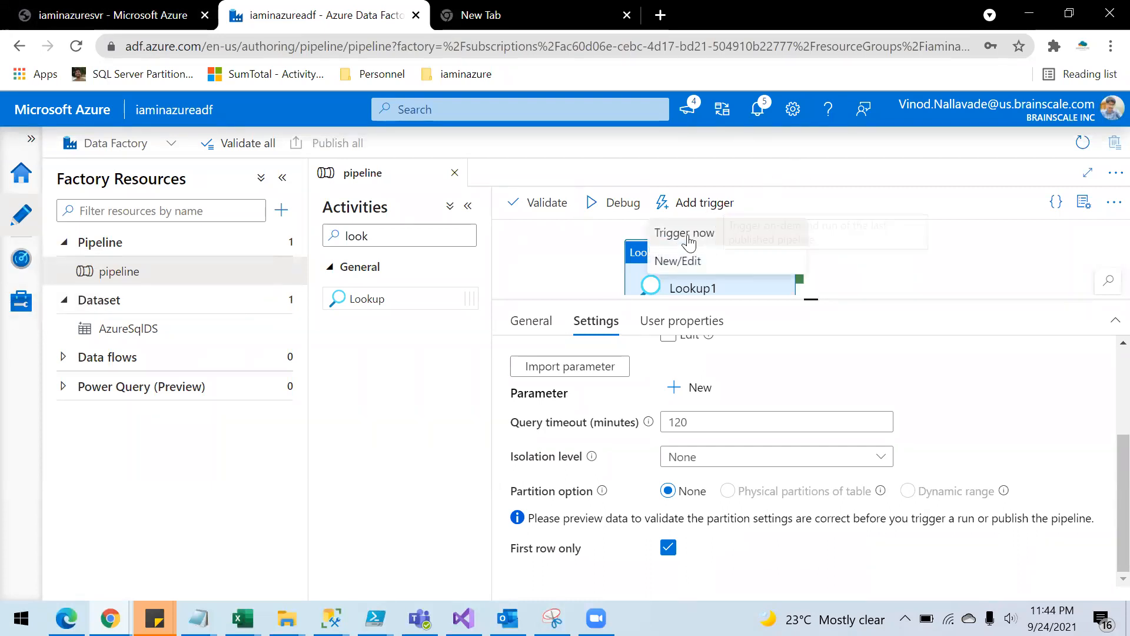
left_click(685, 234)
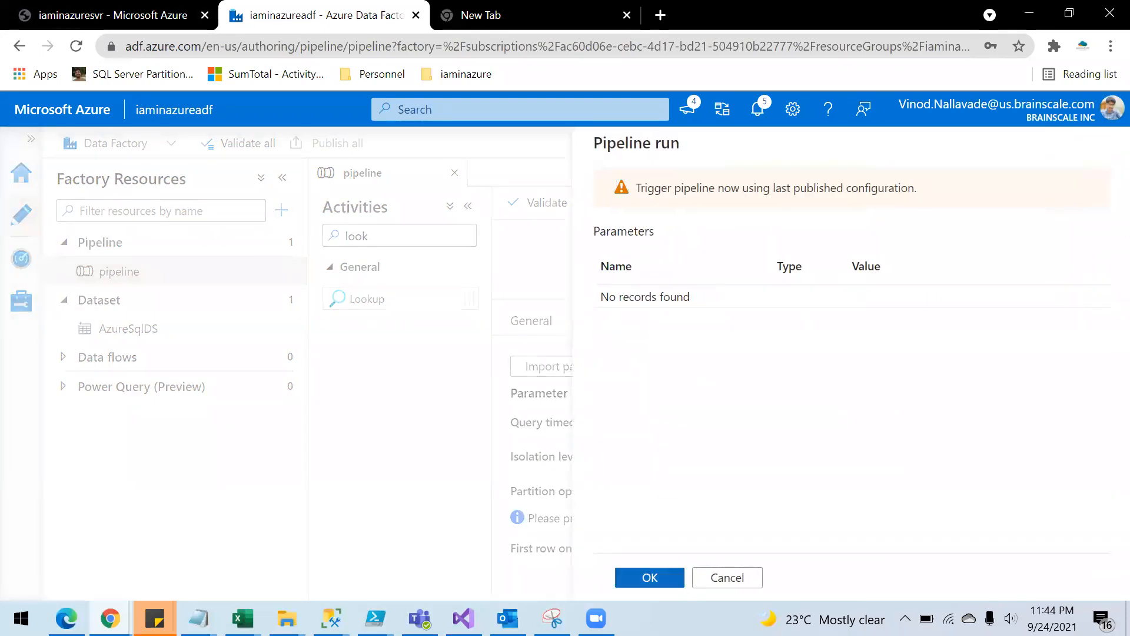
left_click(650, 577)
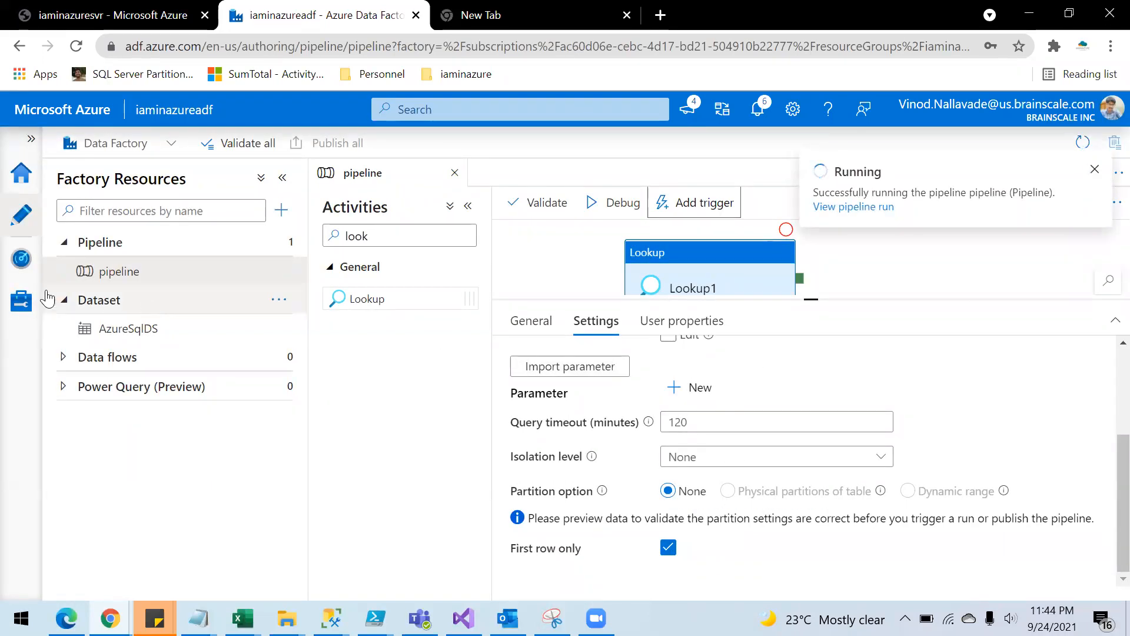
- Check the newest pipeline run's status and error details in monitoring, and switch to the empty browser tab
left_click(17, 261)
left_click(592, 185)
left_click_drag(716, 489, 1094, 486)
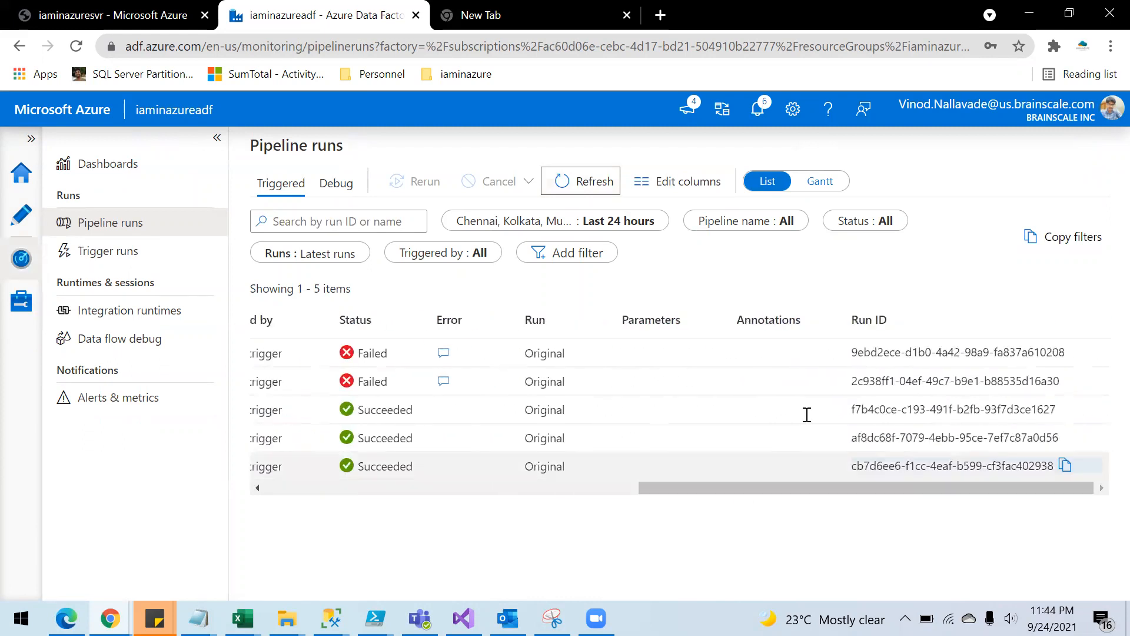
left_click(443, 353)
left_click(510, 15)
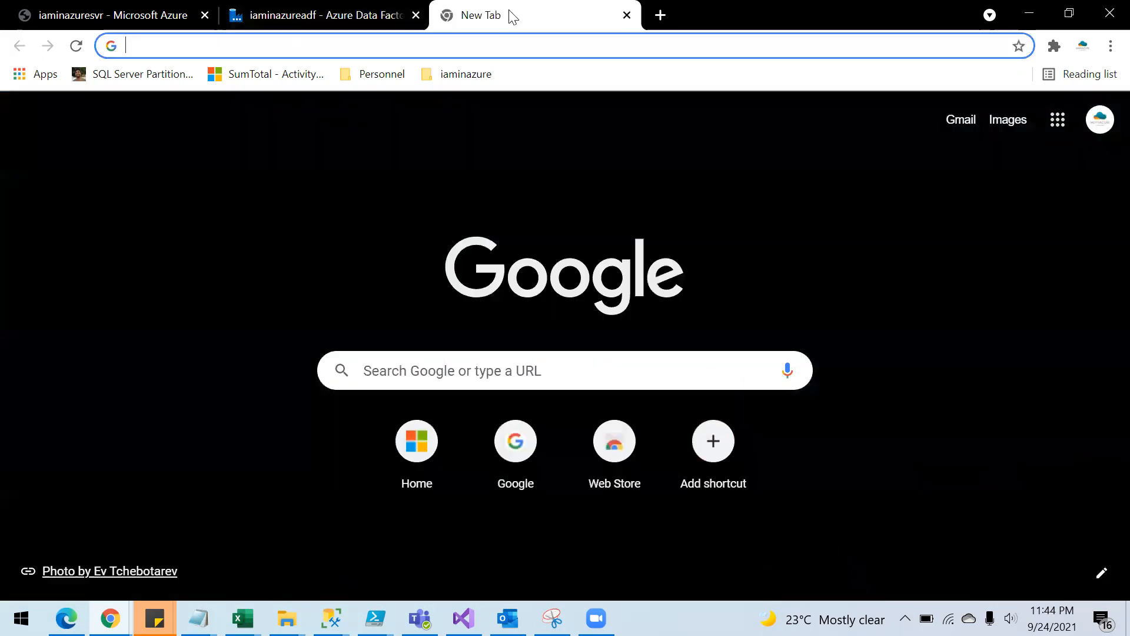
type("doc")
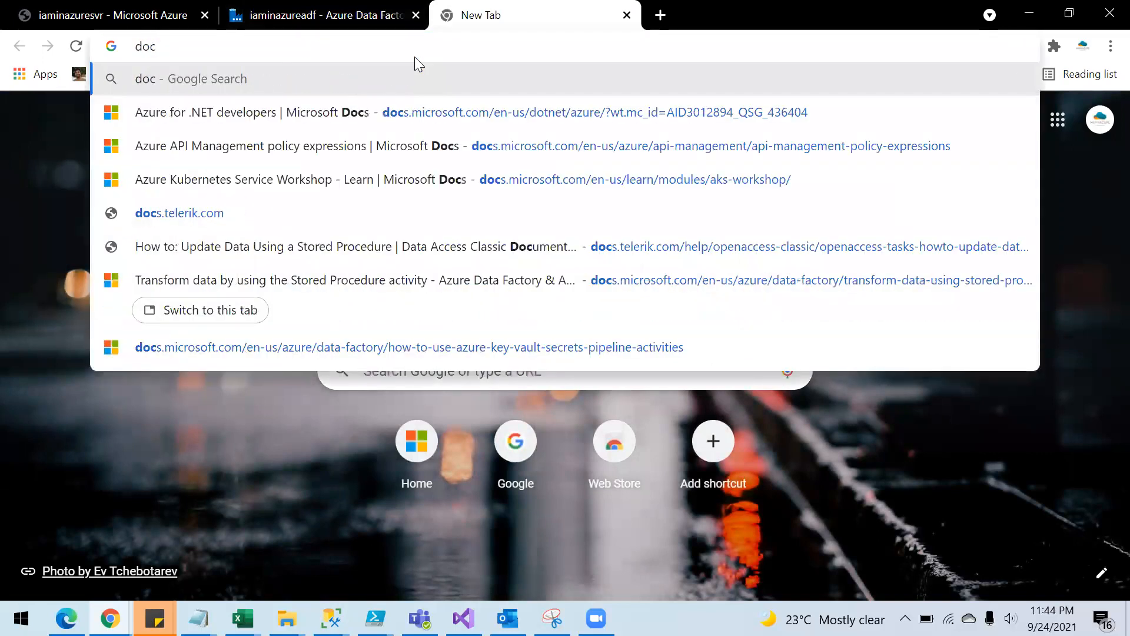
key("ctrl+a")
type("microos")
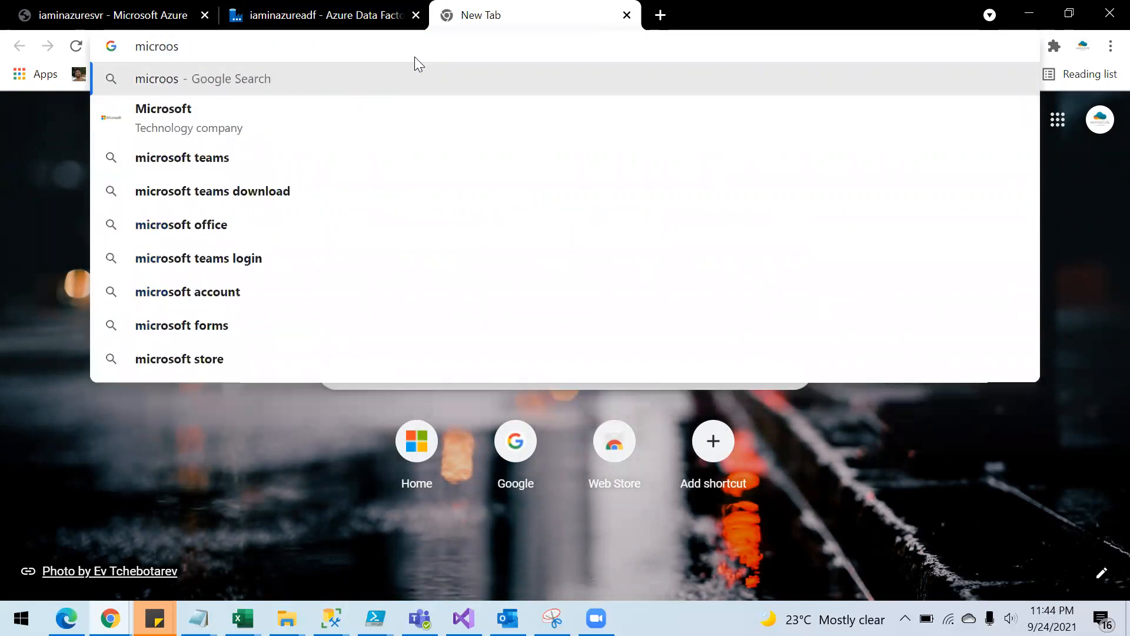
key("Down")
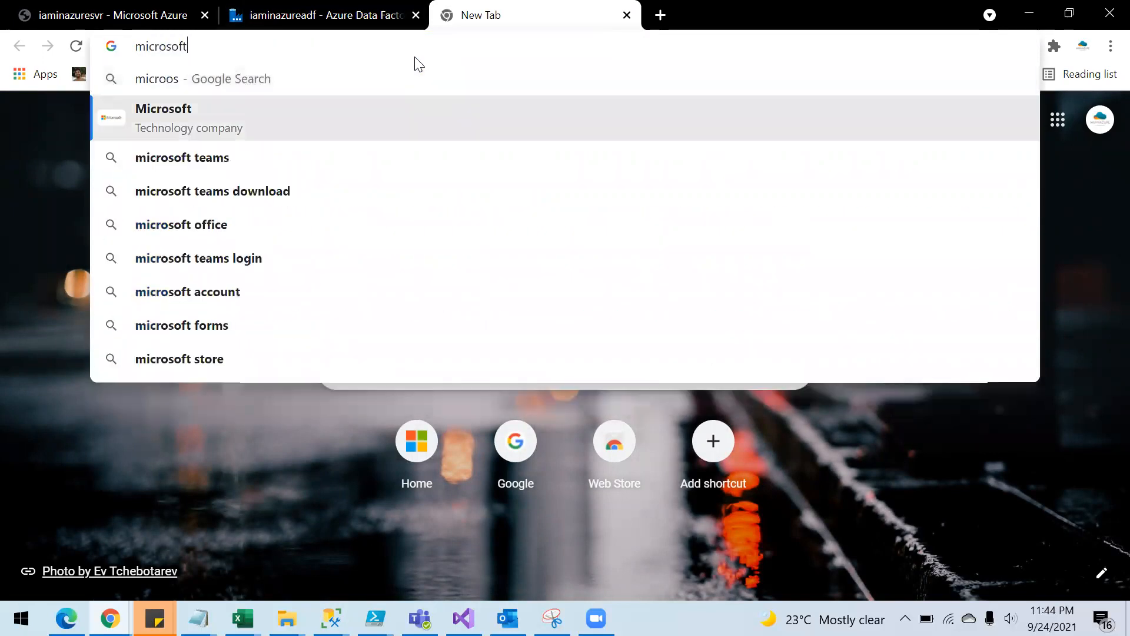
- Go to google.com, search for "lookup in azure data factory", and open the Microsoft Docs article on the Lookup activity
key("ctrl+a")
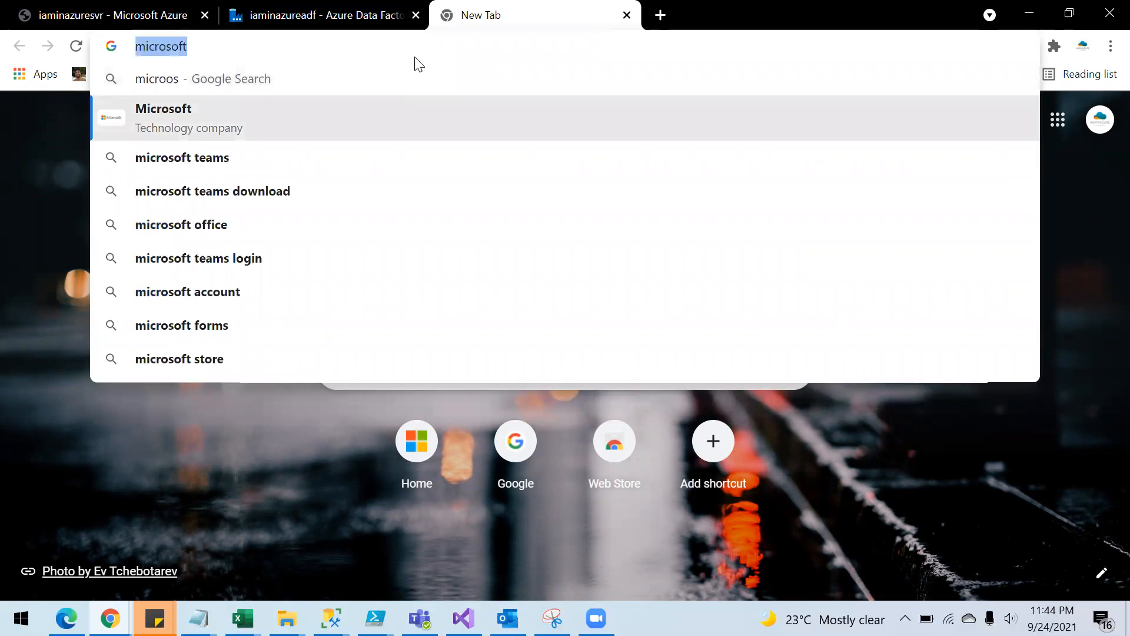
type("google.com")
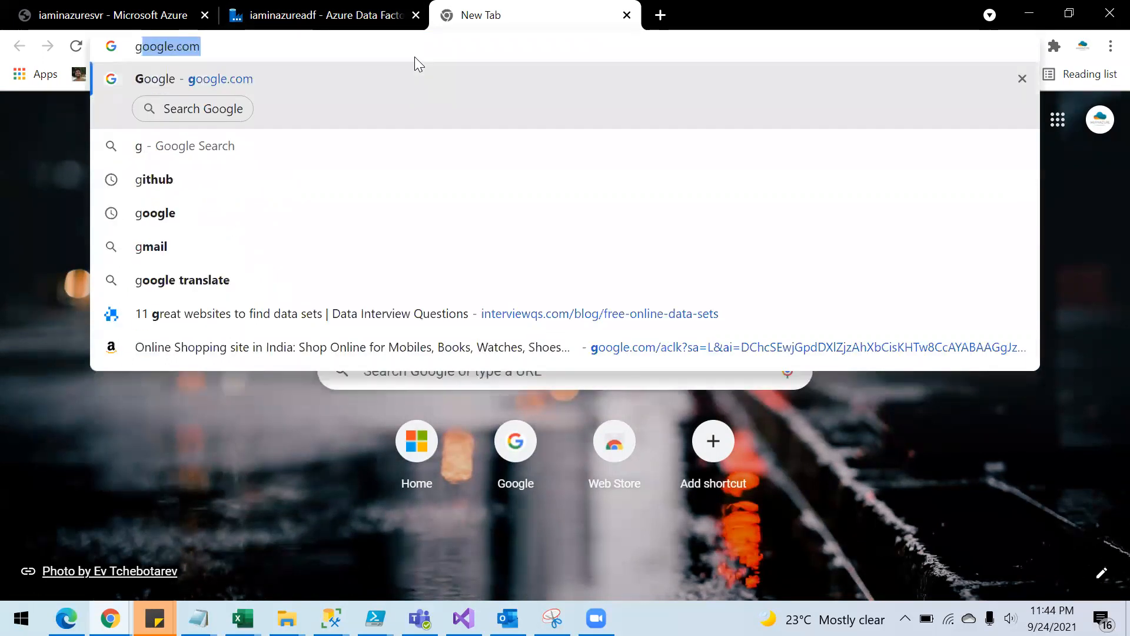
key("Return")
type("lo")
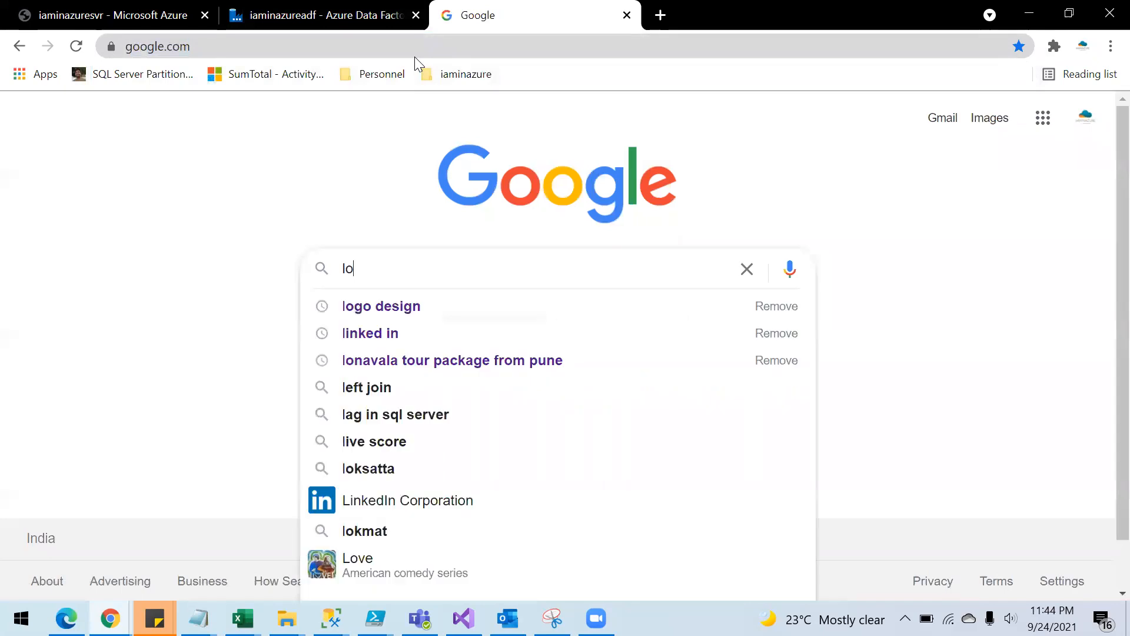
type("okup in ")
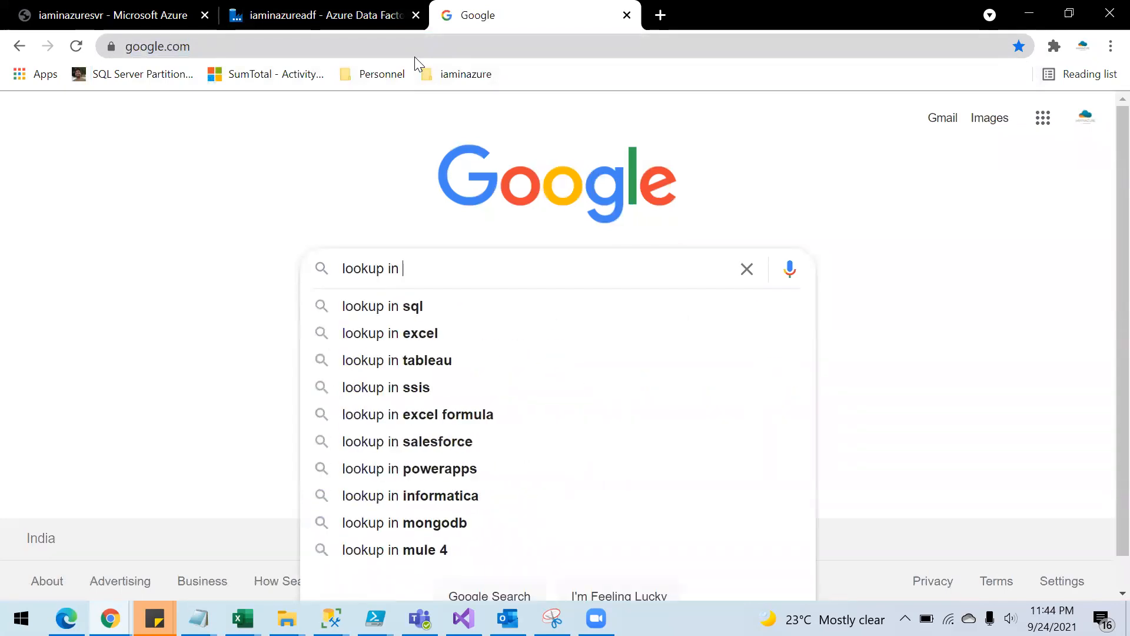
type("azure data factory")
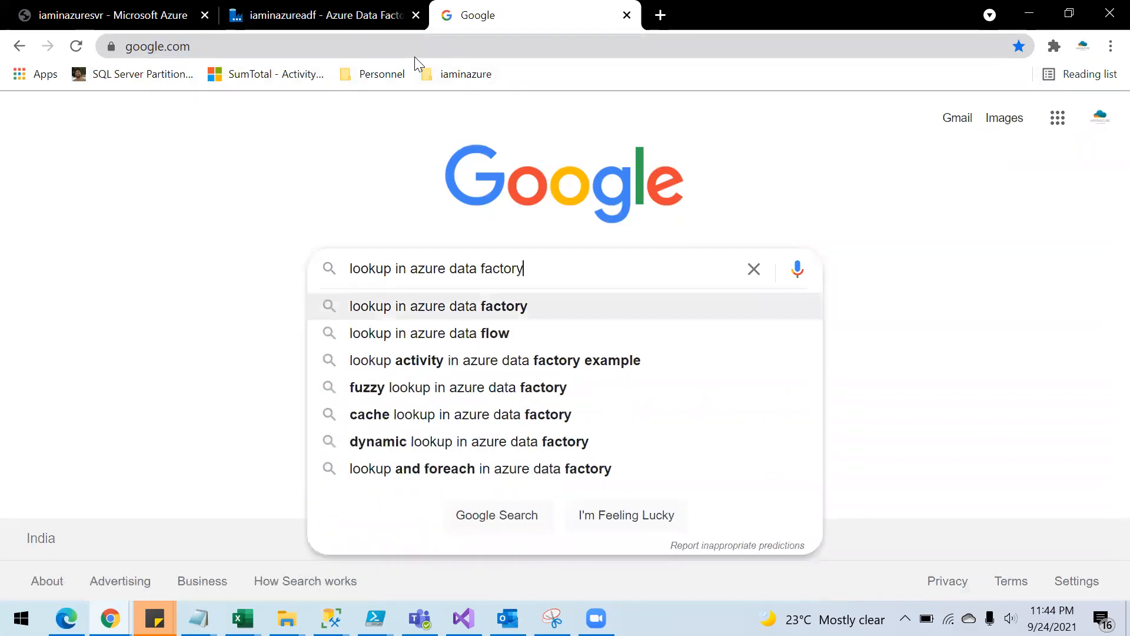
key("Return")
left_click(232, 287)
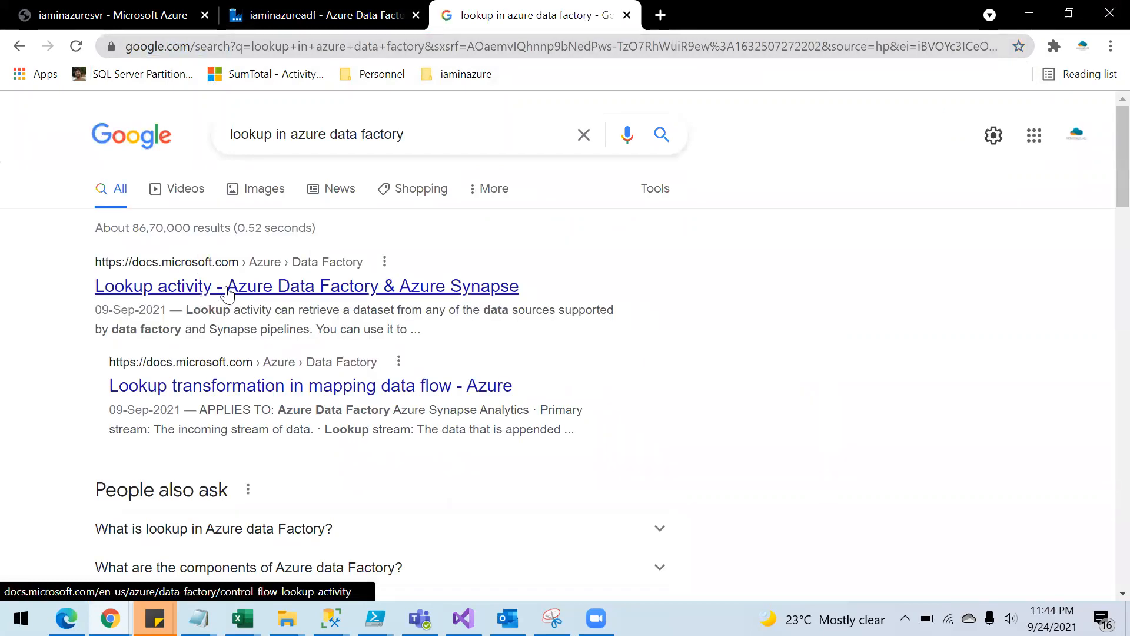
scroll(512, 433, "down", 1)
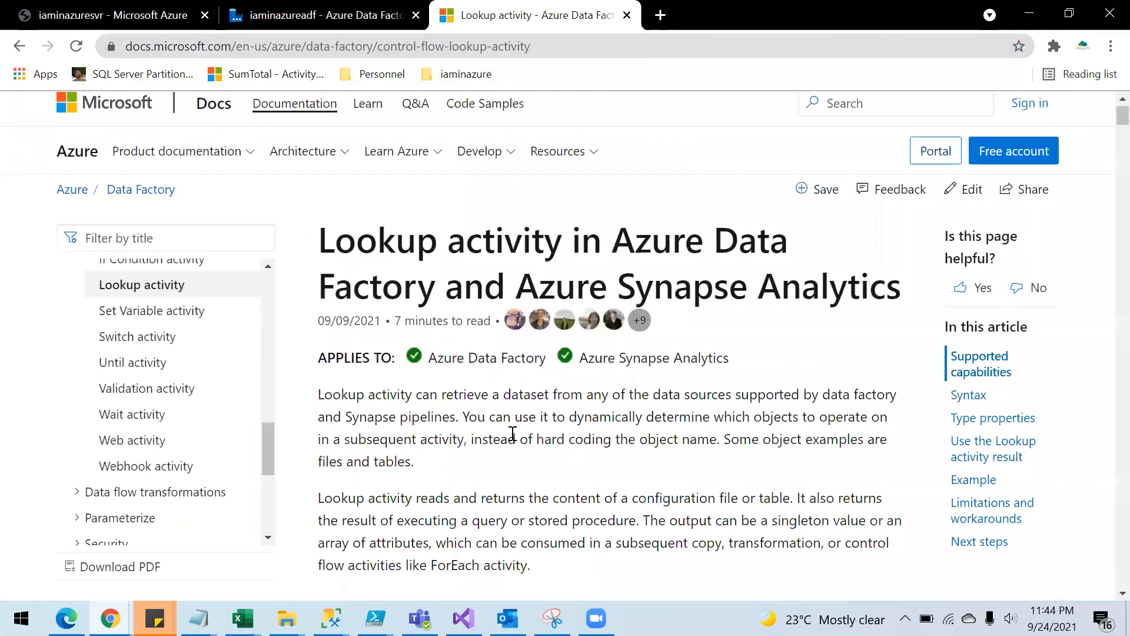
- Read the Lookup activity article's introduction and Supported capabilities notes on row limit, output size, timeout and result sets
left_click_drag(364, 324, 469, 346)
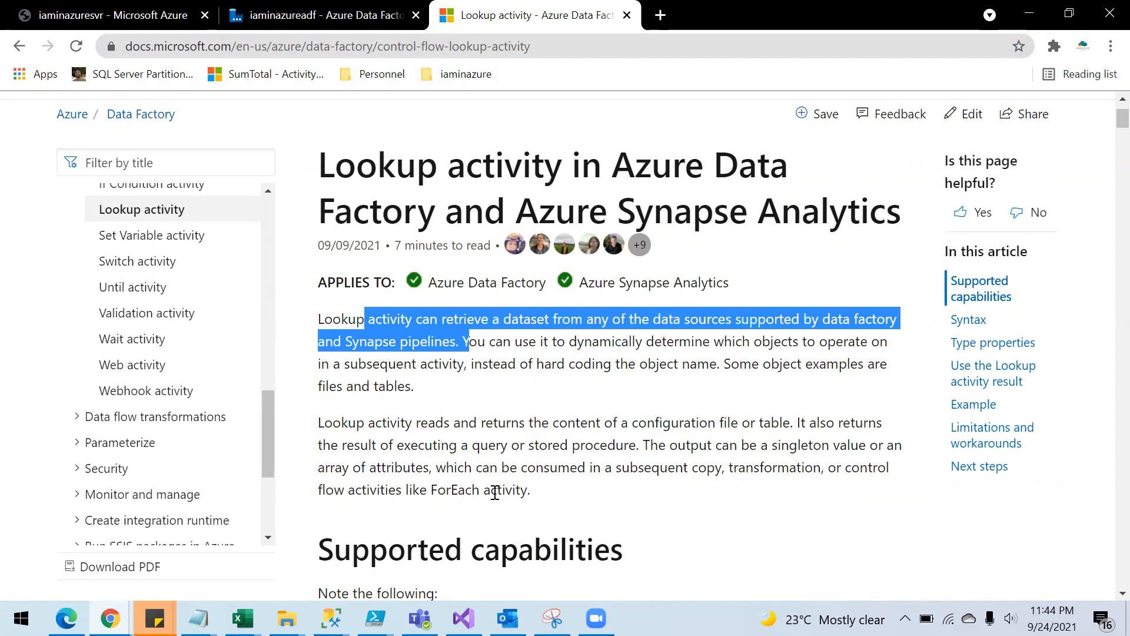
scroll(494, 493, "down", 3)
scroll(497, 492, "down", 2)
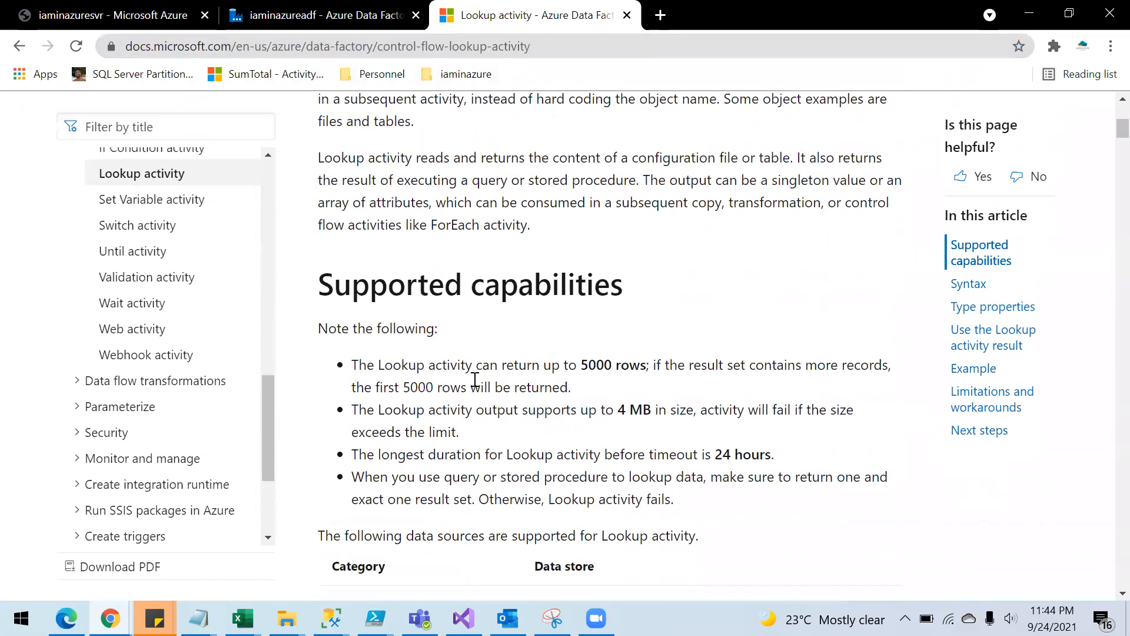
left_click_drag(476, 369, 661, 370)
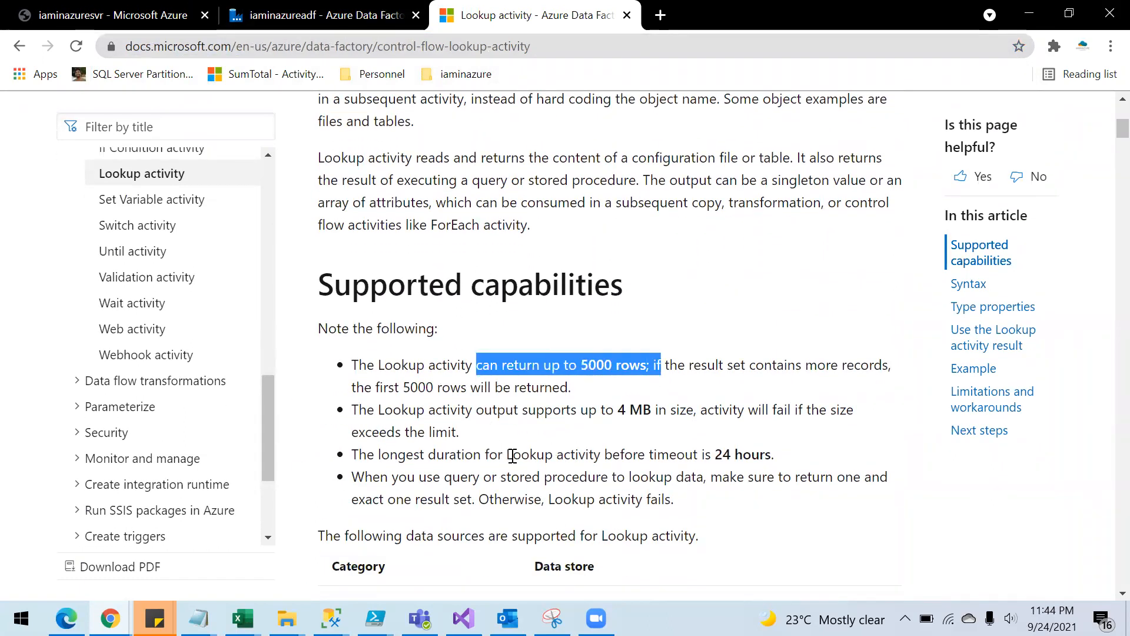
scroll(515, 462, "down", 2)
left_click_drag(390, 372, 704, 371)
scroll(650, 425, "down", 4)
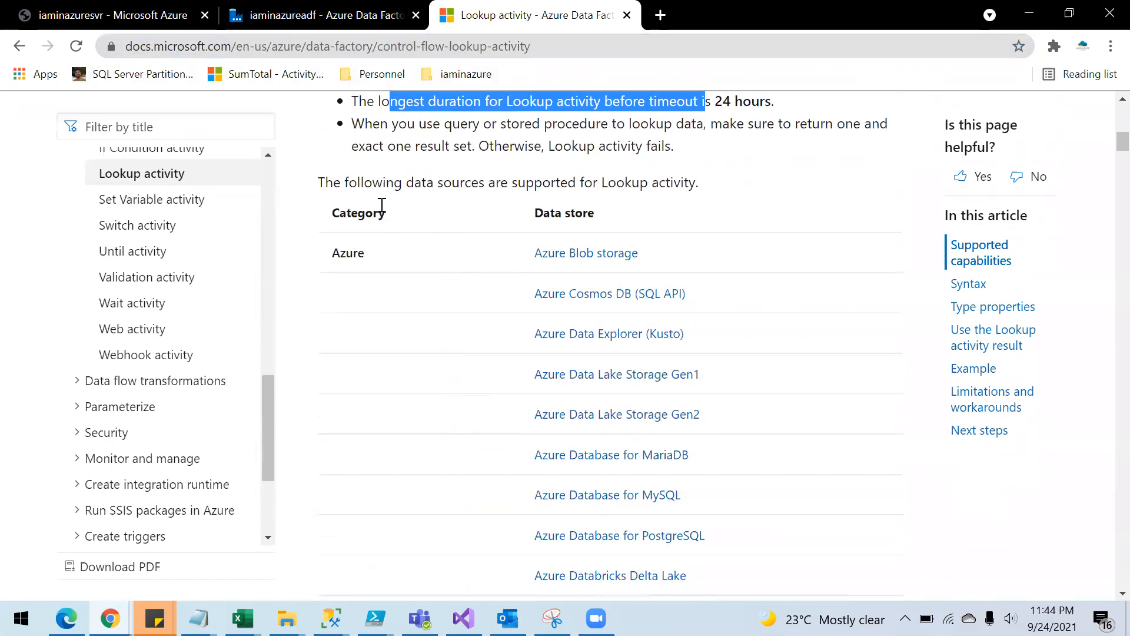
left_click_drag(372, 188, 666, 183)
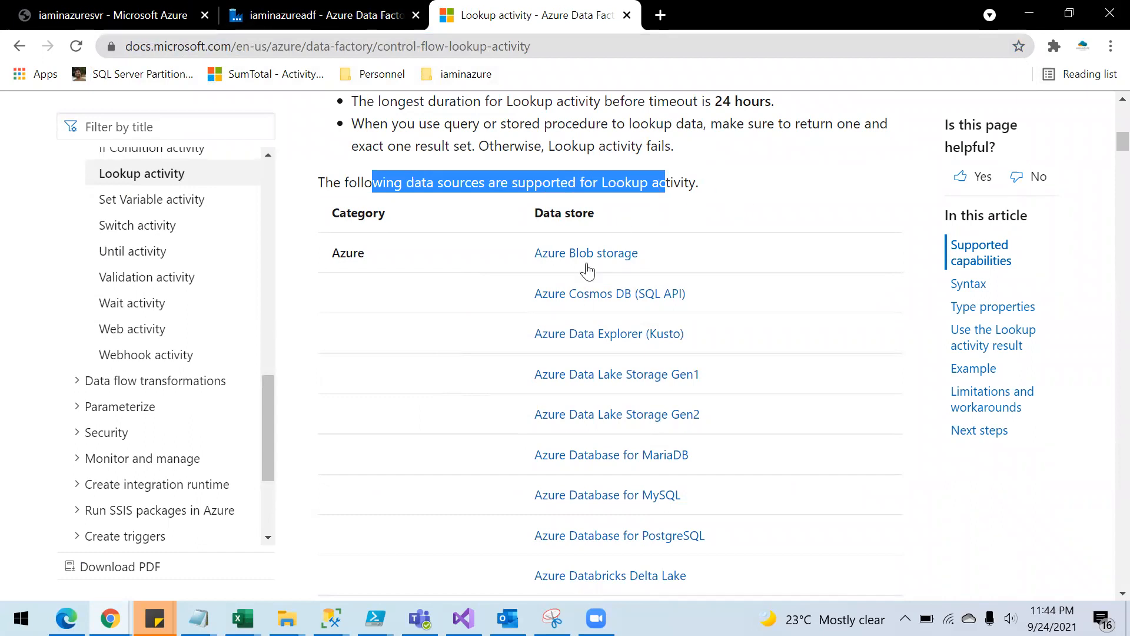
- Look through the data stores supported for the Lookup activity and read the note on Preview connectors
scroll(666, 465, "down", 7)
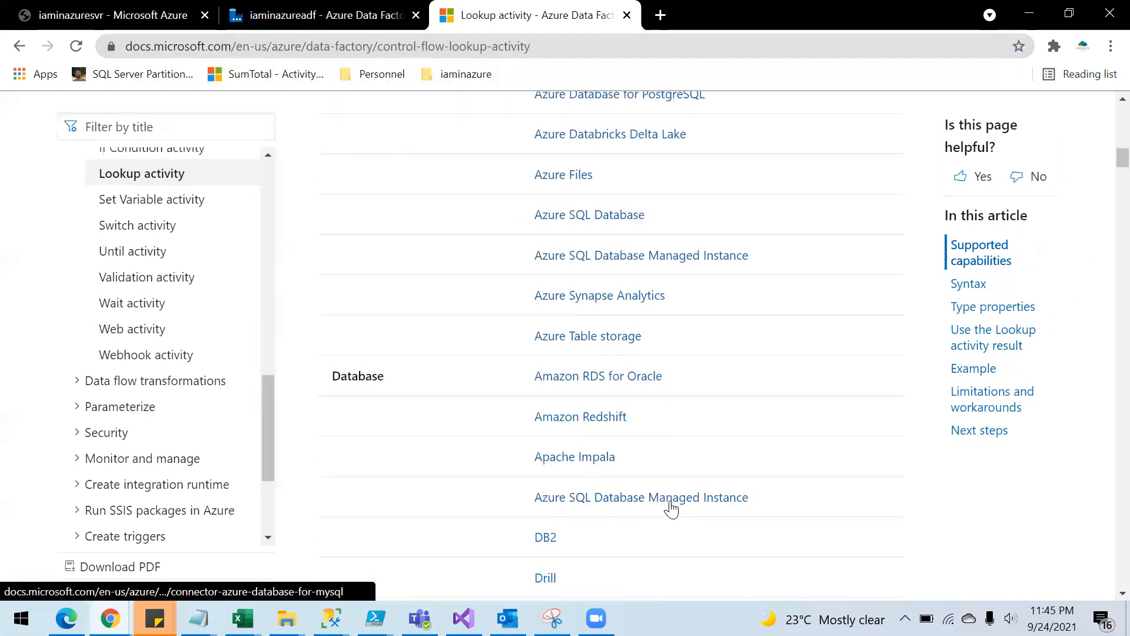
scroll(672, 509, "down", 20)
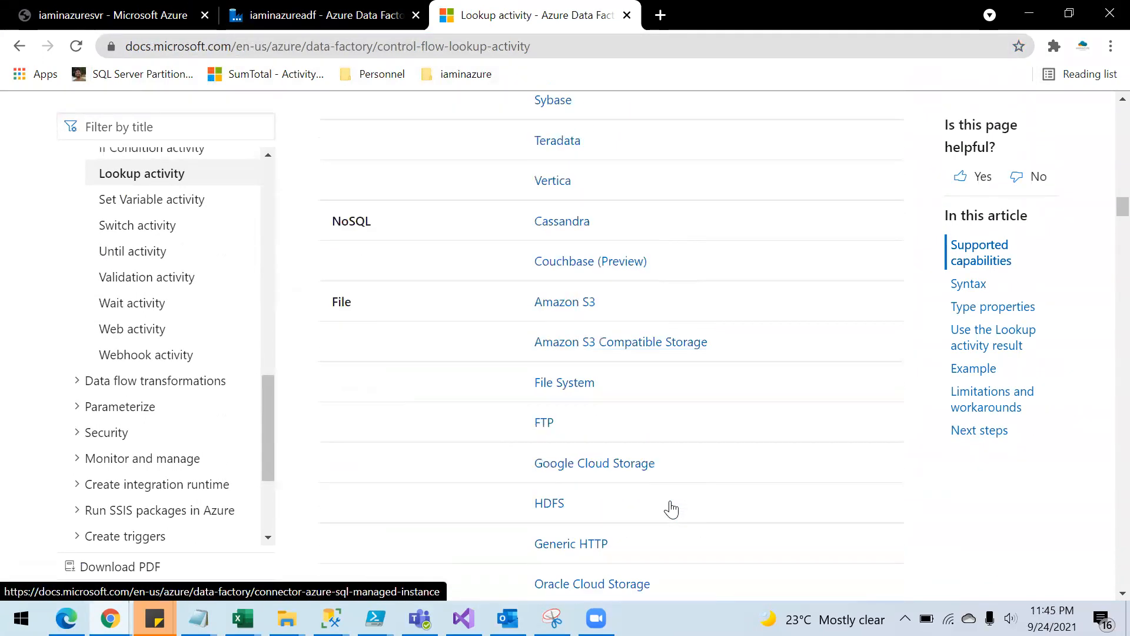
scroll(671, 503, "down", 20)
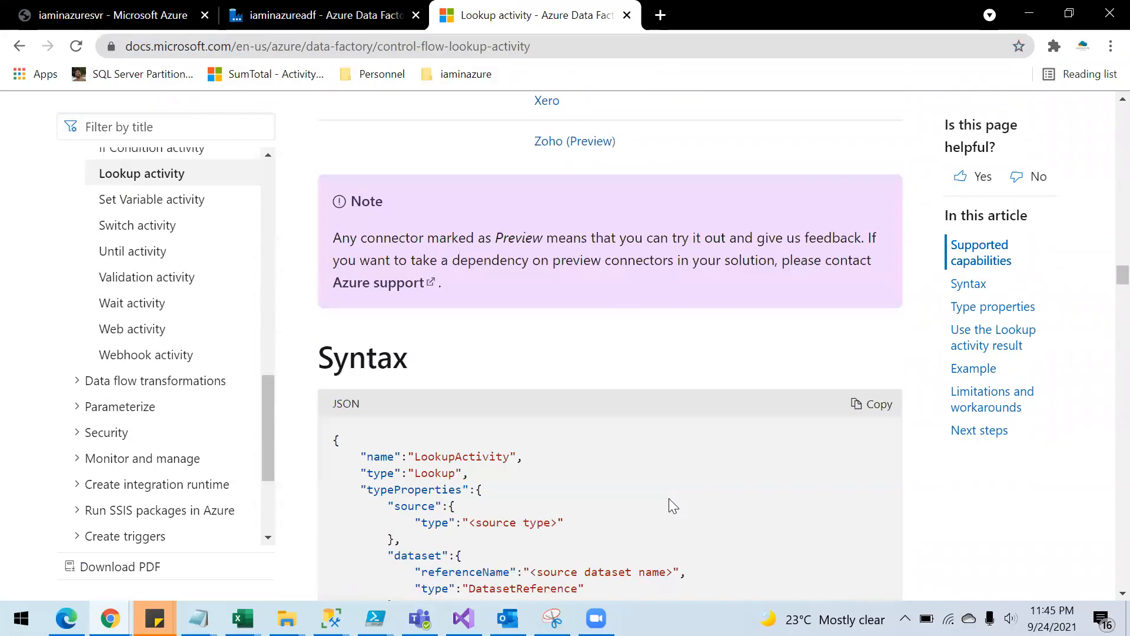
left_click_drag(475, 237, 712, 235)
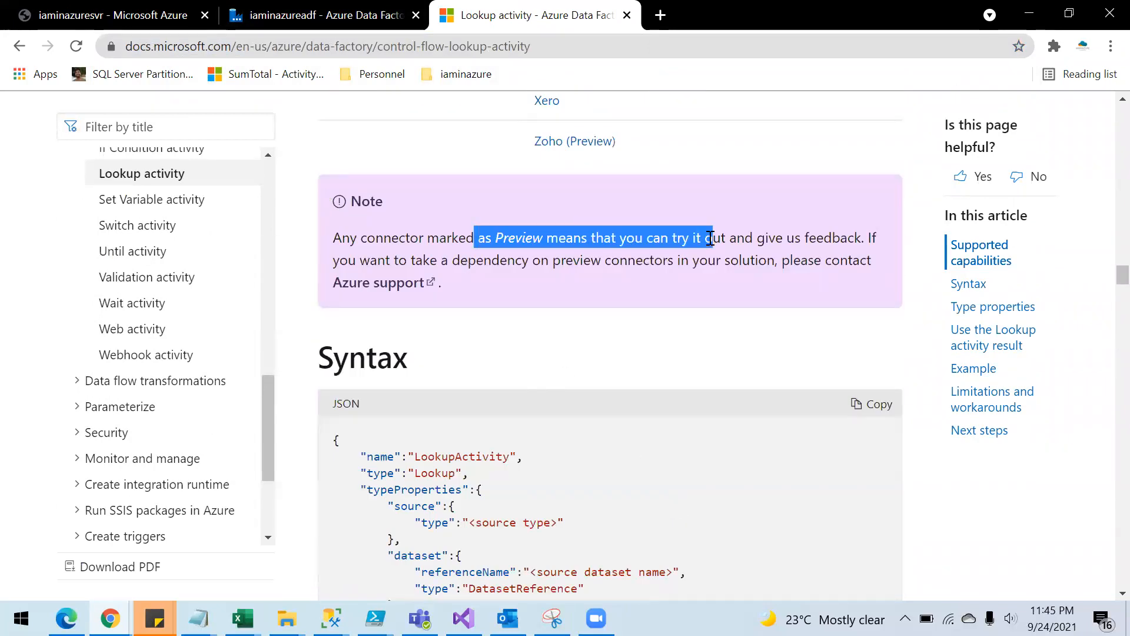
- Read the article's Syntax, Type properties and Use the Lookup activity result sections, focusing on the firstRowOnly setting
scroll(604, 392, "down", 5)
scroll(600, 391, "down", 6)
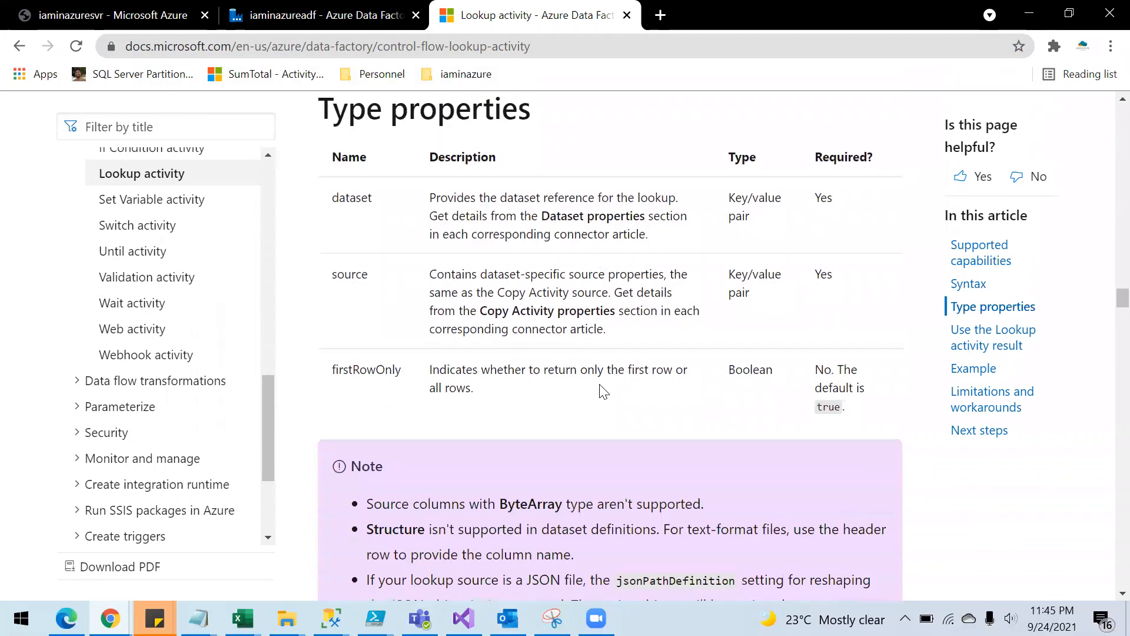
scroll(571, 410, "down", 4)
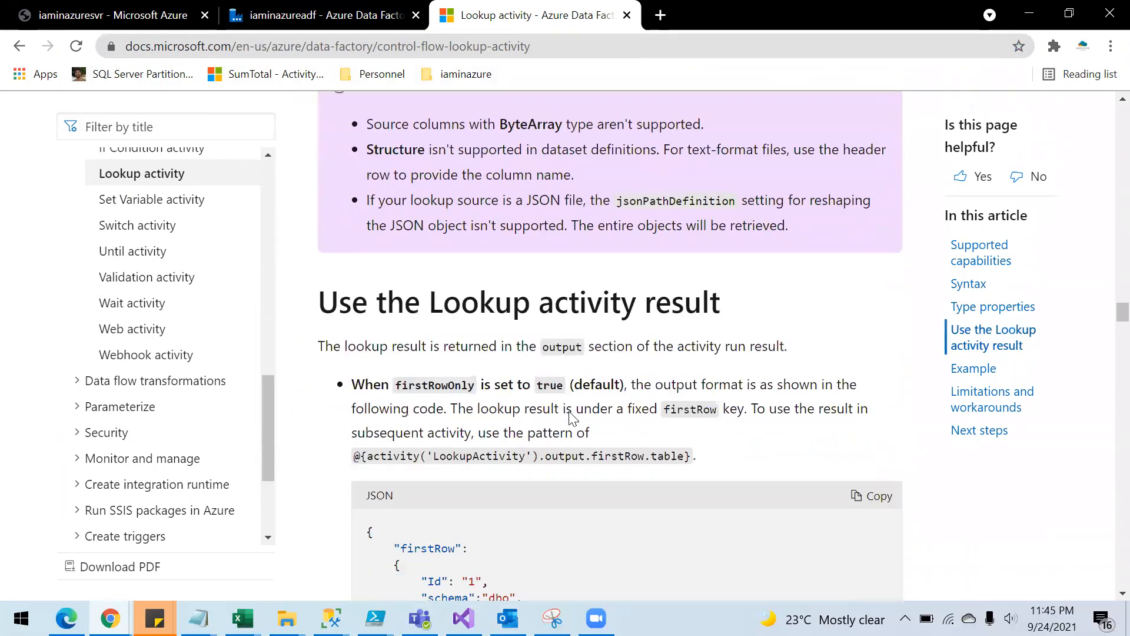
left_click_drag(350, 287, 765, 279)
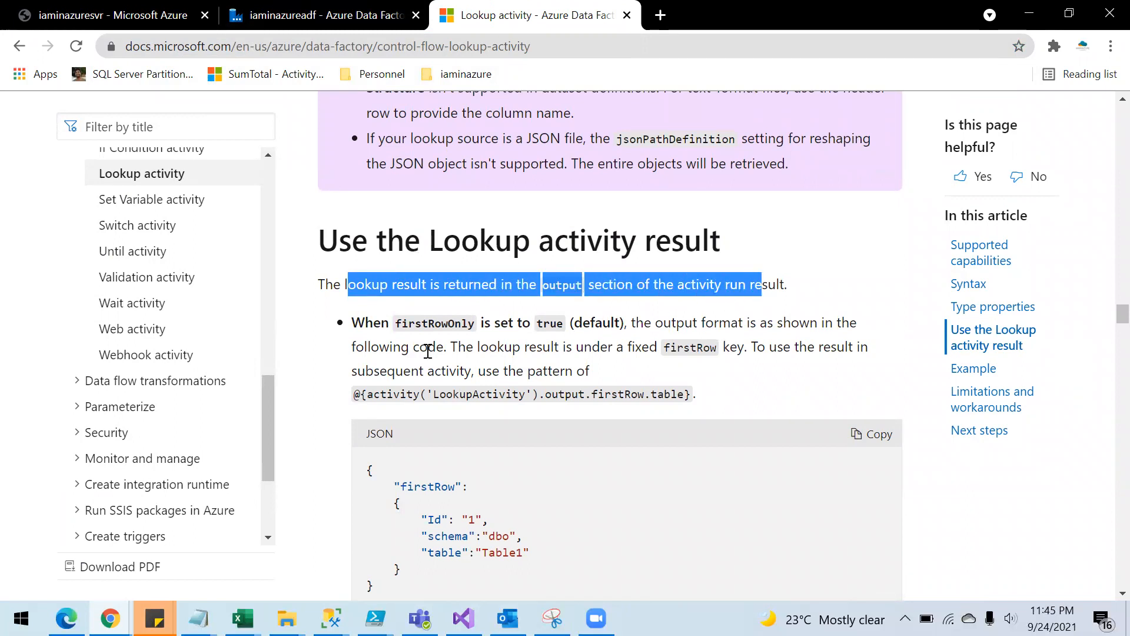
scroll(412, 358, "down", 5)
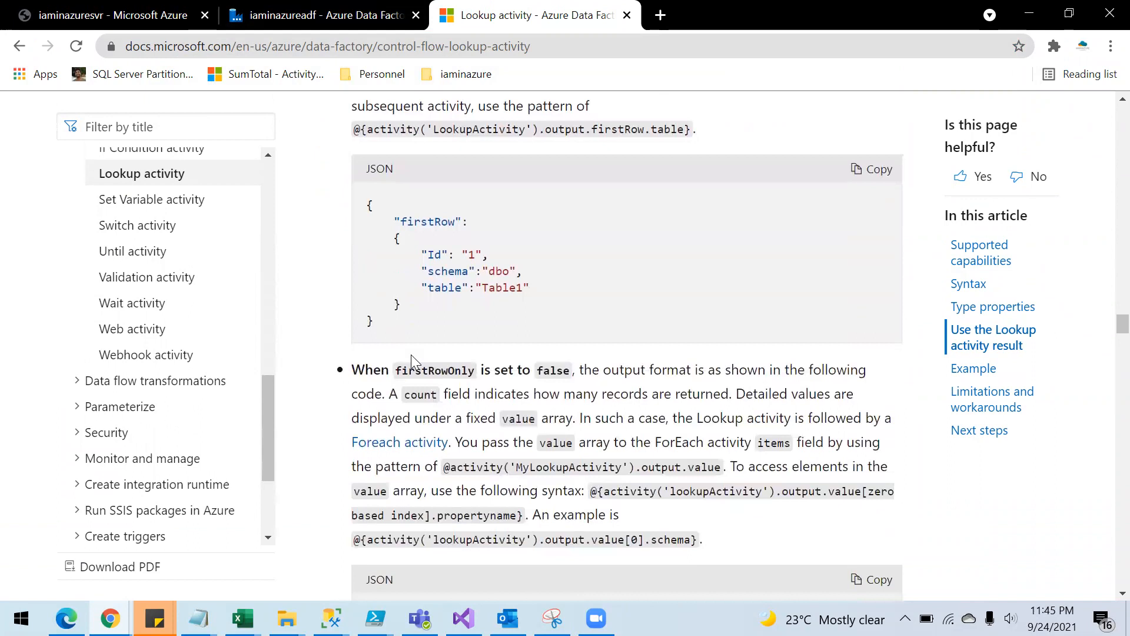
scroll(473, 410, "down", 2)
left_click_drag(409, 282, 407, 325)
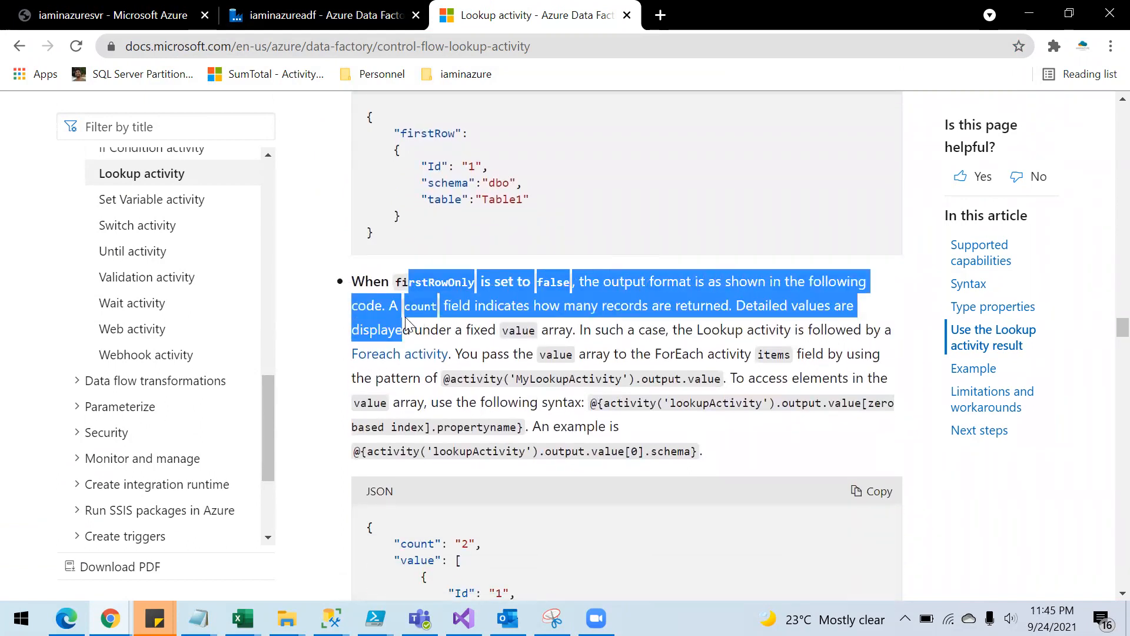
scroll(541, 377, "down", 3)
scroll(539, 374, "up", 3)
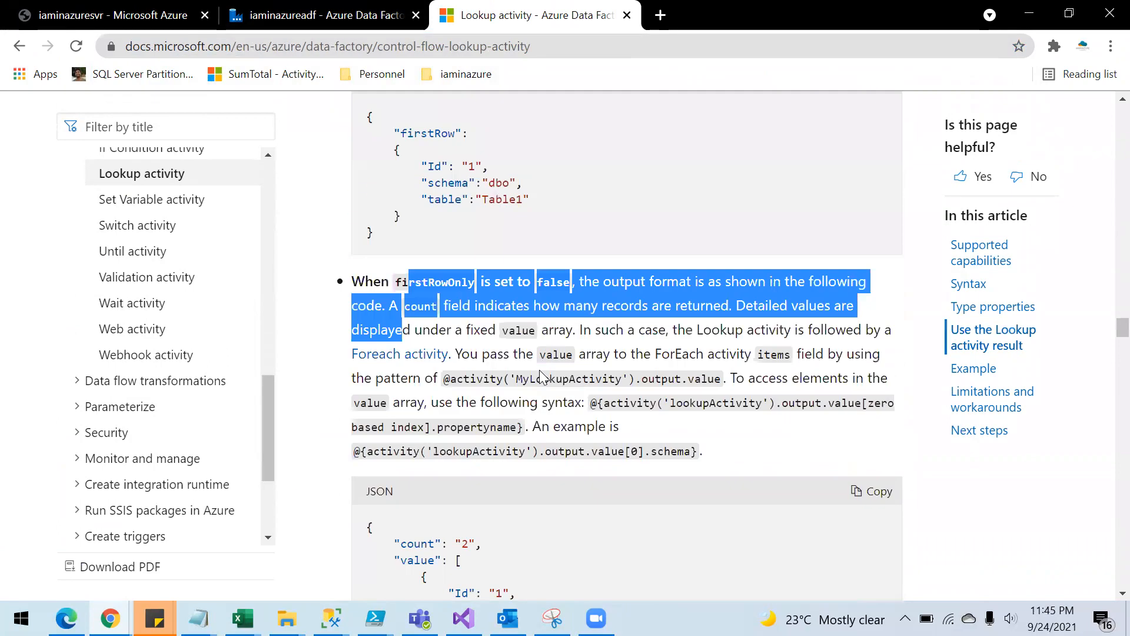
left_click(481, 348)
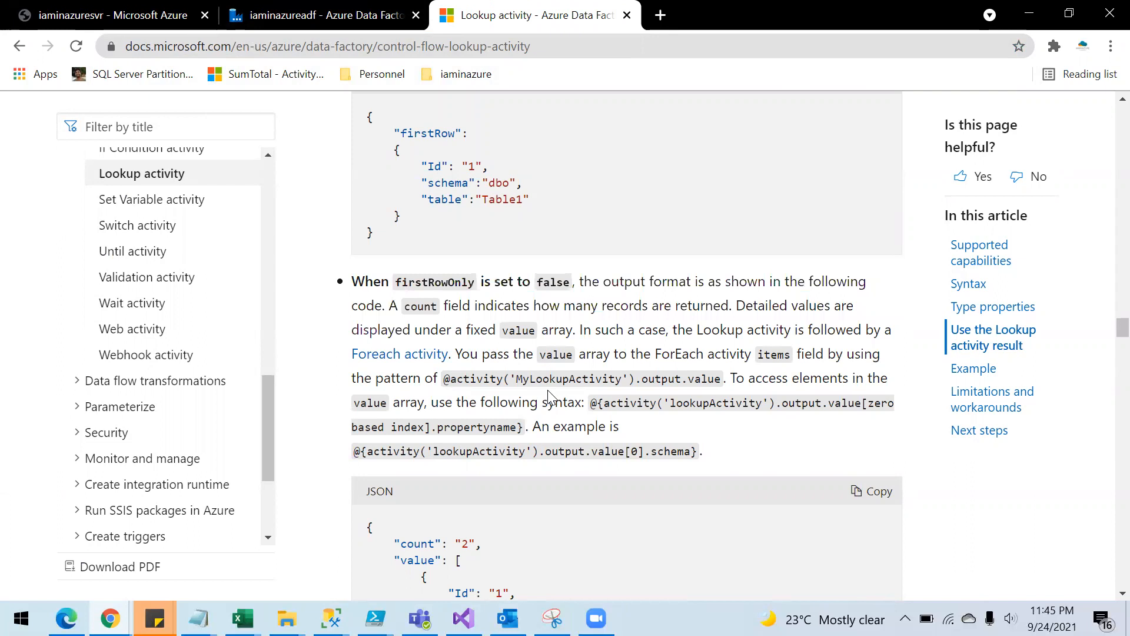
- Skim the article's Example section and read the Limitations and workarounds section
scroll(548, 391, "down", 9)
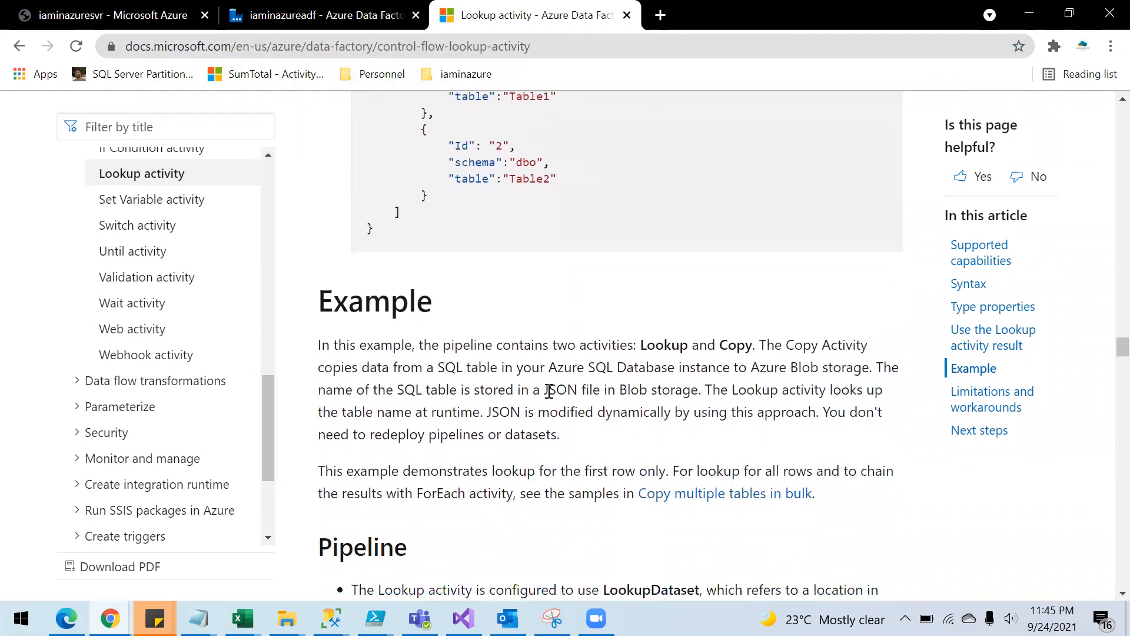
scroll(549, 391, "down", 6)
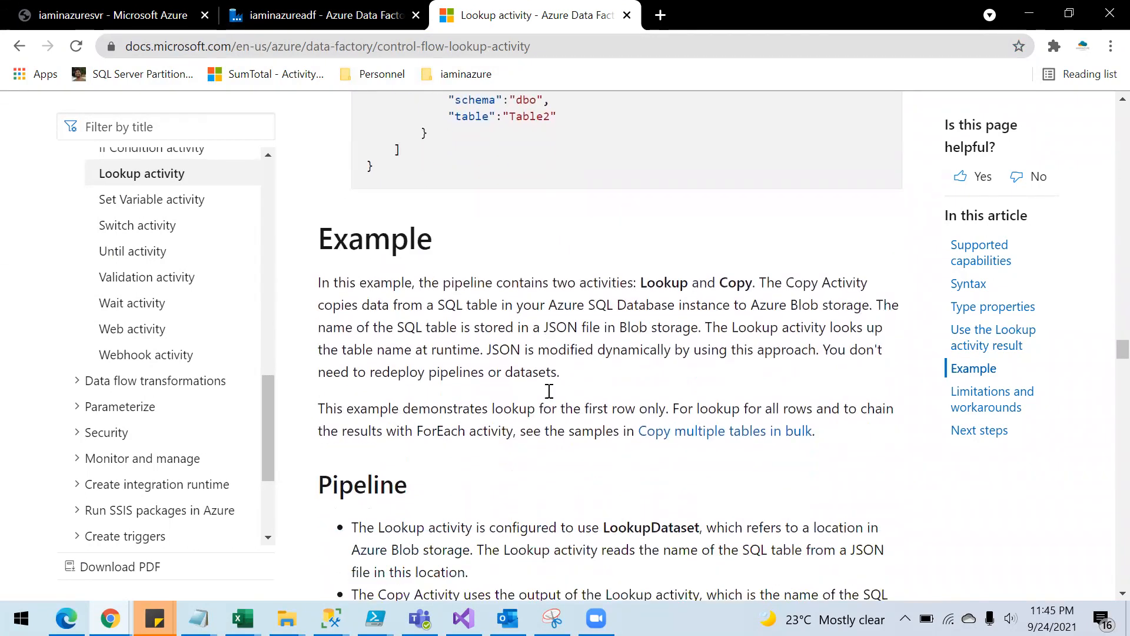
scroll(549, 391, "down", 4)
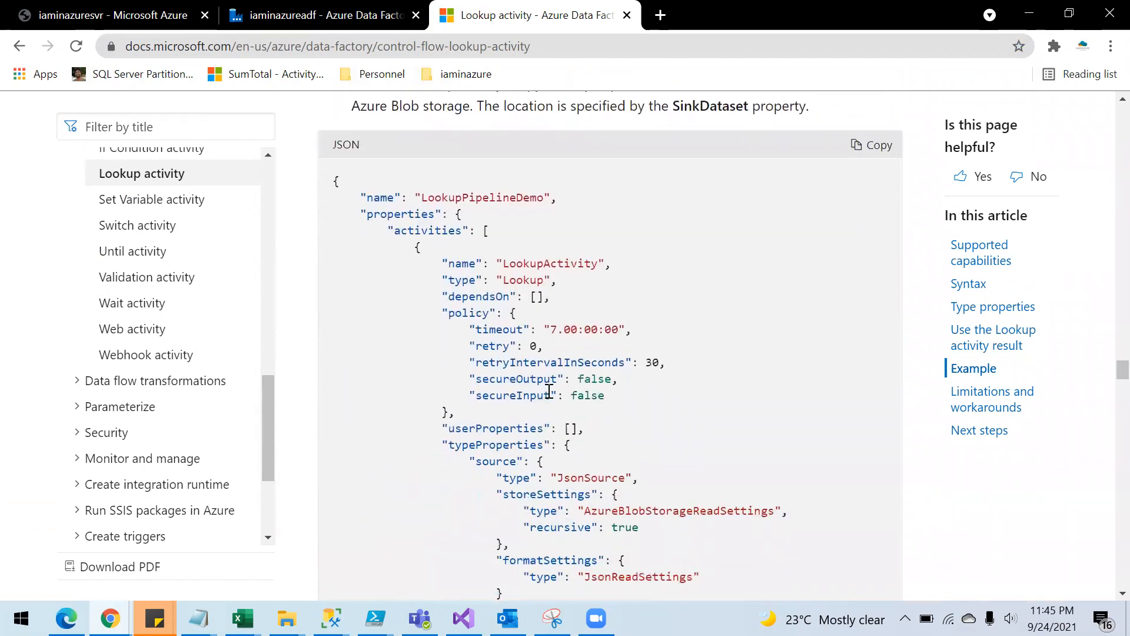
scroll(549, 391, "down", 20)
scroll(549, 391, "down", 11)
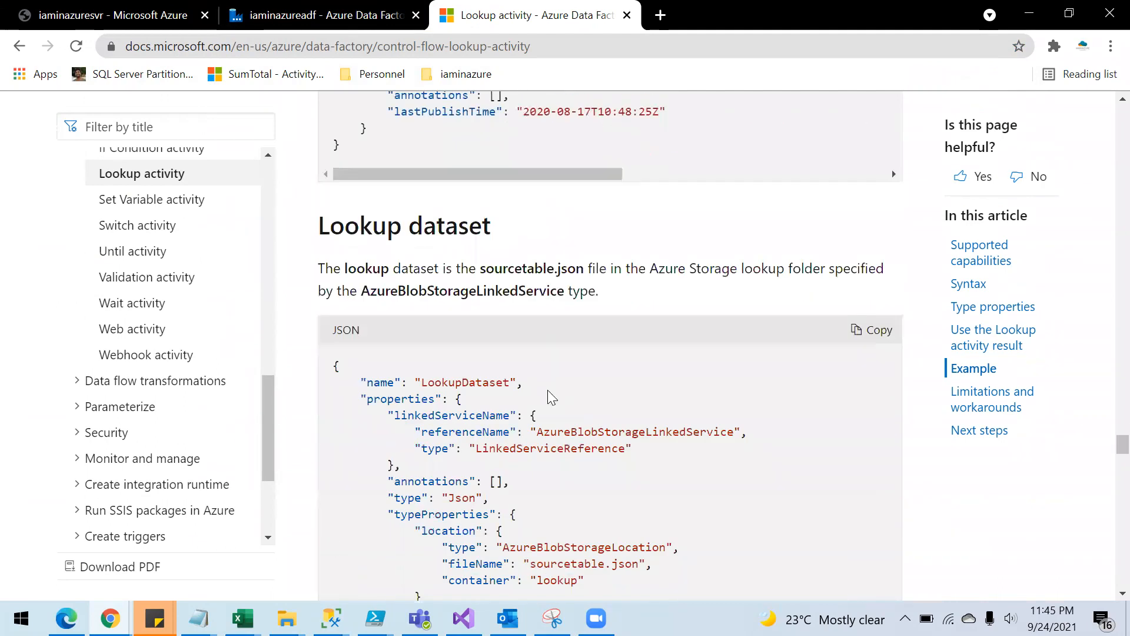
scroll(552, 398, "down", 20)
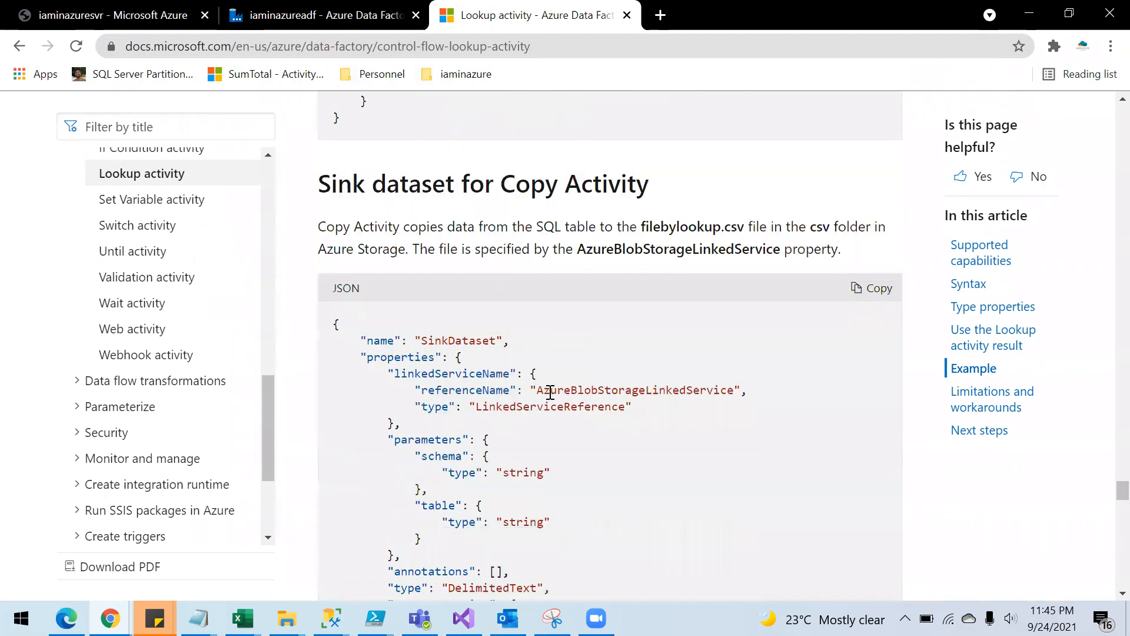
scroll(551, 392, "down", 8)
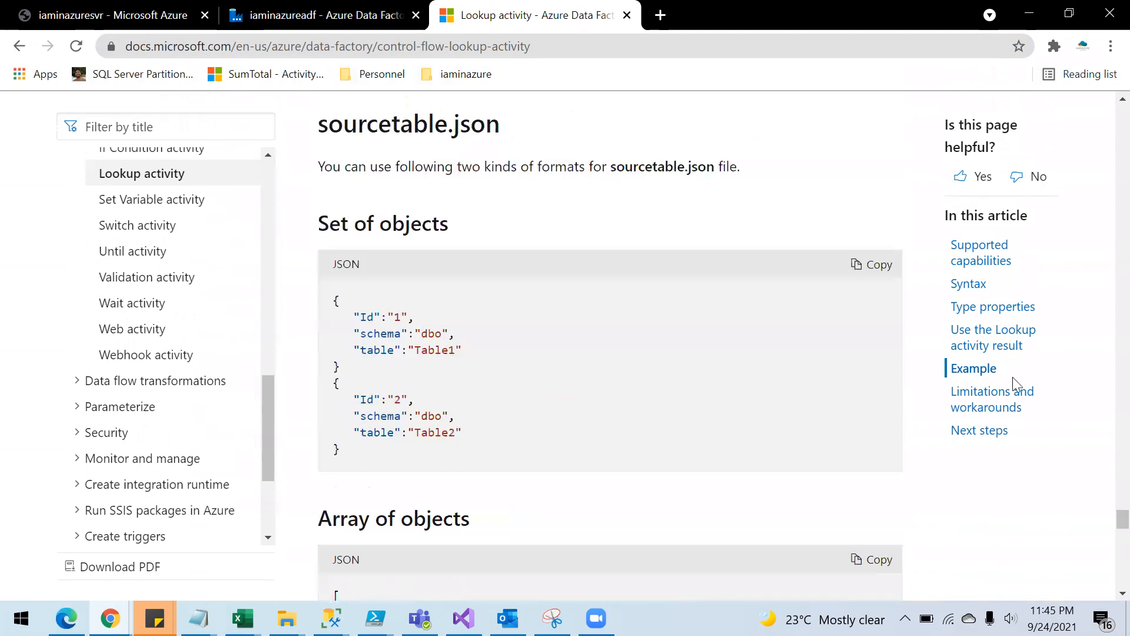
left_click(998, 407)
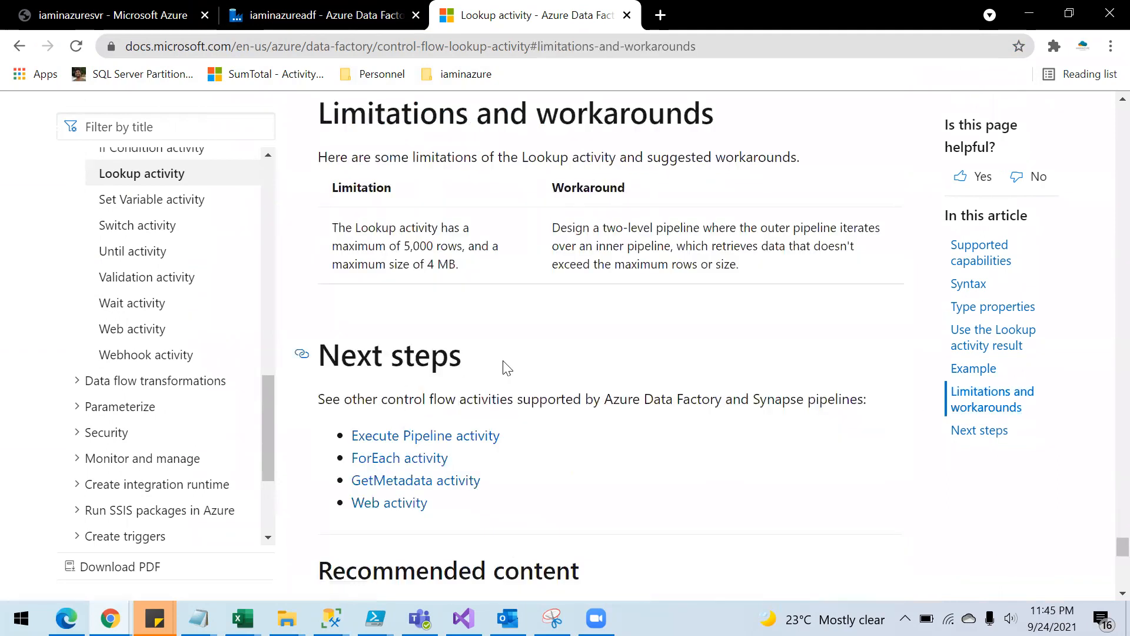
scroll(507, 367, "up", 2)
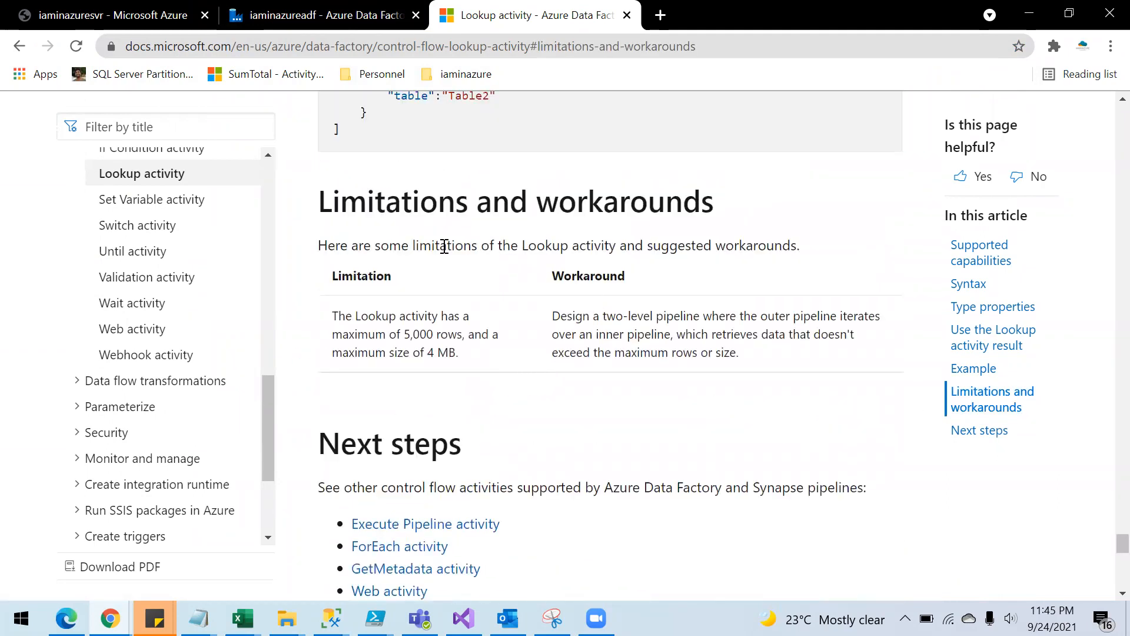
- Return to the data factory's pipeline editor and review the Lookup1 activity settings, including First row only
left_click(305, 17)
left_click(24, 219)
left_click(9, 228)
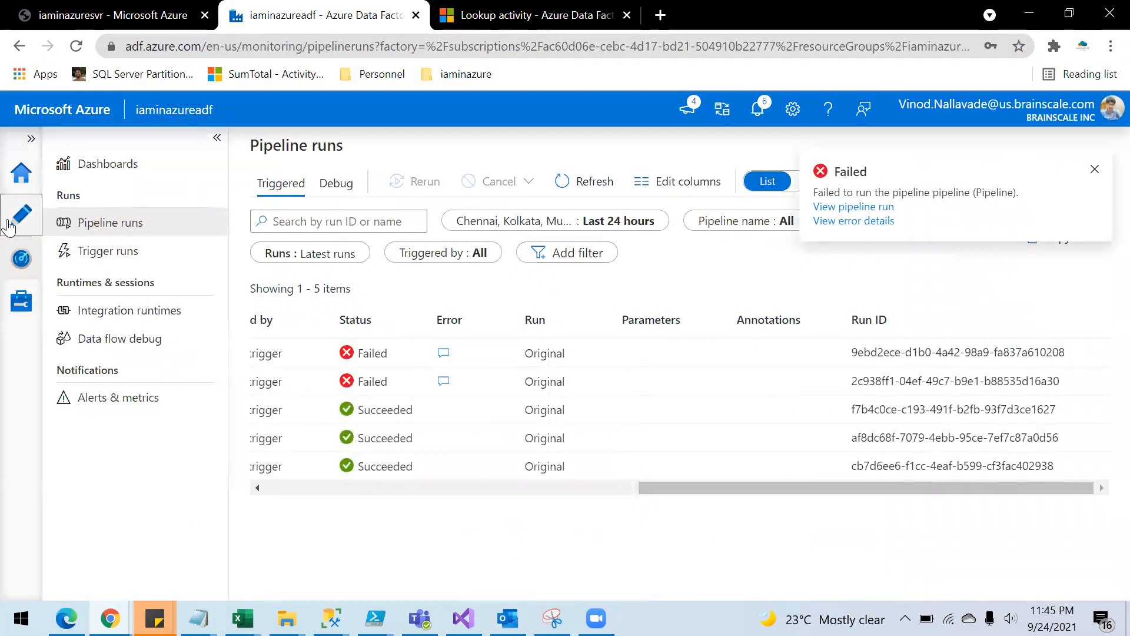
scroll(769, 522, "down", 2)
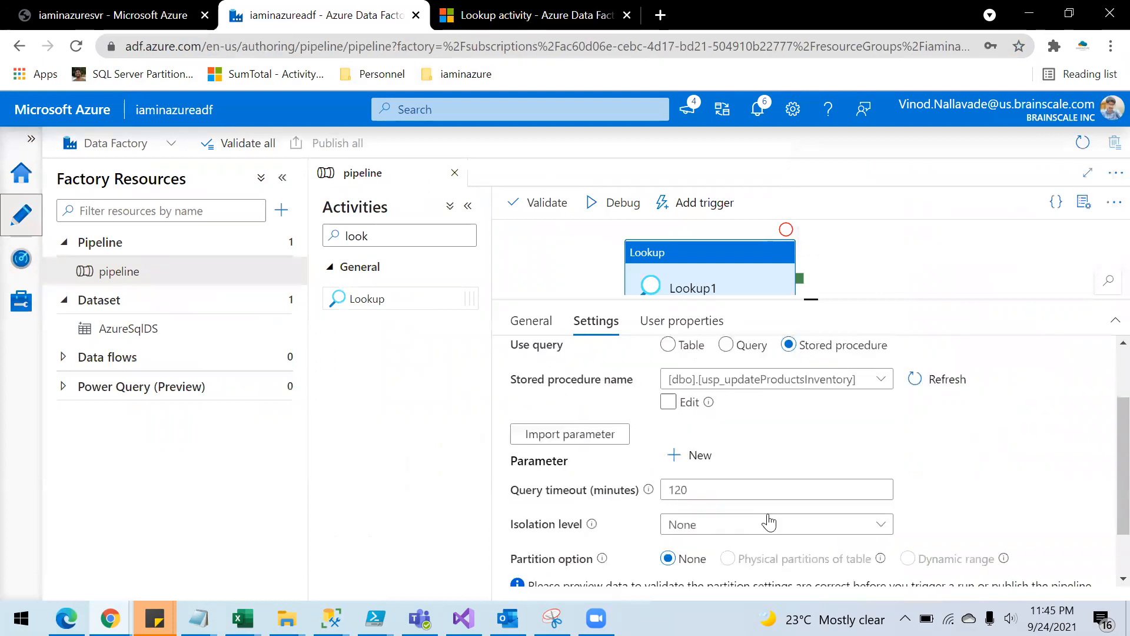
scroll(768, 521, "down", 1)
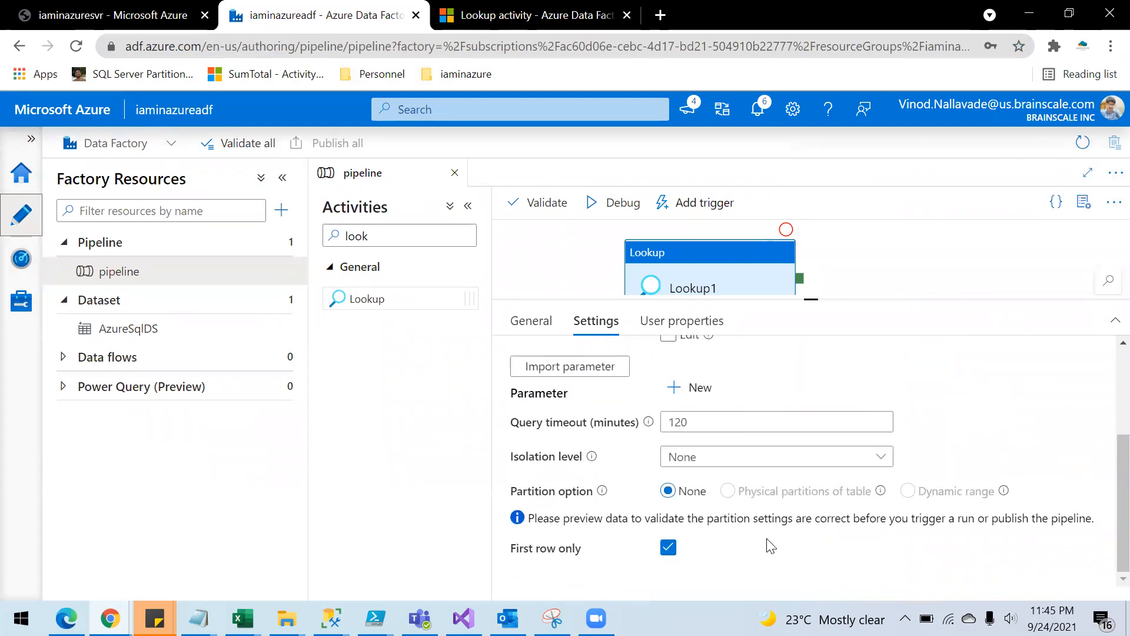
scroll(772, 546, "up", 3)
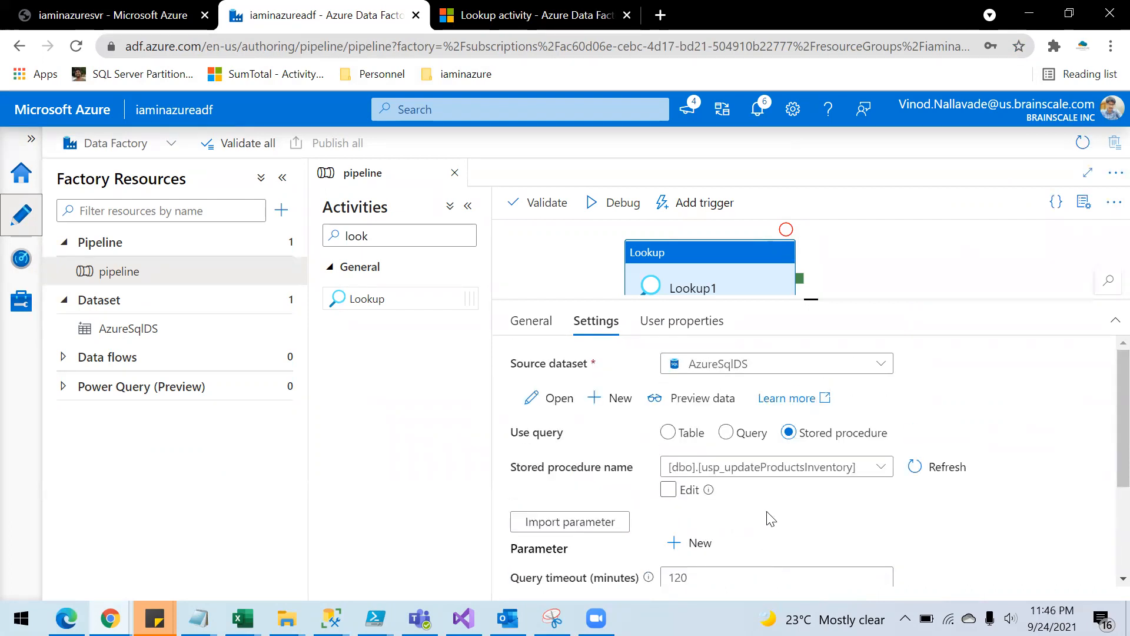
- Refresh Lookup1's stored procedure list and recheck its query, parameter, isolation level and partition settings
left_click(933, 466)
scroll(741, 502, "down", 3)
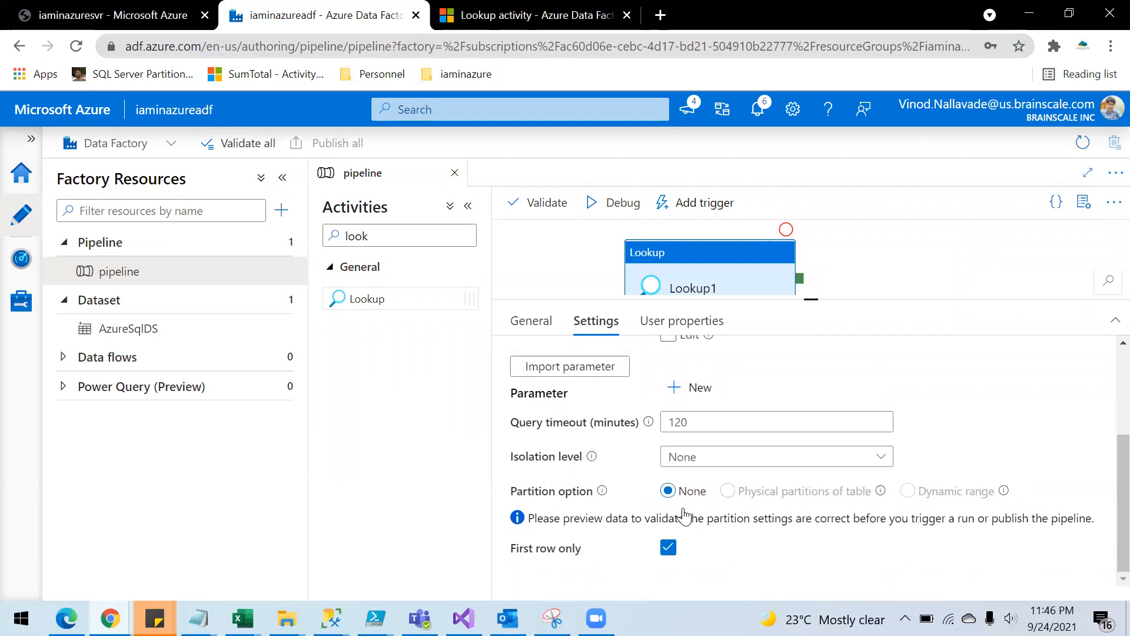
scroll(791, 485, "up", 1)
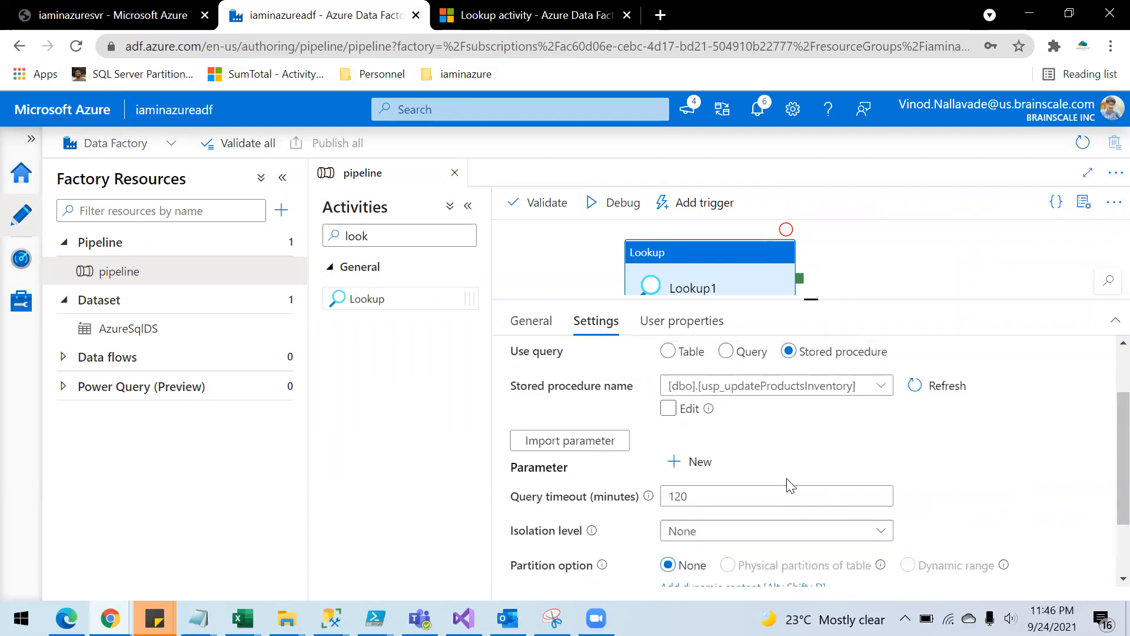
scroll(791, 486, "up", 1)
scroll(791, 488, "down", 1)
scroll(791, 488, "up", 1)
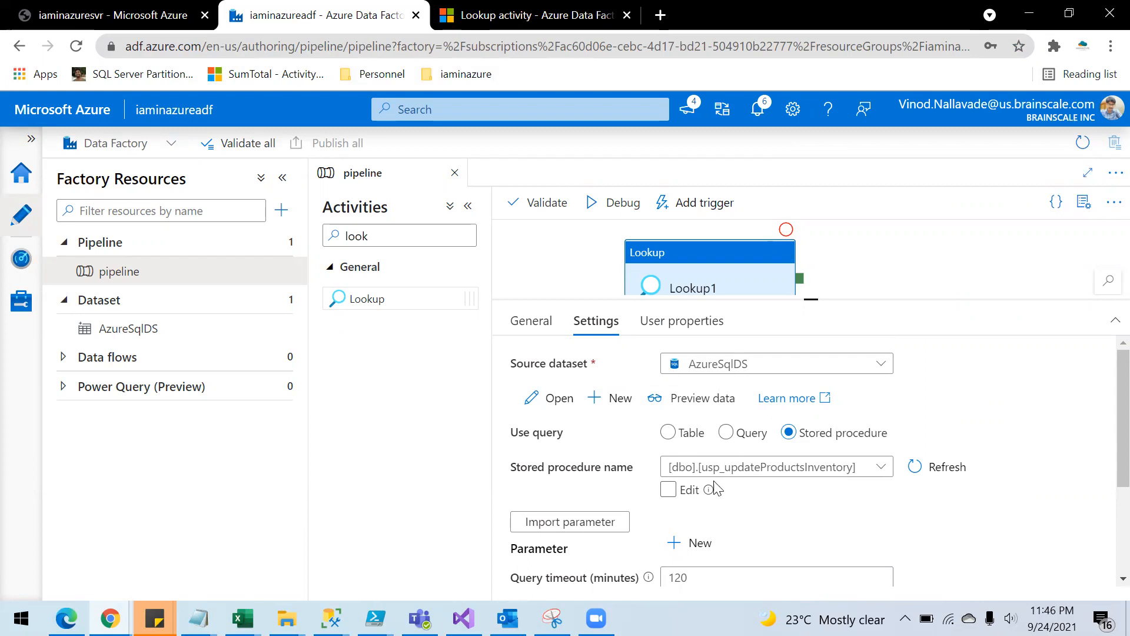
scroll(627, 515, "down", 2)
scroll(627, 516, "down", 1)
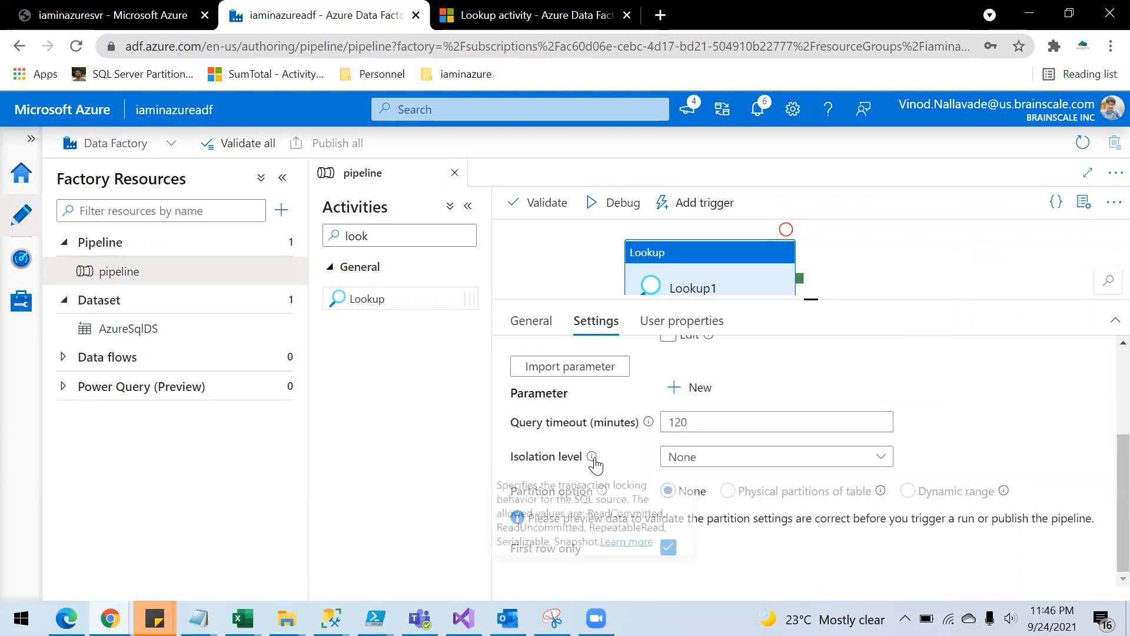
- Check Lookup1's user properties and return to its stored procedure settings
left_click(683, 325)
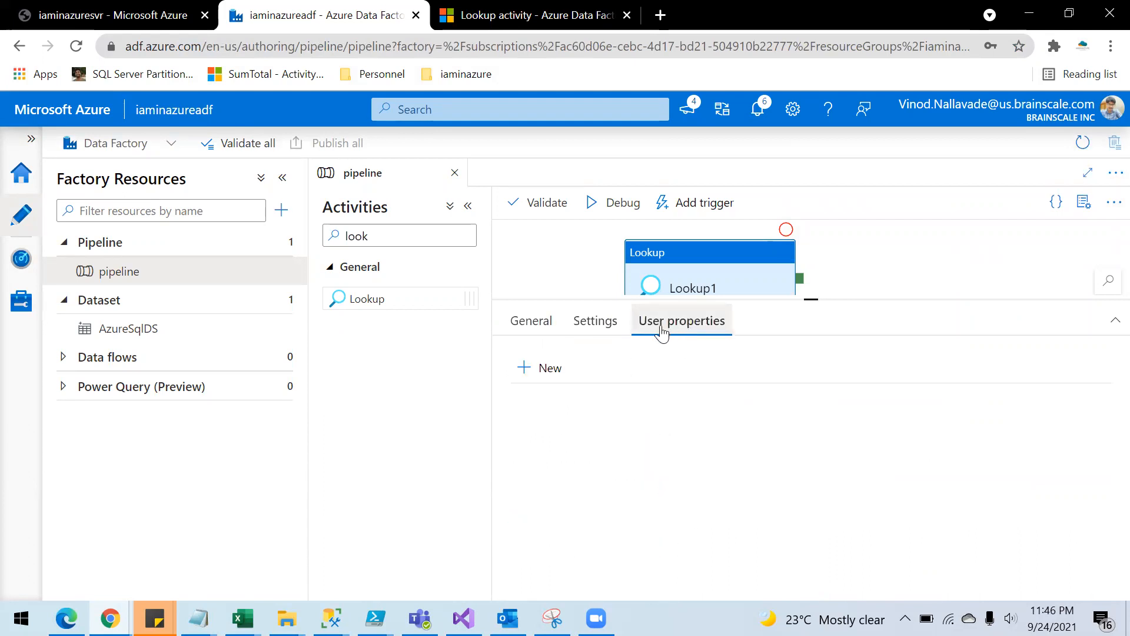
left_click(587, 323)
scroll(624, 466, "down", 2)
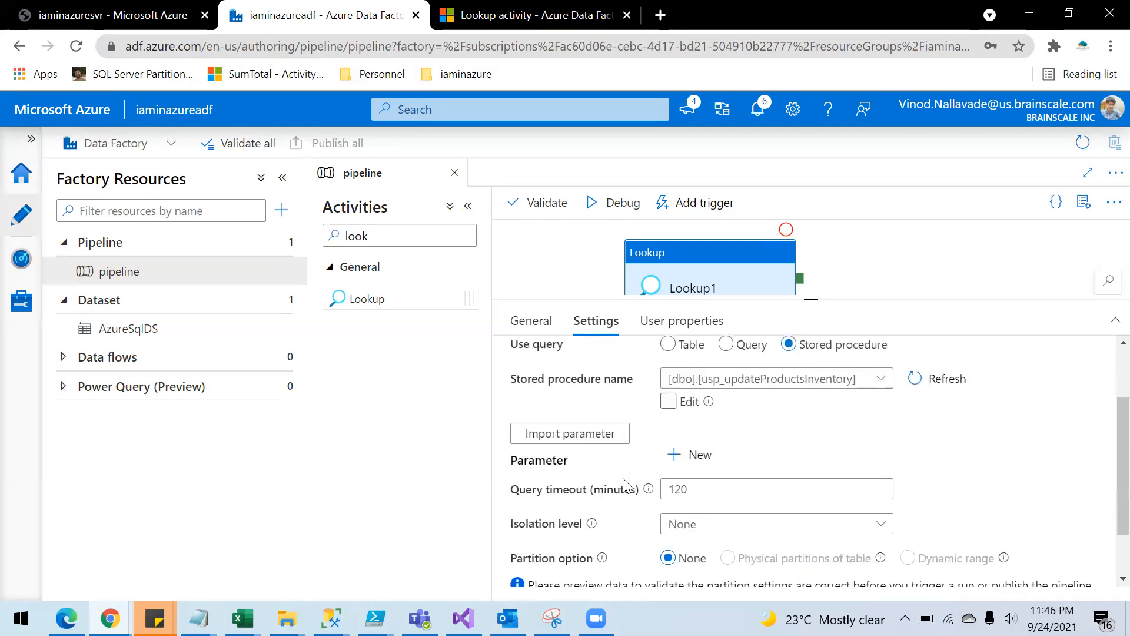
scroll(625, 486, "up", 3)
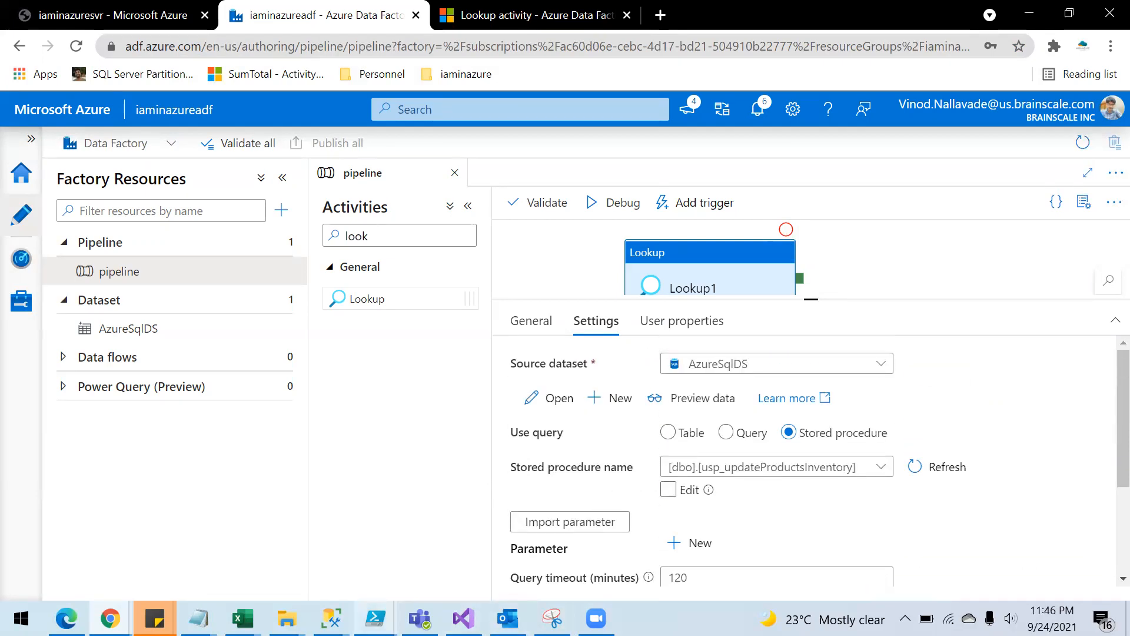
- Switch to SQL Server Management Studio and list the stored procedures and tables of the iaminazuretestdb database
mouse_move(330, 618)
left_click(227, 542)
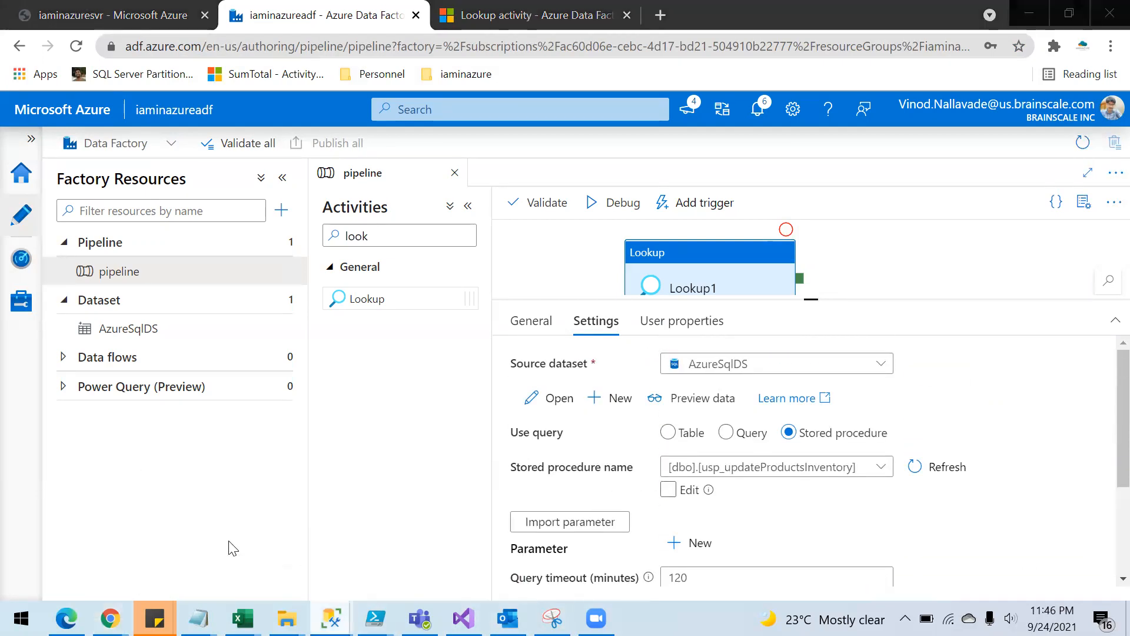
left_click(15, 144)
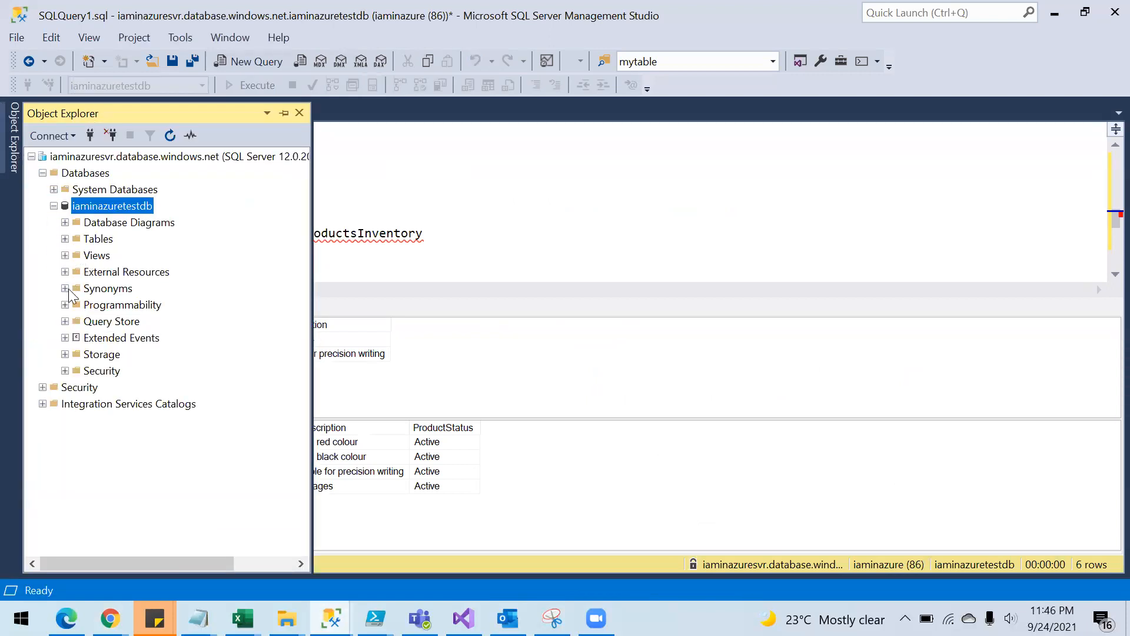
left_click(65, 305)
left_click(76, 320)
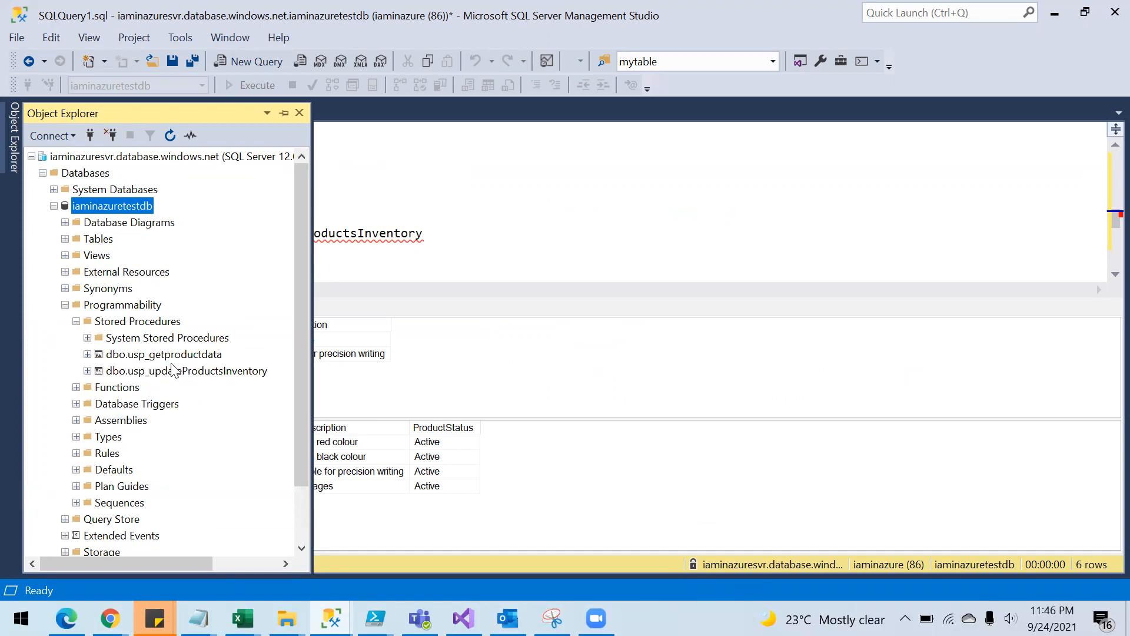
left_click(68, 238)
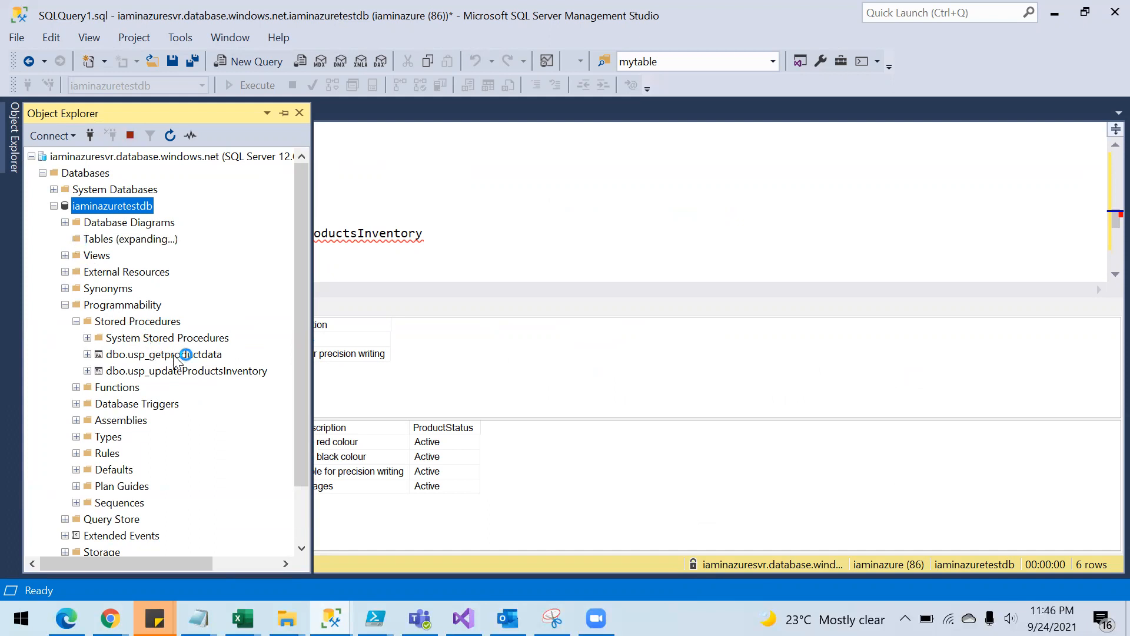
- Try running [dbo].[usp_getproductdata] without arguments from the query script, and remove the inserted call
left_click_drag(175, 356, 605, 184)
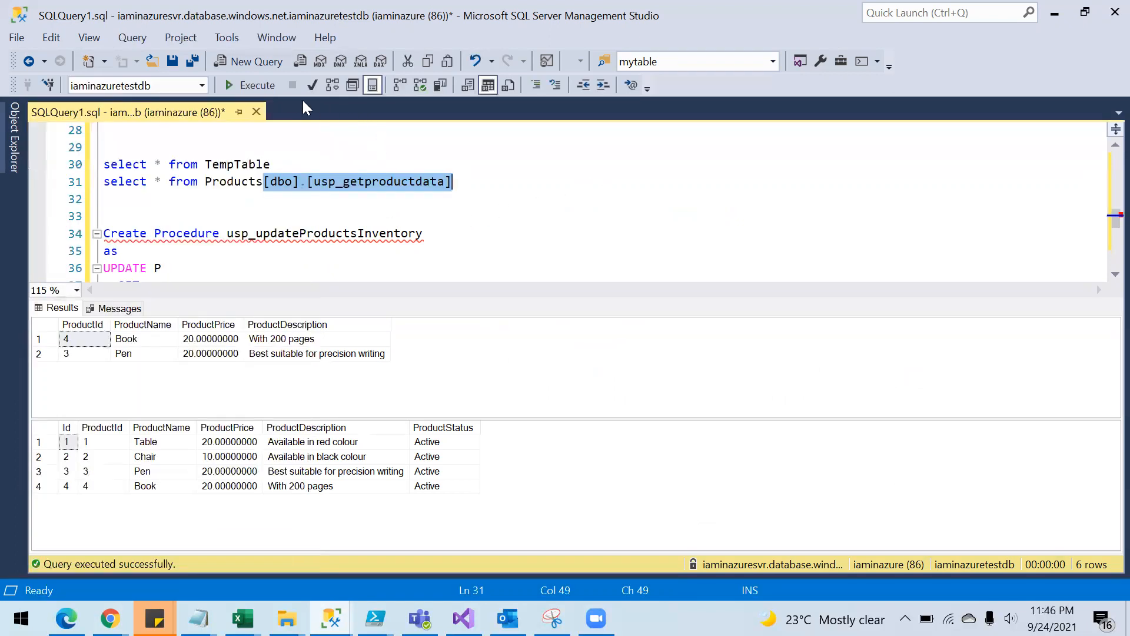
left_click(257, 88)
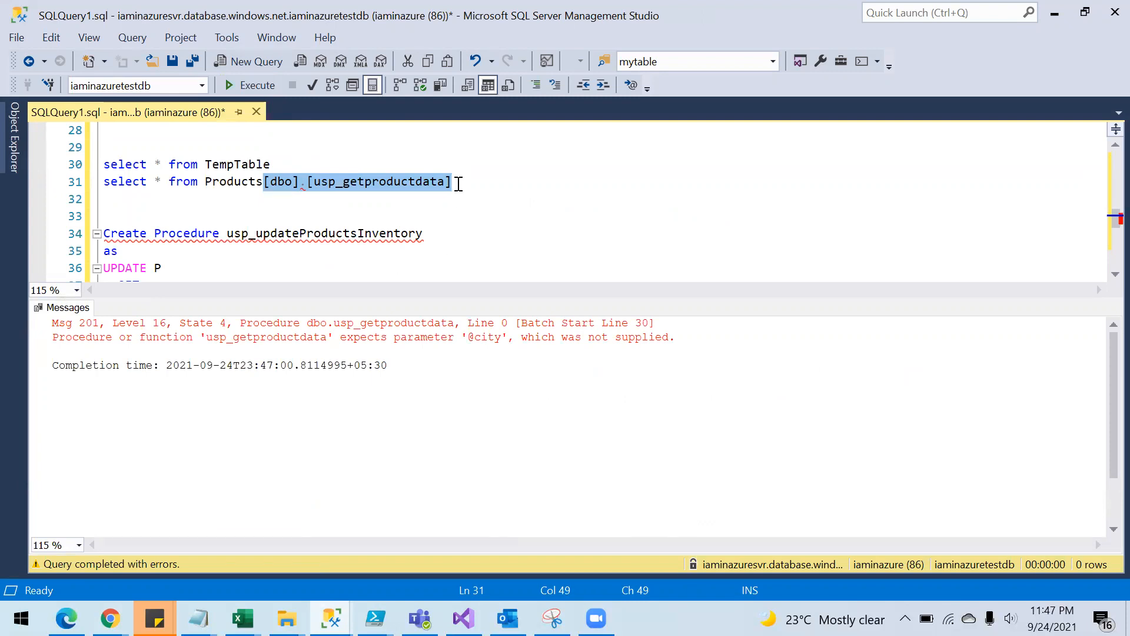
key("Delete")
- Delete the update Products statement at the end of the script and clear the stray text there
scroll(336, 222, "down", 5)
left_click_drag(487, 169, 43, 163)
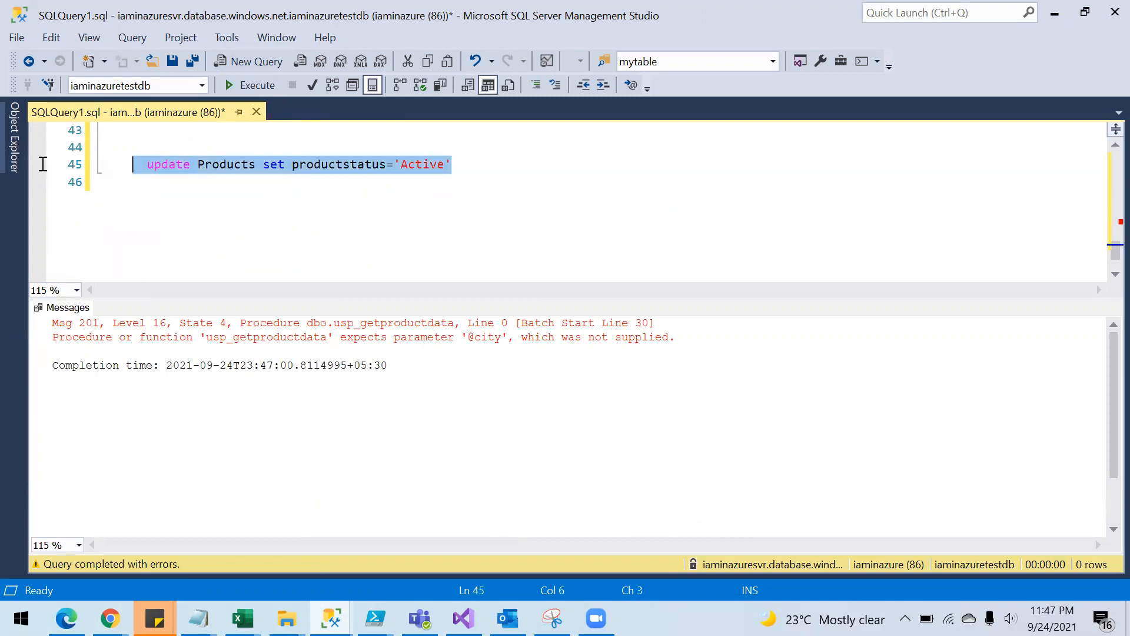
key("BackSpace")
key("BackSpace")
key("BackSpace")
key("BackSpace")
type("ProductStatus")
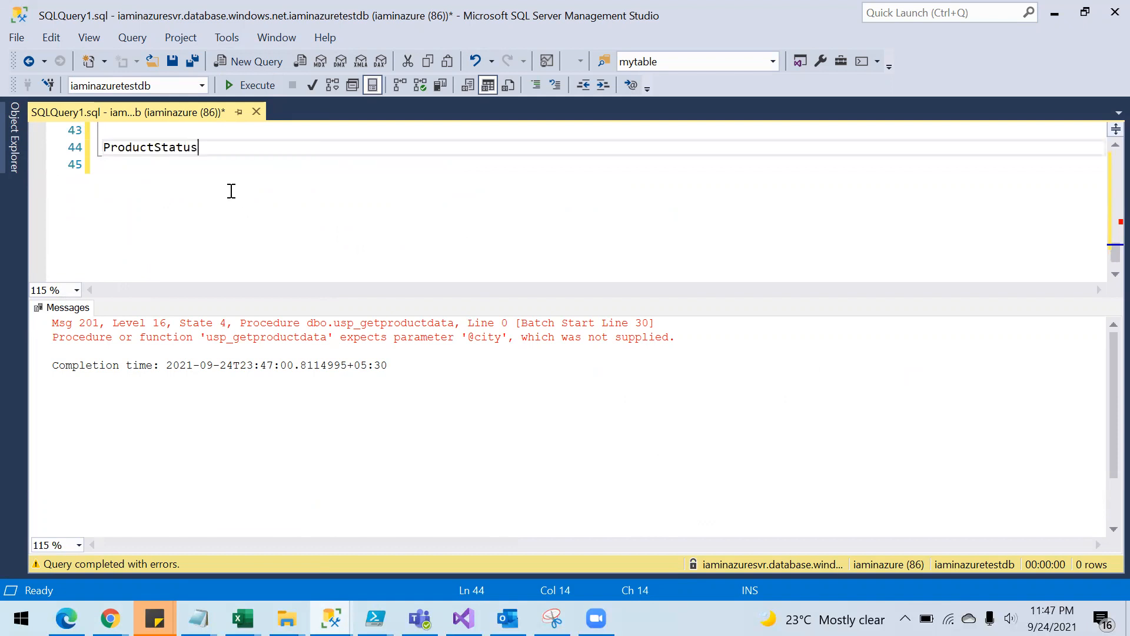
key("BackSpace")
key("shift+Home")
key("BackSpace")
key("BackSpace")
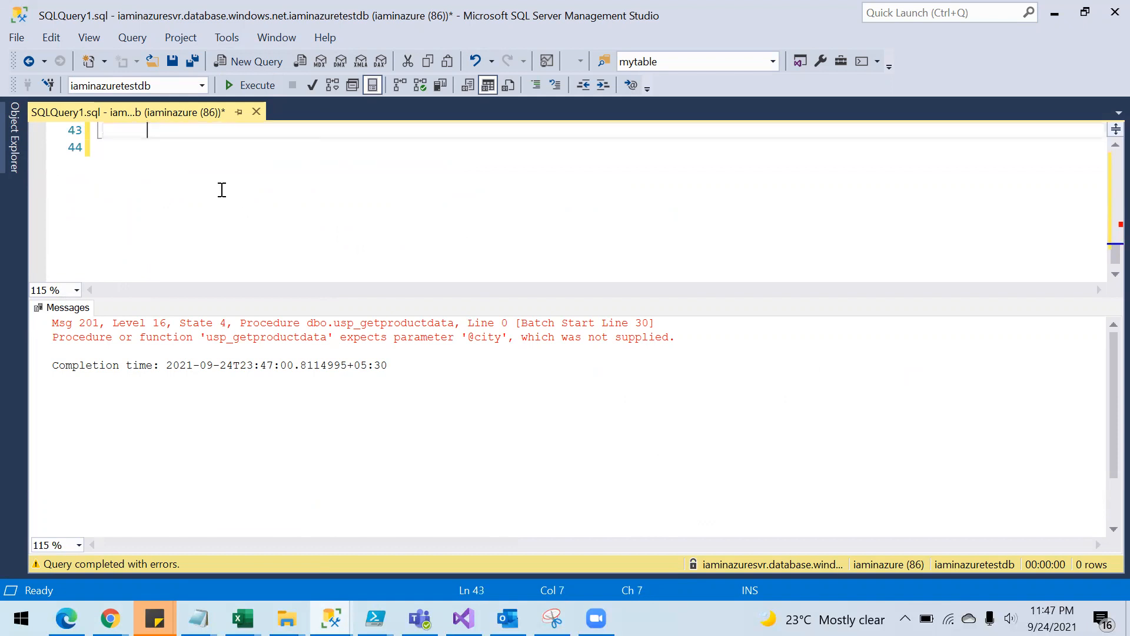
- Add select * from [dbo].[SampleData] at the end of the script and execute only that statement
left_click(14, 139)
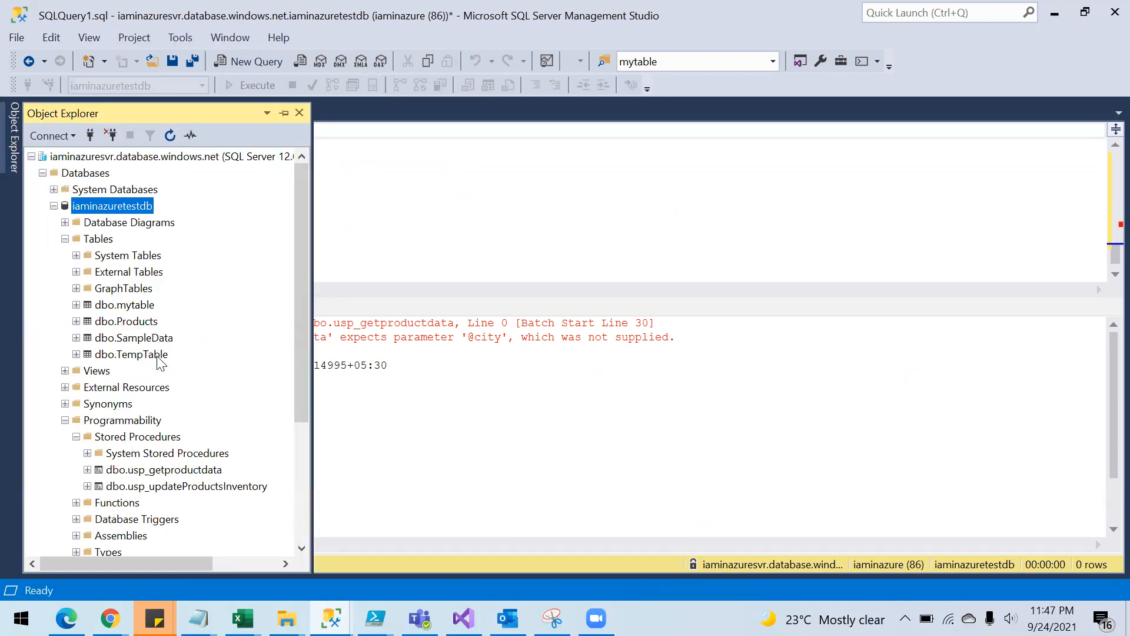
left_click_drag(154, 343, 430, 220)
key("Home")
type("select * from")
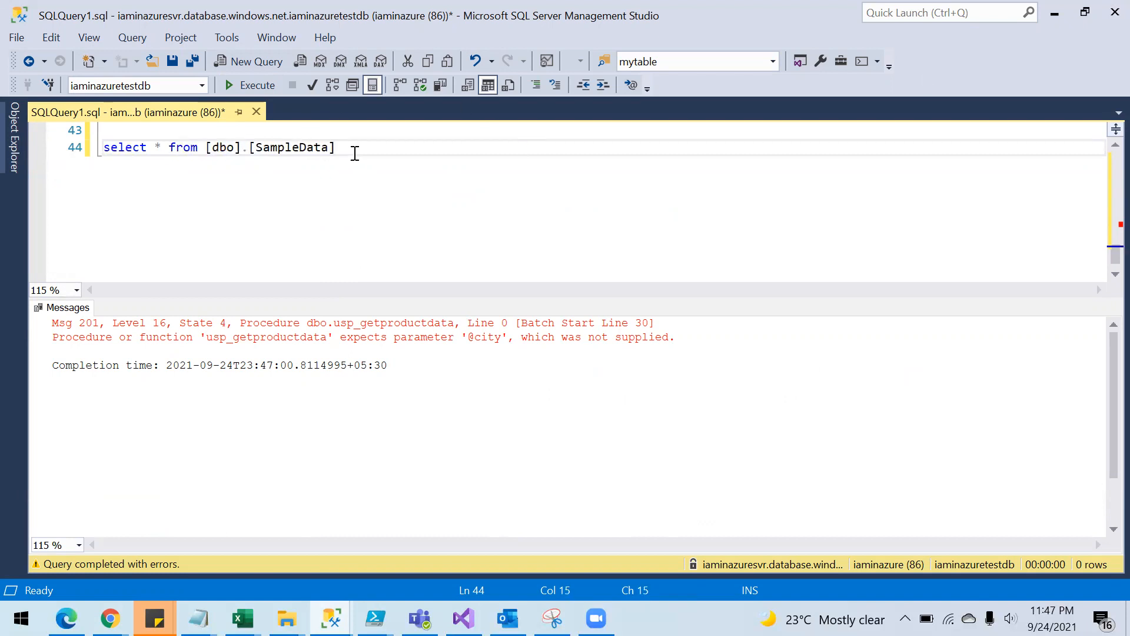
left_click_drag(355, 151, 102, 147)
left_click(250, 85)
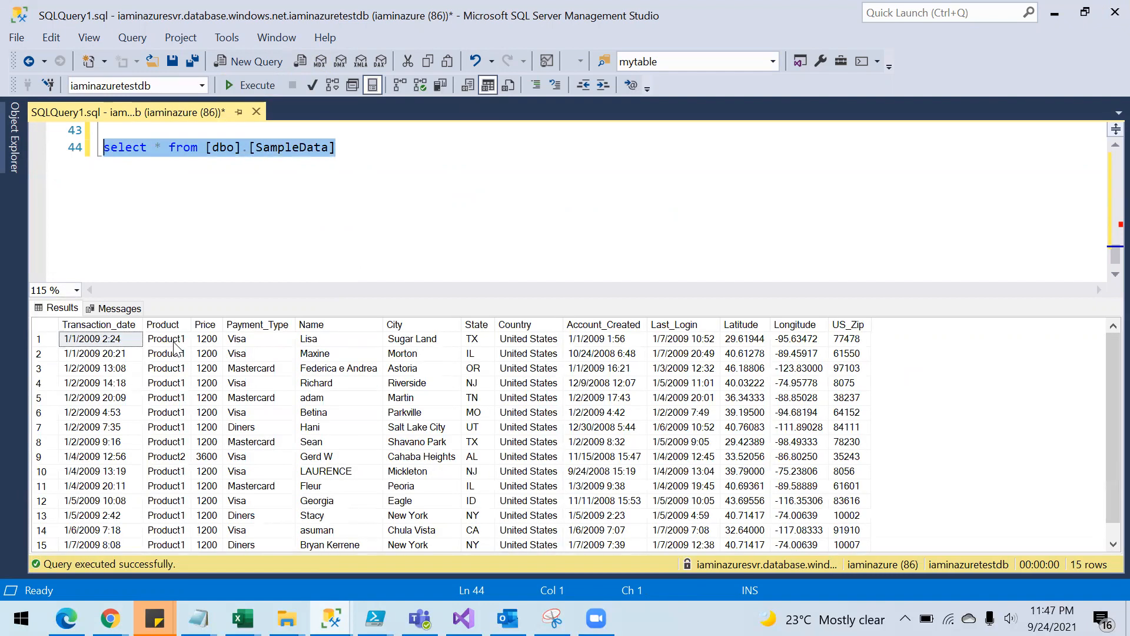
left_click(179, 401)
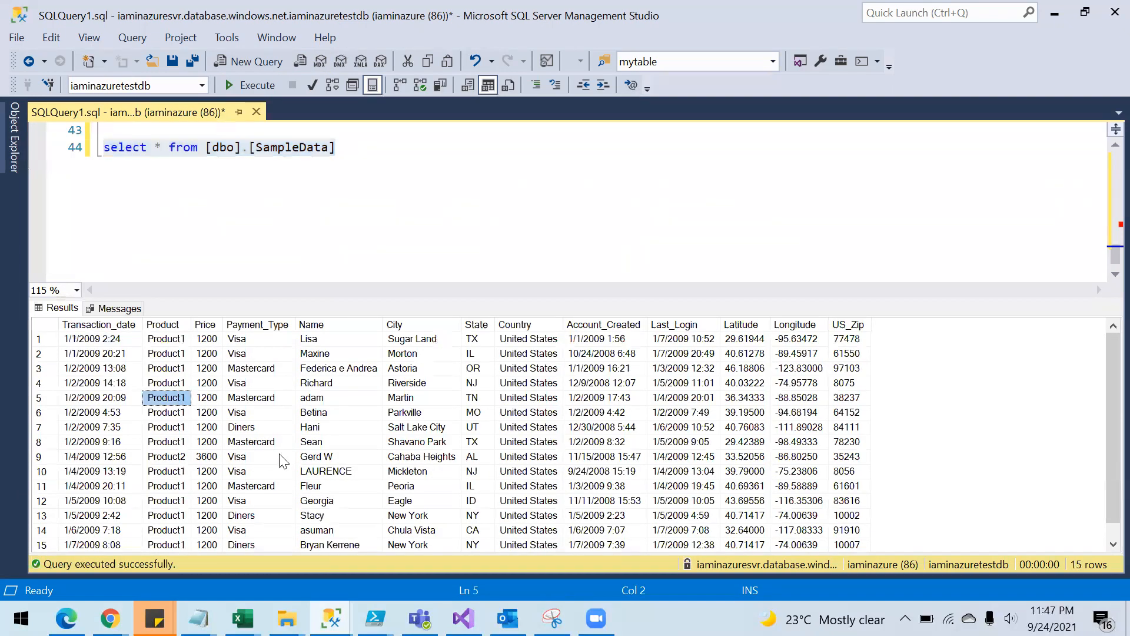
- Add sp_helptext '[dbo].[usp_getproductdata]' below the SampleData query and execute it to get the procedure's definition
left_click(13, 154)
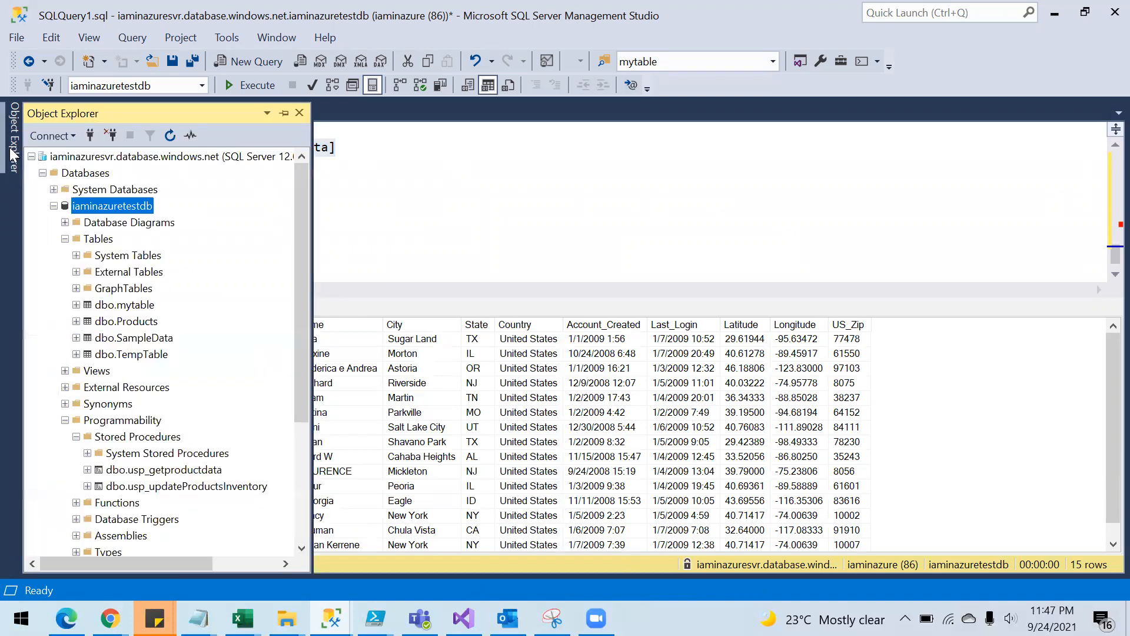
left_click(64, 237)
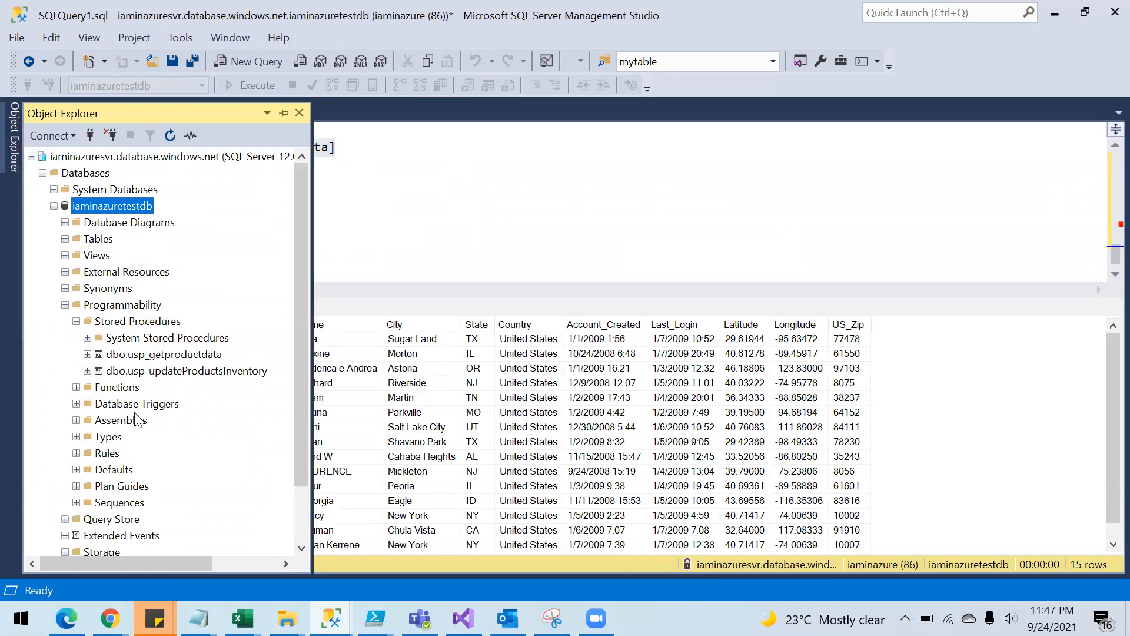
left_click(207, 373)
left_click_drag(198, 357, 414, 227)
key("Return")
key("Return")
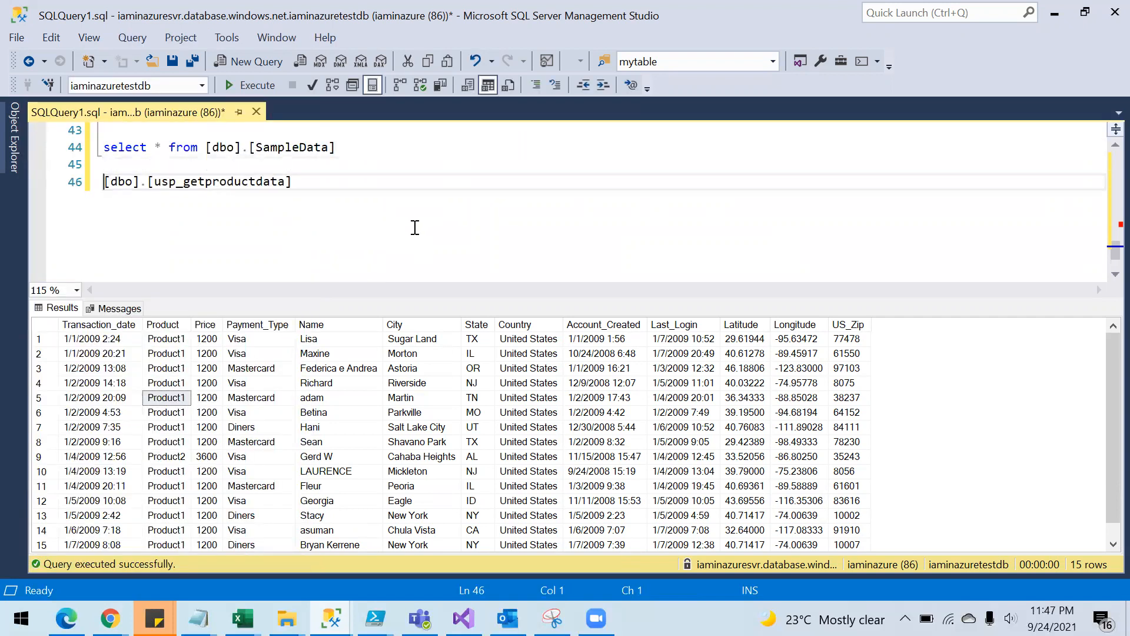
type("sp_helptext ")
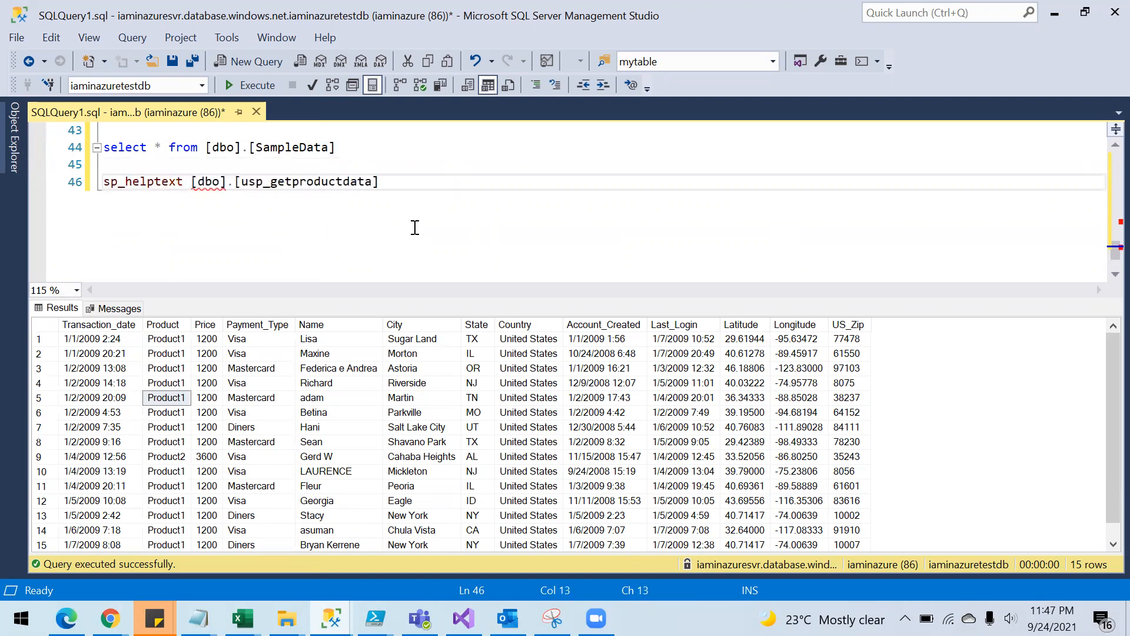
type("'")
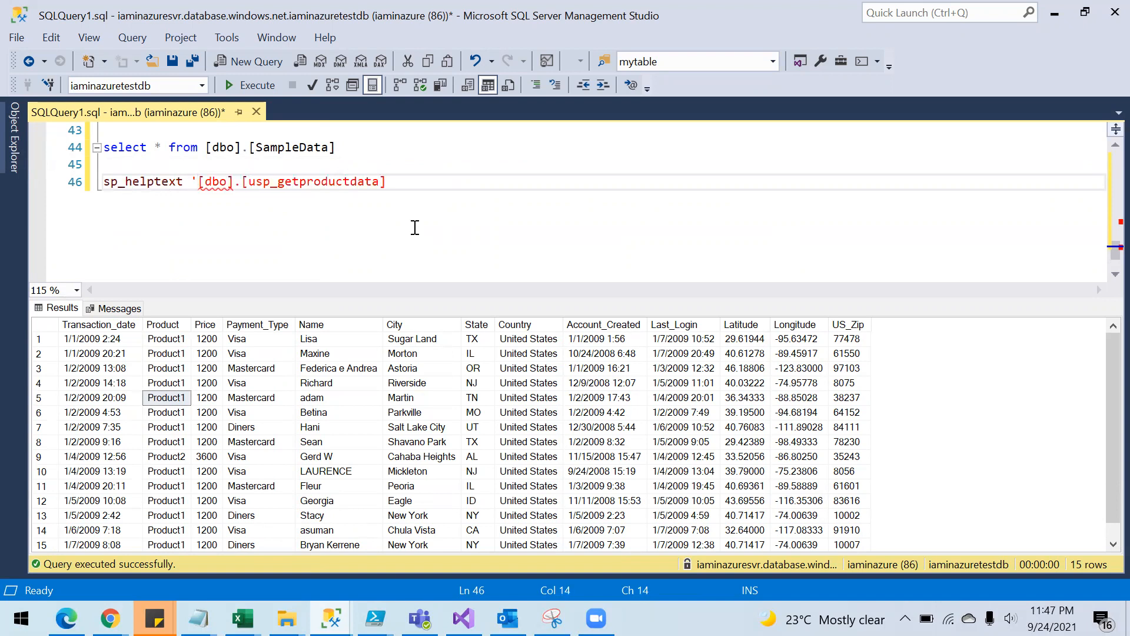
key("shift+Up")
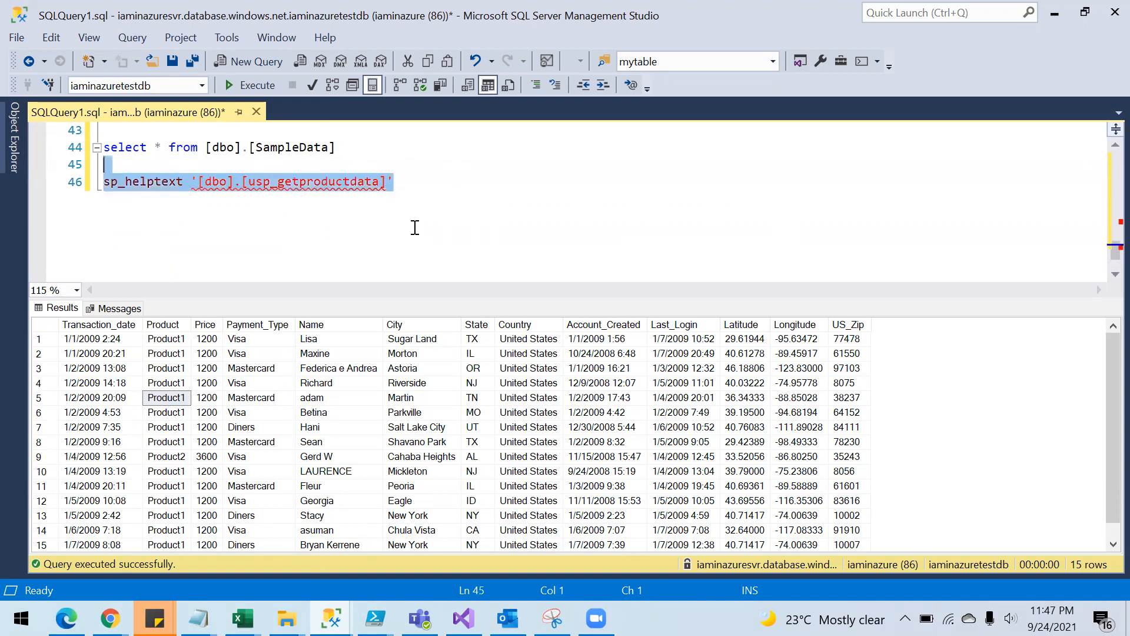
left_click(256, 85)
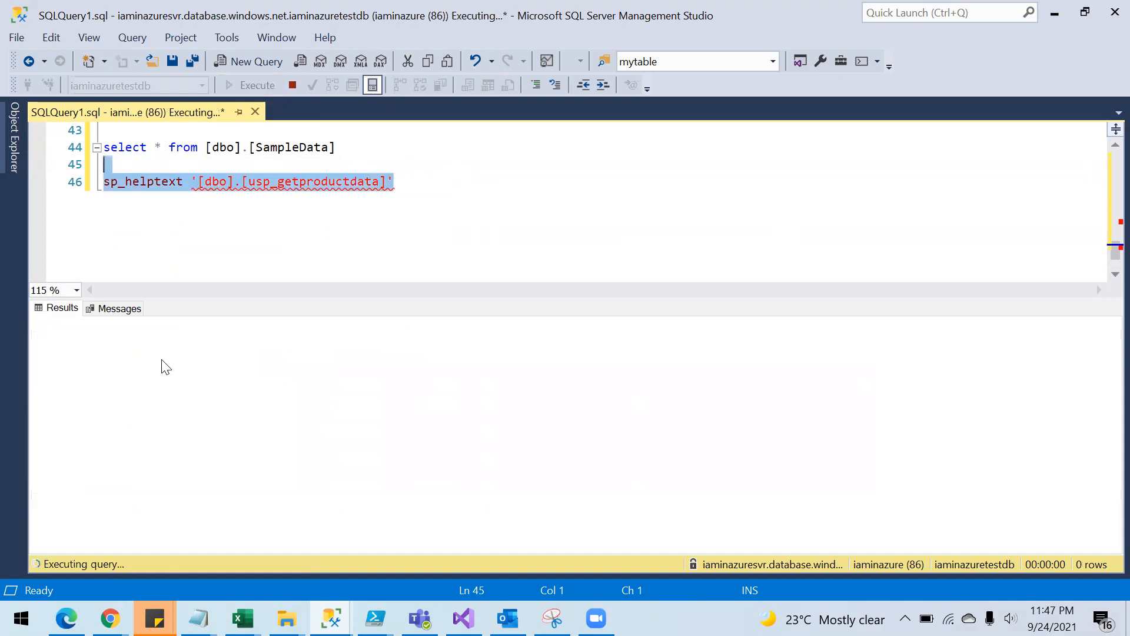
left_click(190, 332)
key("ctrl+a")
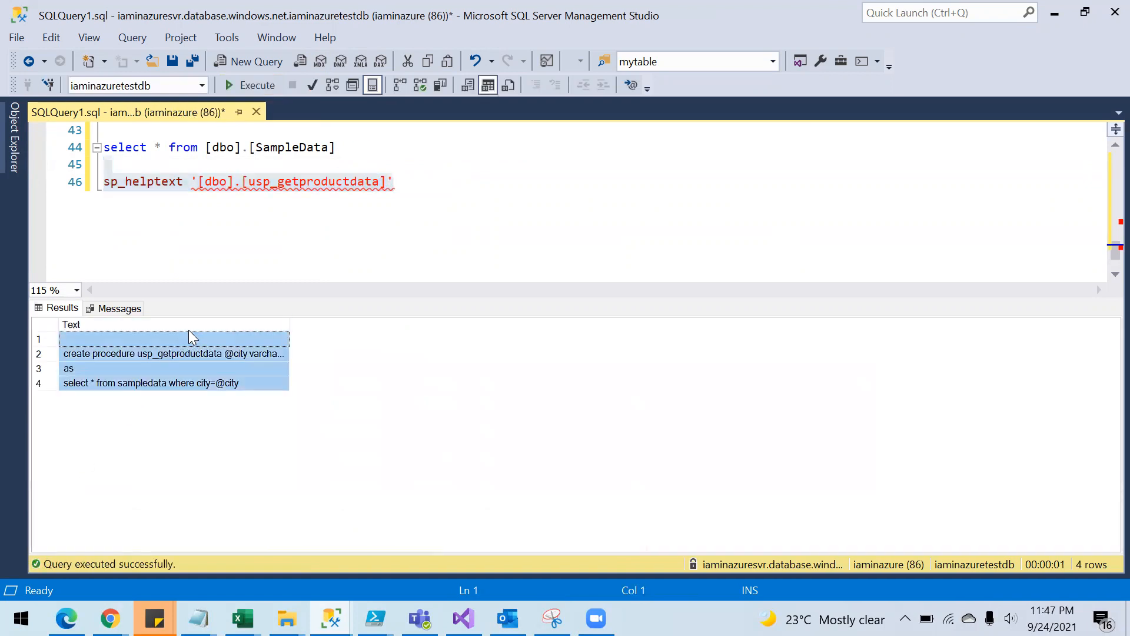
left_click(410, 187)
key("Return")
key("Return")
type("create procedure usp_getproductdata @city varchar(50) as select * from sampledata where city=@city")
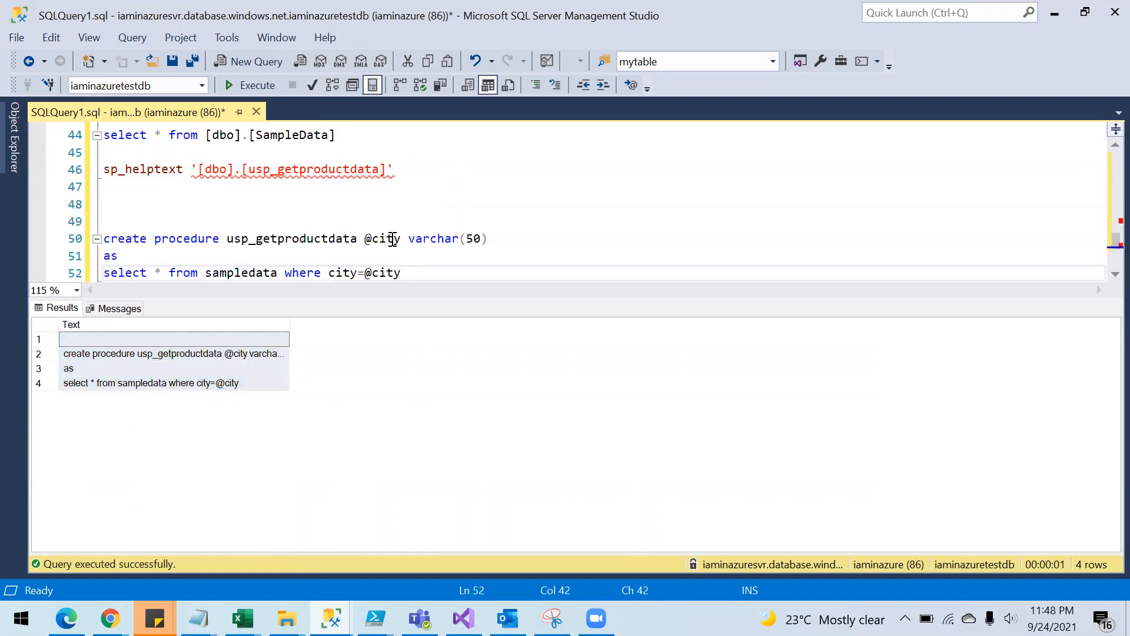
left_click_drag(368, 242, 405, 238)
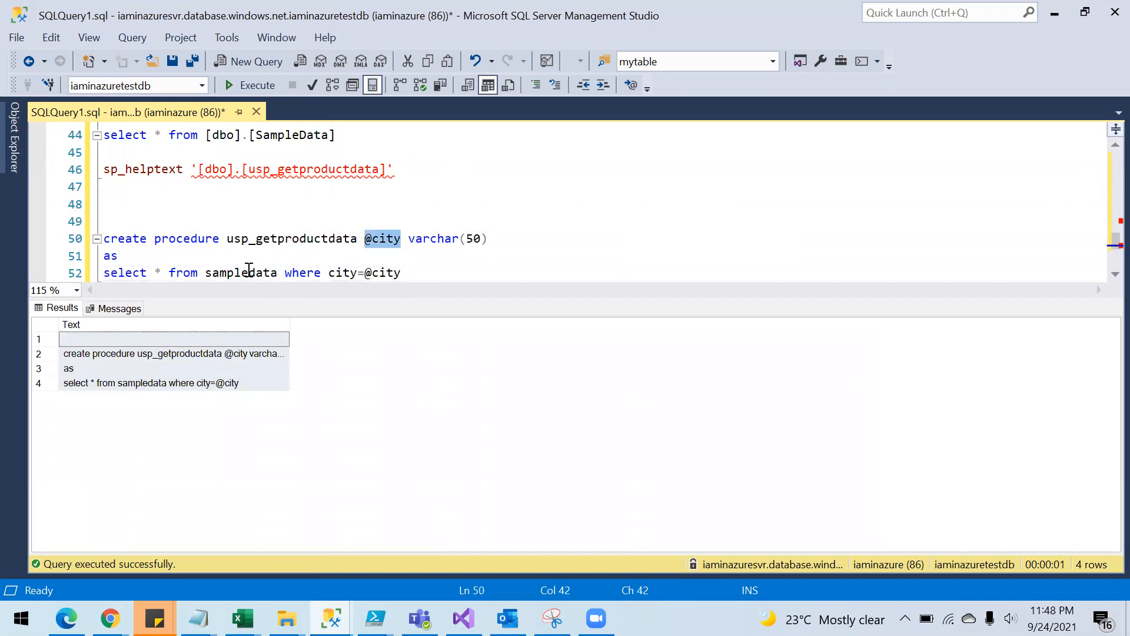
left_click(406, 273)
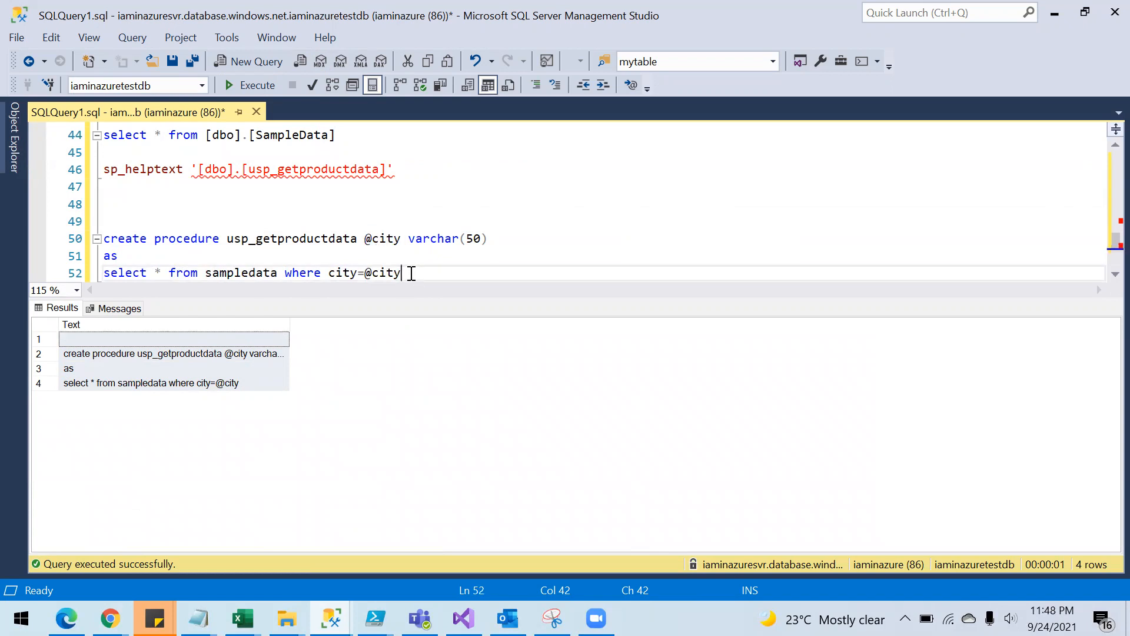
- Remove the pasted procedure definition and the sp_helptext statement from the script
left_click_drag(402, 273, 104, 244)
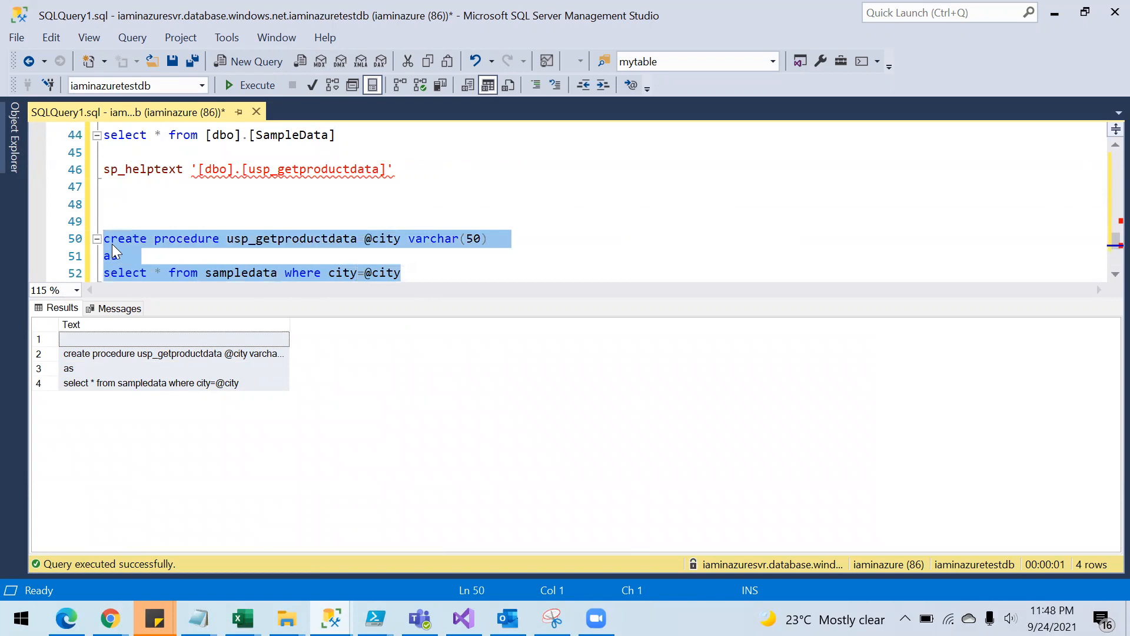
key("Delete")
left_click_drag(394, 170, 103, 154)
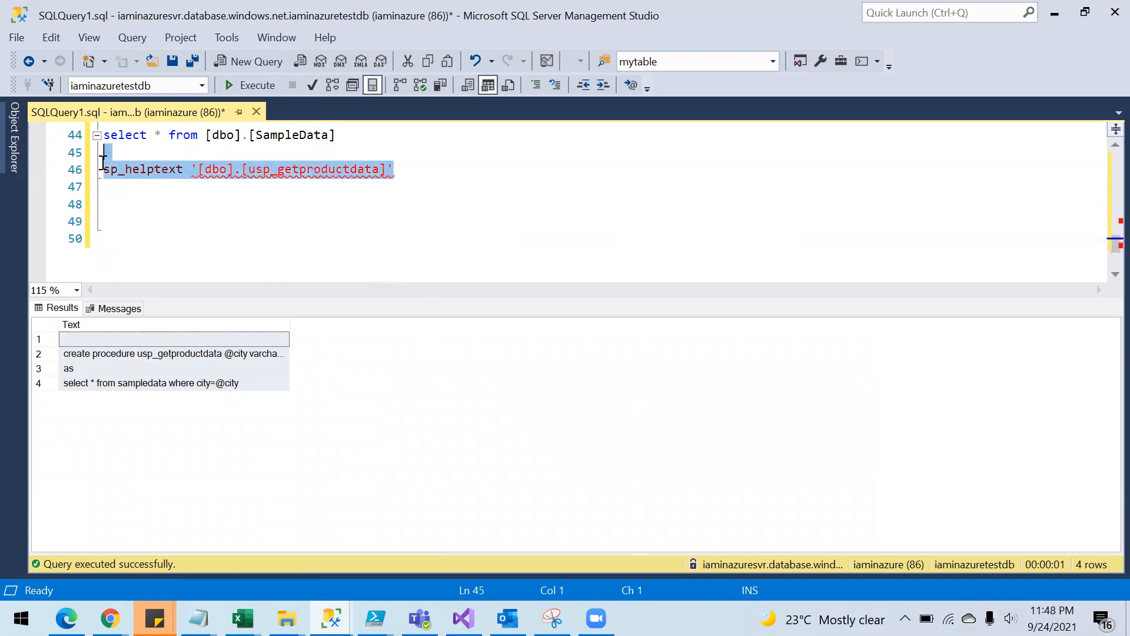
key("Return")
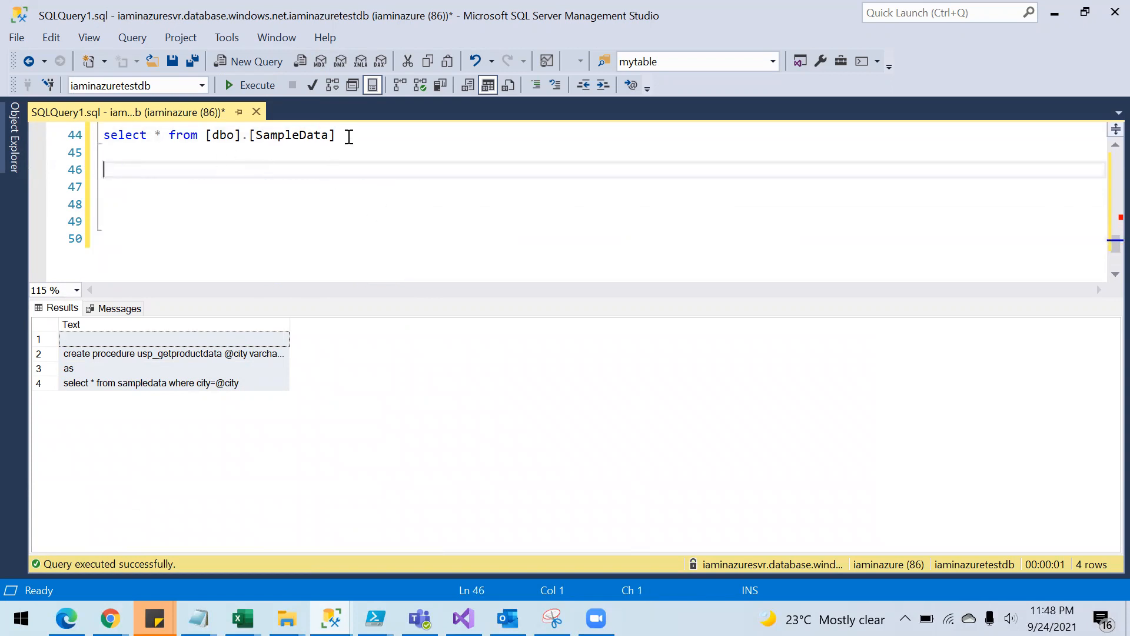
- Run the SampleData query again, enlarge the results area and examine the City column values, including New York
left_click_drag(349, 136, 104, 135)
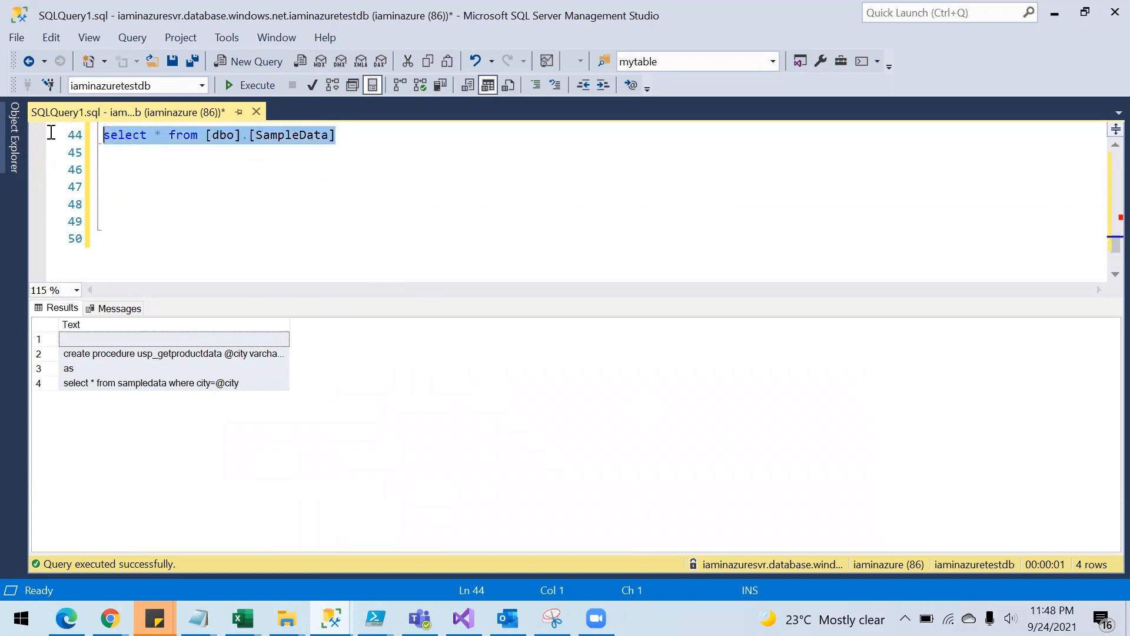
left_click(258, 86)
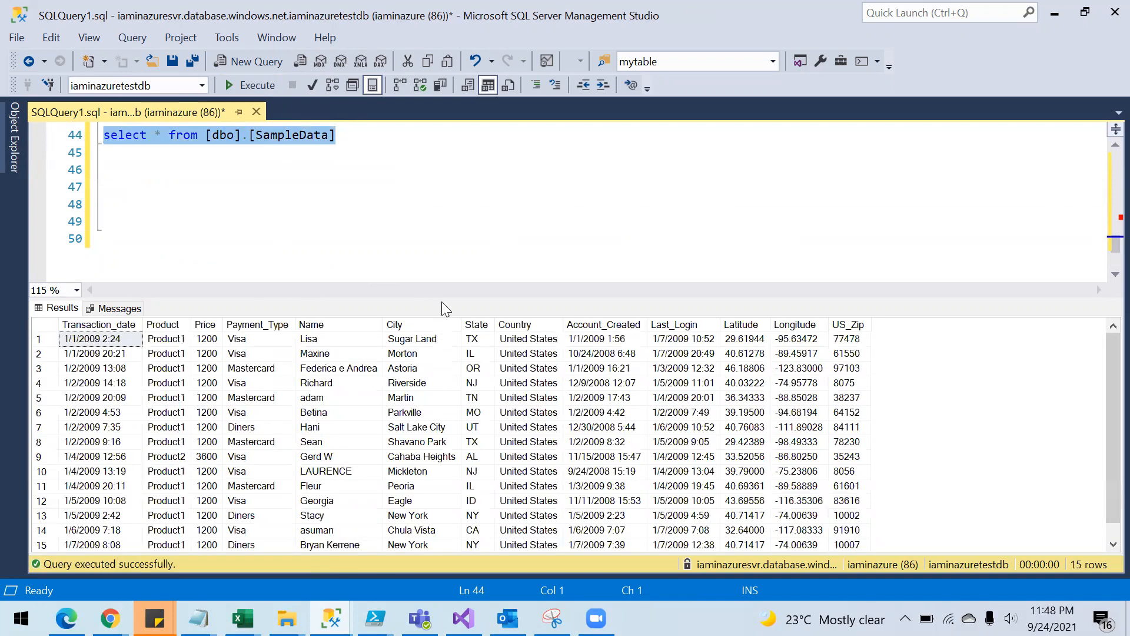
left_click_drag(436, 297, 436, 224)
left_click(419, 268)
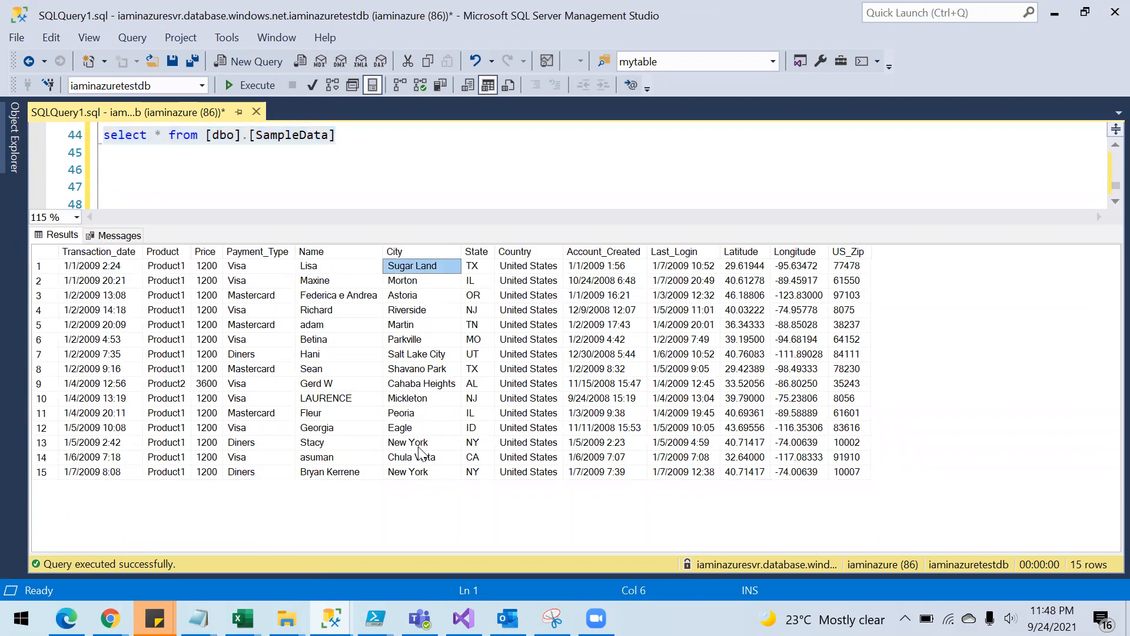
left_click(424, 471)
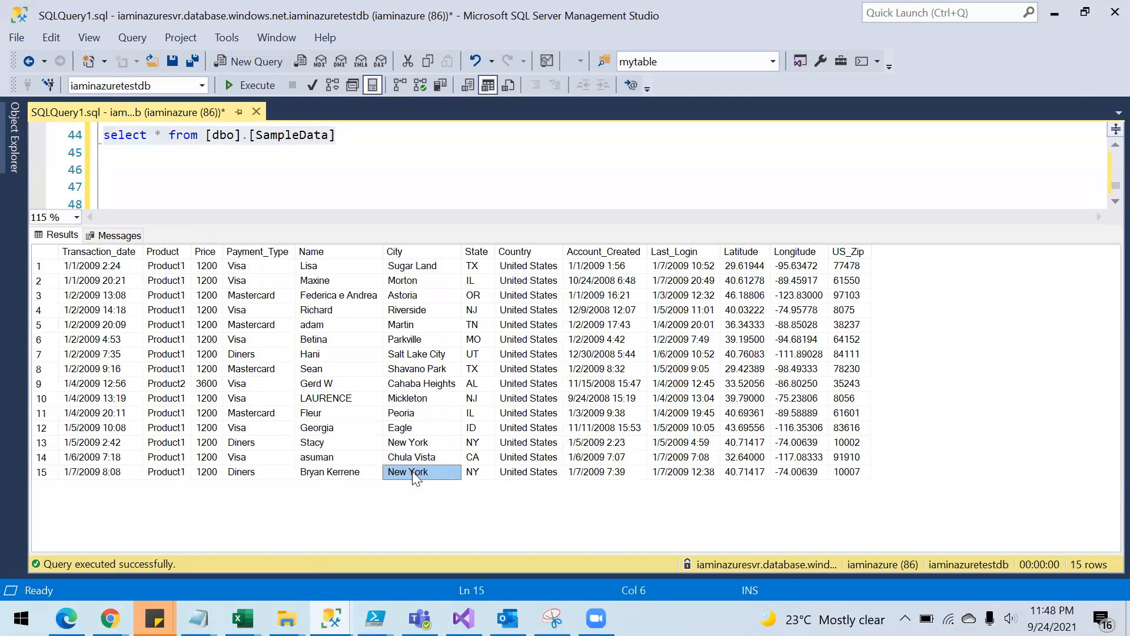
left_click(417, 443)
left_click(420, 458)
left_click(416, 442)
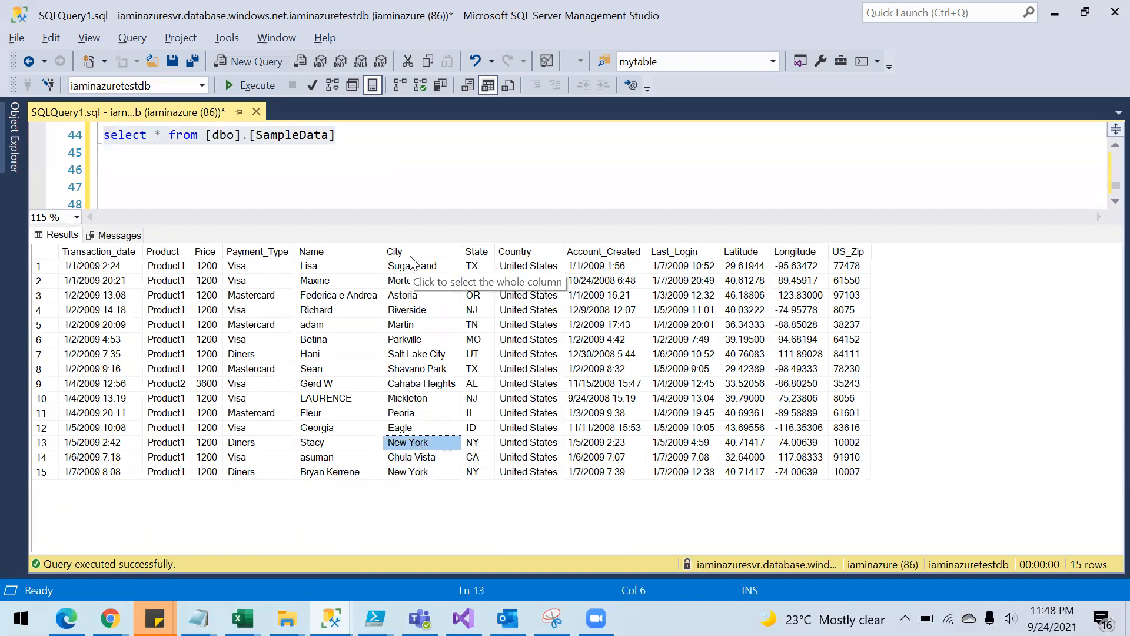
- Switch back to Azure Data Factory and set Lookup1's stored procedure to [dbo].[usp_getproductdata]
key("alt+Tab")
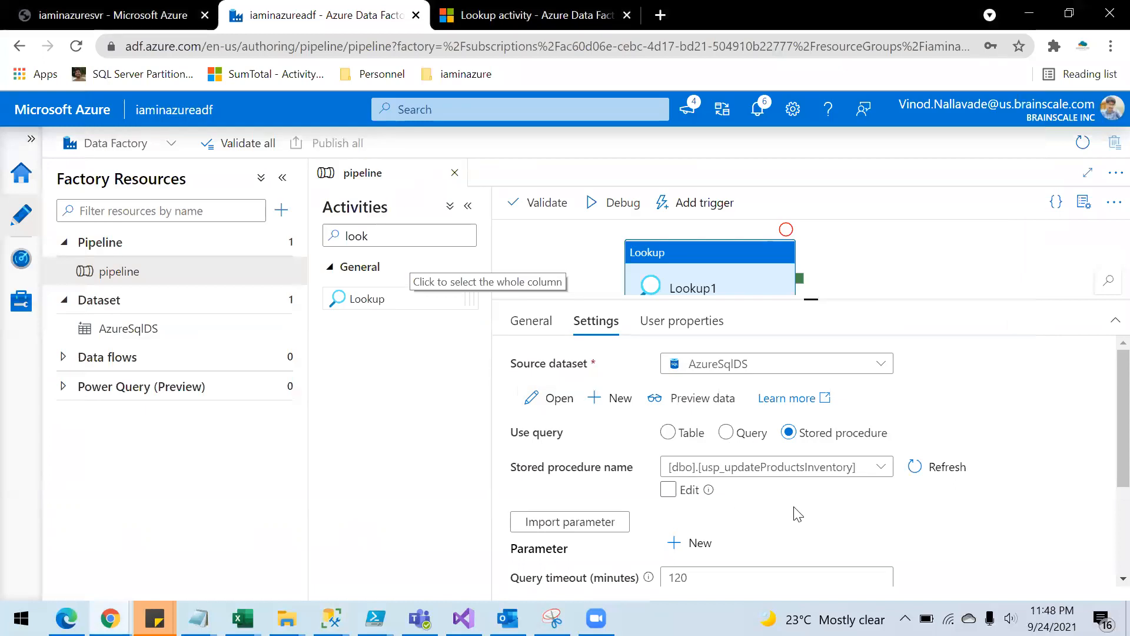
left_click(851, 466)
scroll(772, 559, "down", 1)
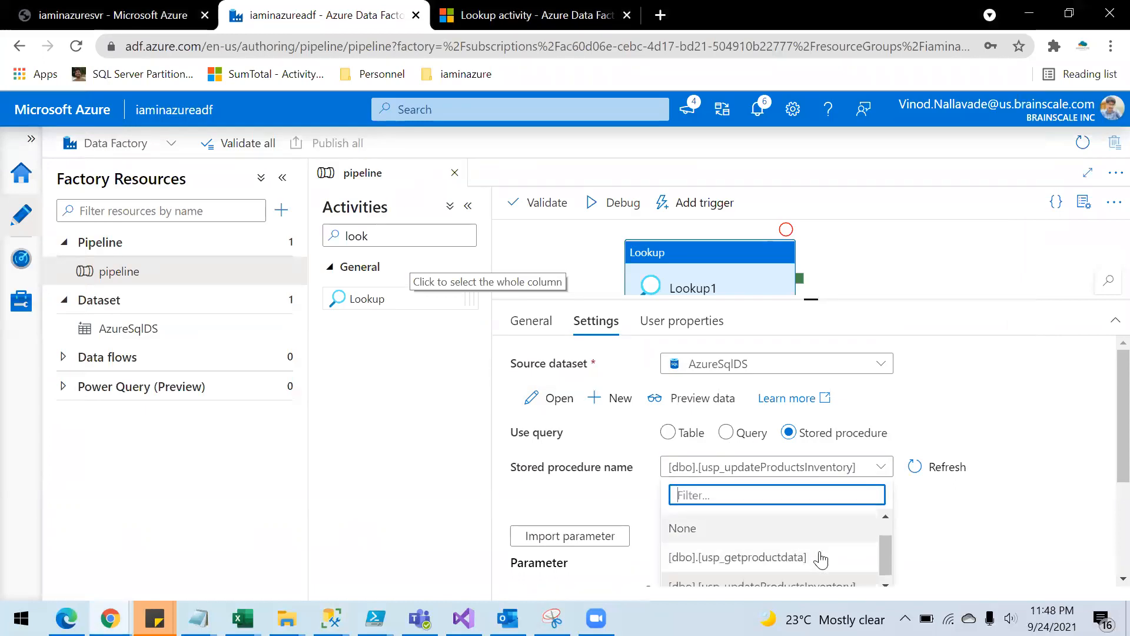
left_click(796, 553)
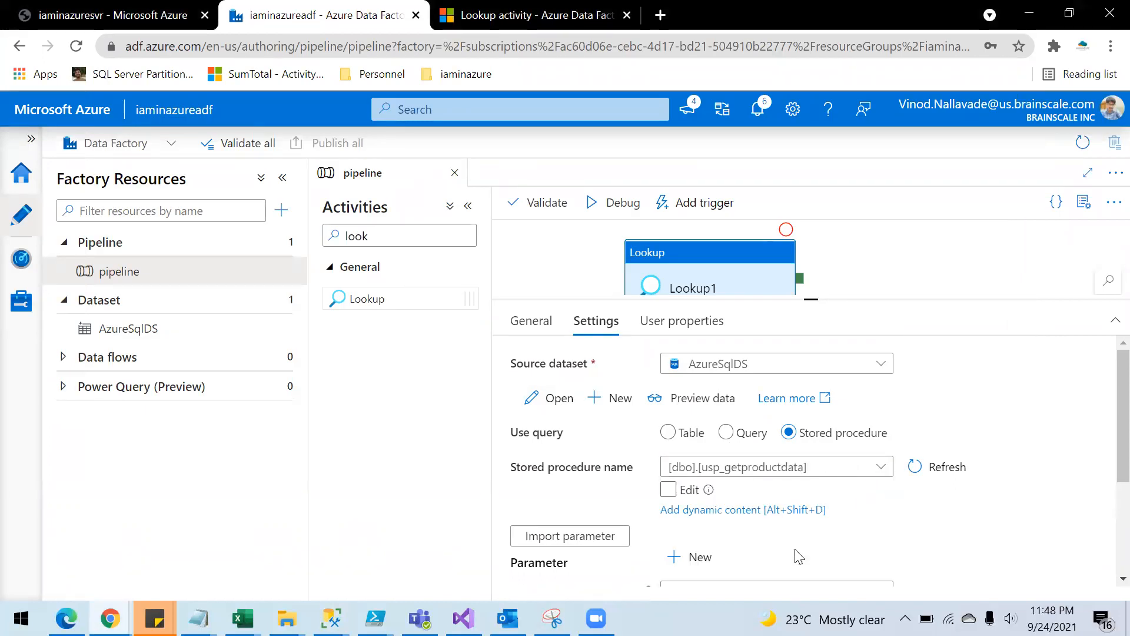
- Import the stored procedure's parameters for Lookup1 and set the city parameter's value to New York
scroll(989, 482, "down", 3)
scroll(734, 391, "up", 2)
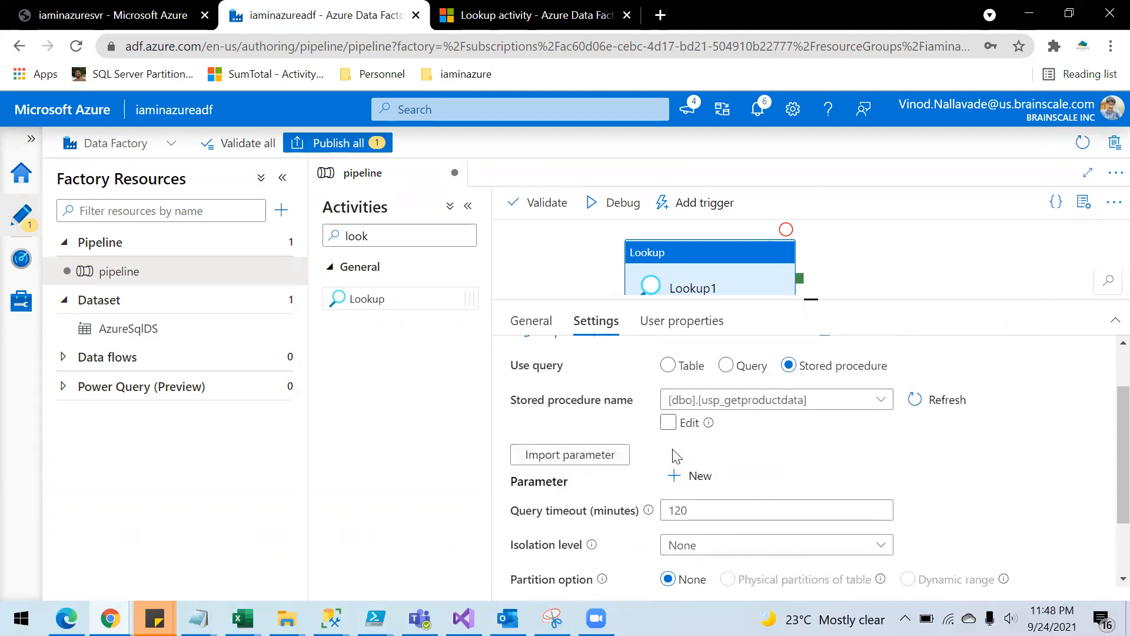
left_click(927, 405)
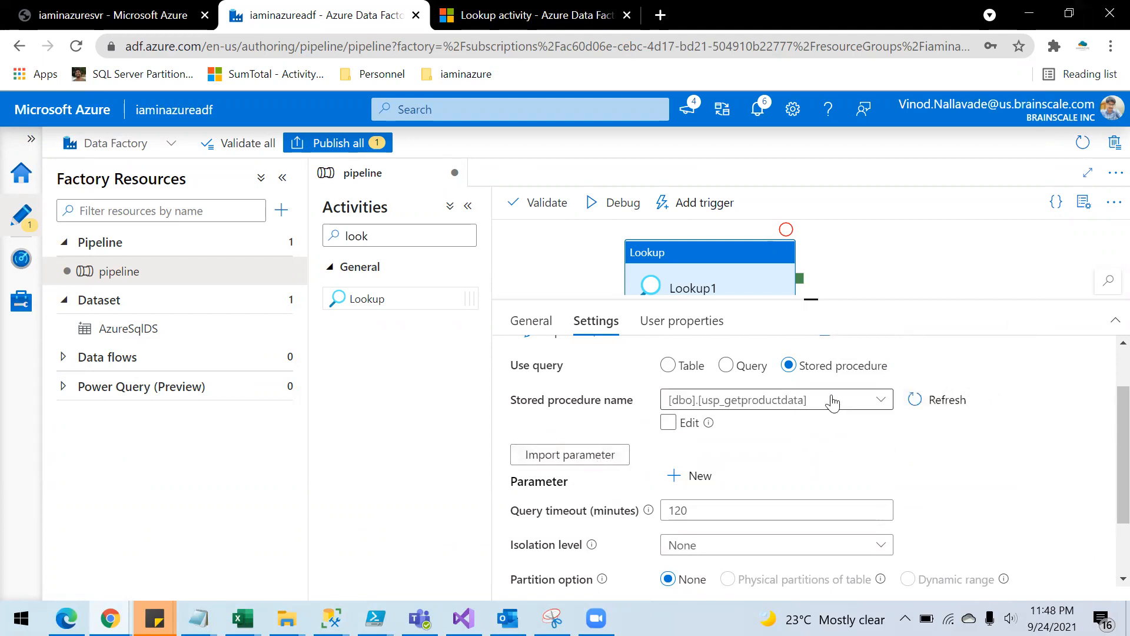
left_click(576, 462)
scroll(755, 448, "down", 2)
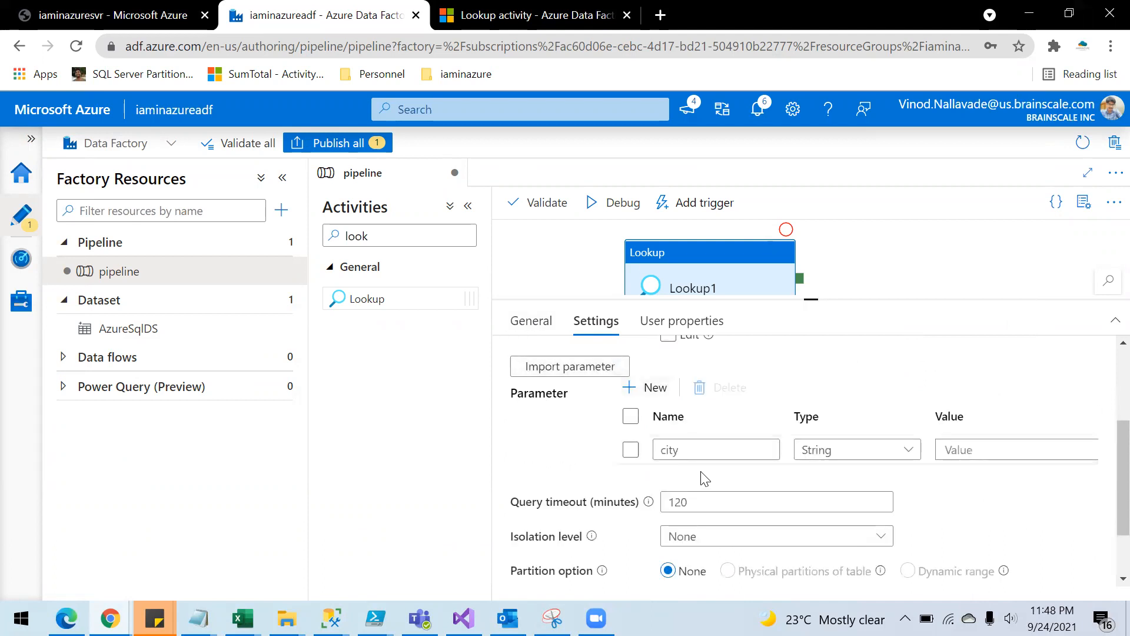
left_click(991, 453)
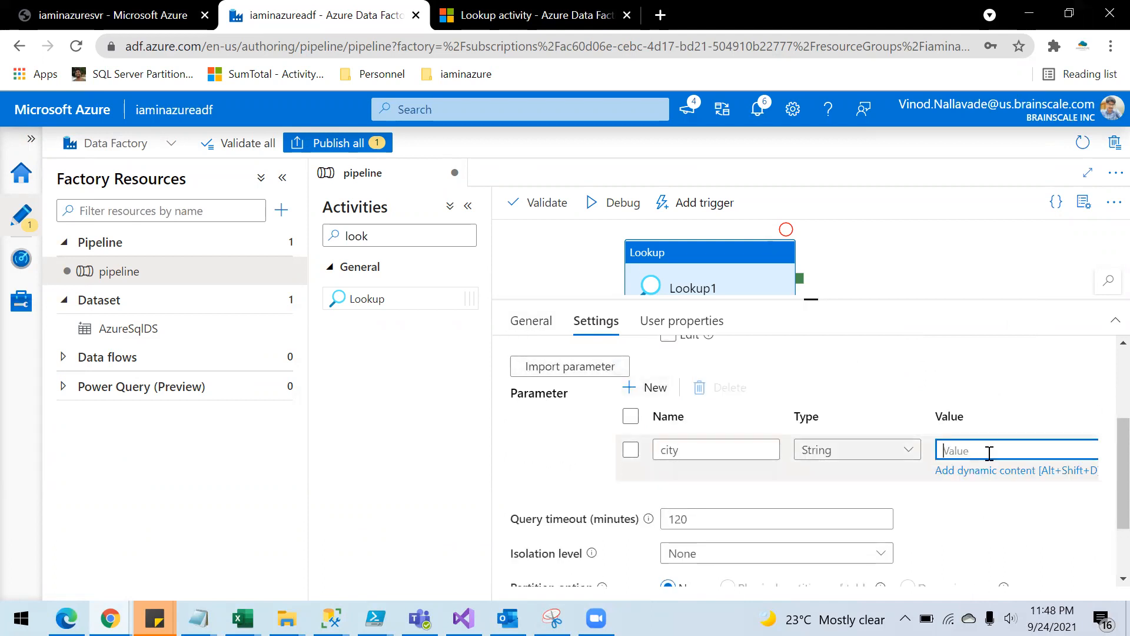
type("New York")
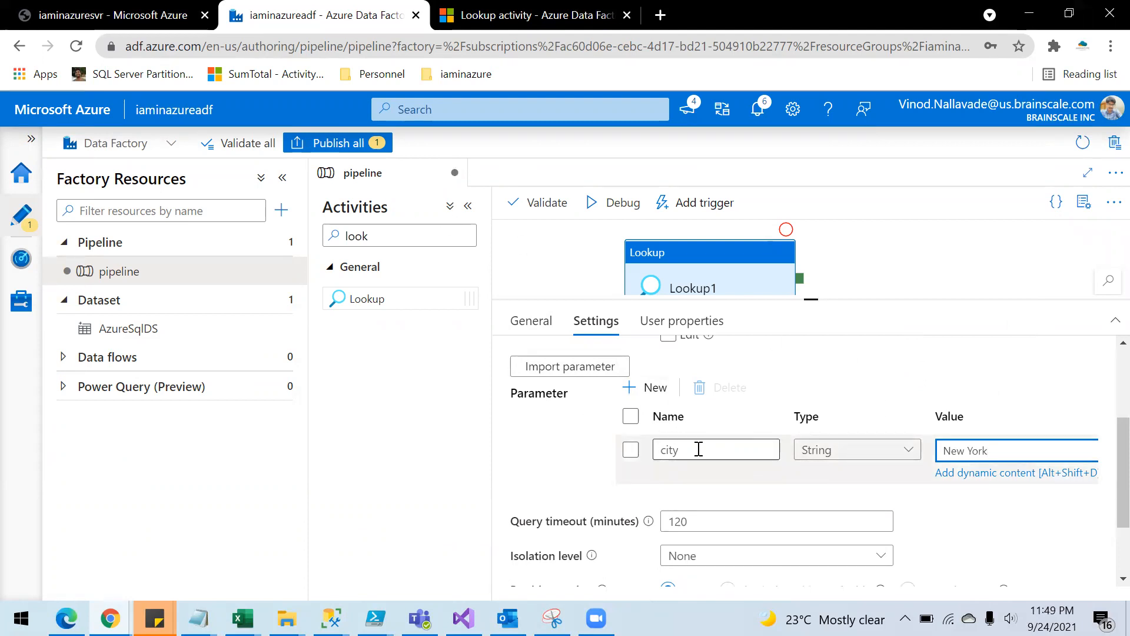
- Switch to SQL Server Management Studio and restore the removed sp_helptext statement and usp_getproductdata definition in the script
key("alt+Tab")
left_click_drag(335, 224, 337, 256)
left_click(302, 189)
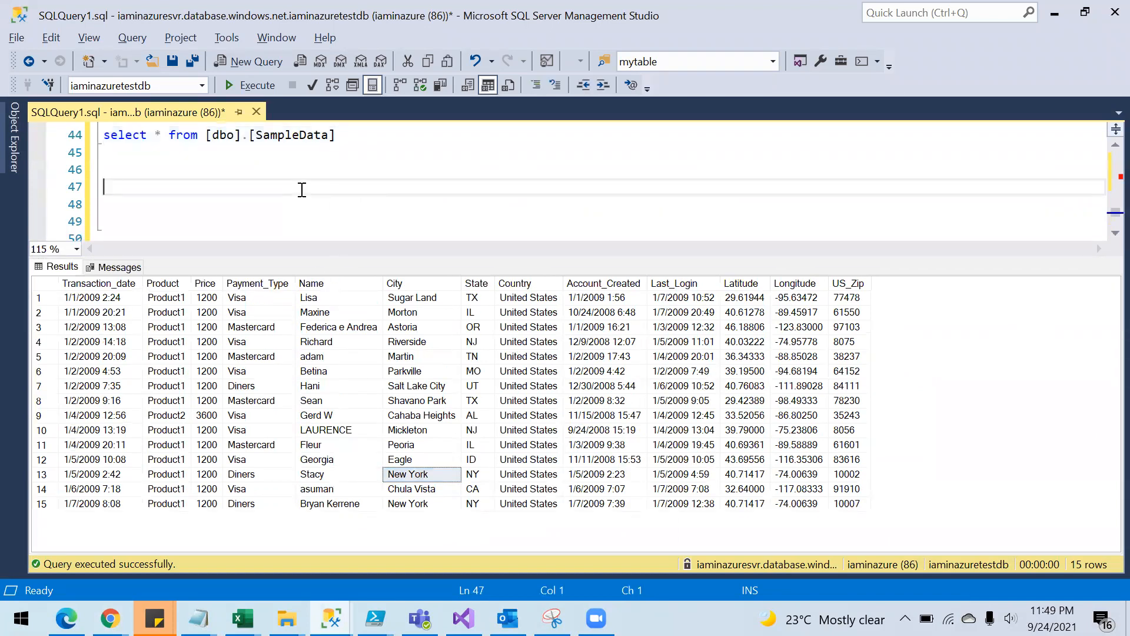
key("ctrl+z")
key("ctrl+z")
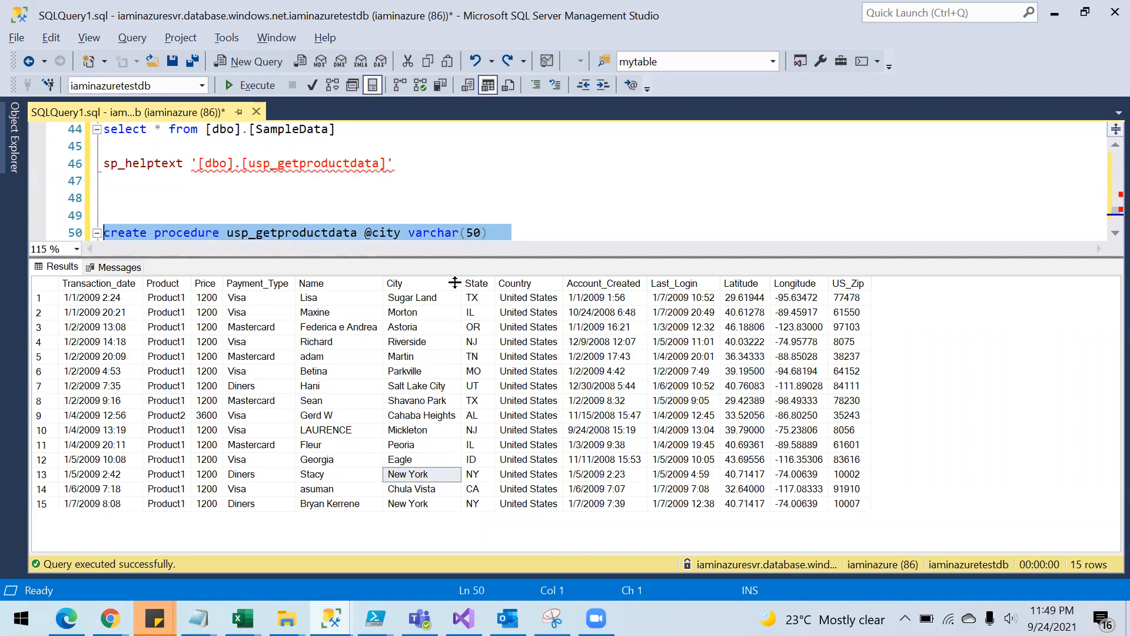
left_click_drag(455, 283, 460, 337)
left_click(524, 267)
left_click(156, 267)
type("count(")
key("Right")
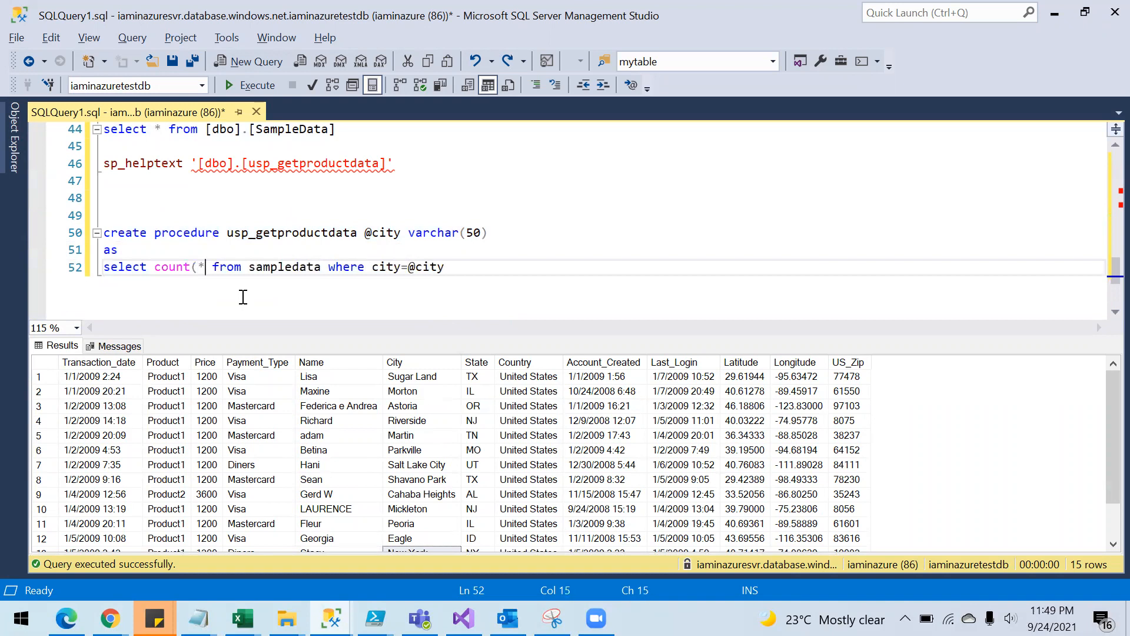
type(")")
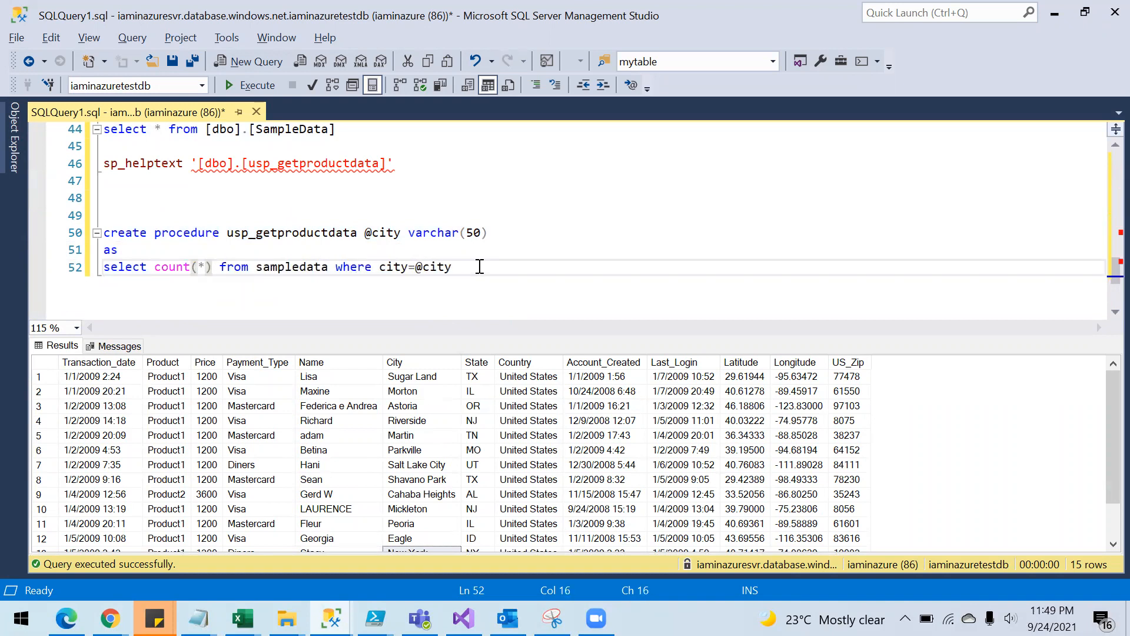
- Change the create keyword to Alter in the usp_getproductdata definition and execute only that definition
left_click(117, 233)
double_click(116, 233)
type("Alter")
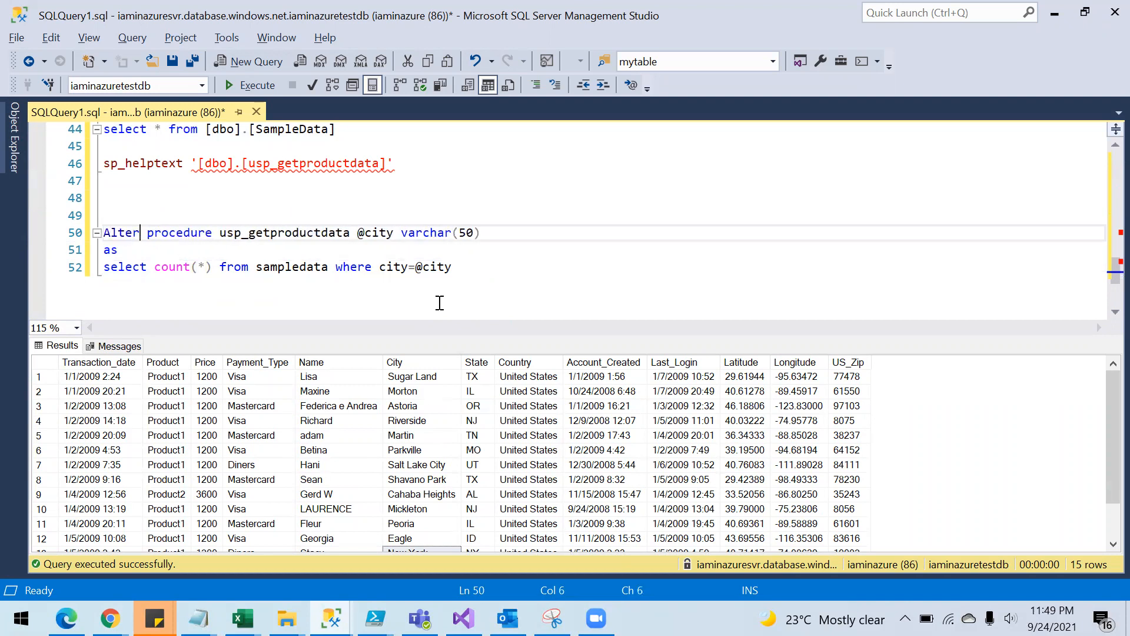
left_click_drag(467, 268, 95, 254)
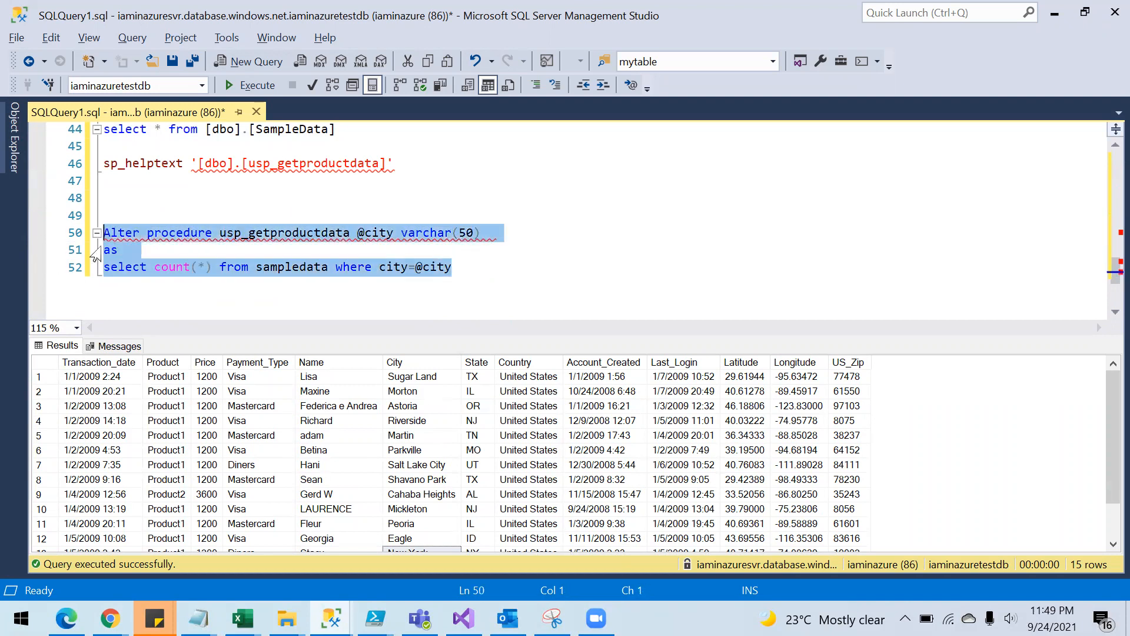
left_click(265, 84)
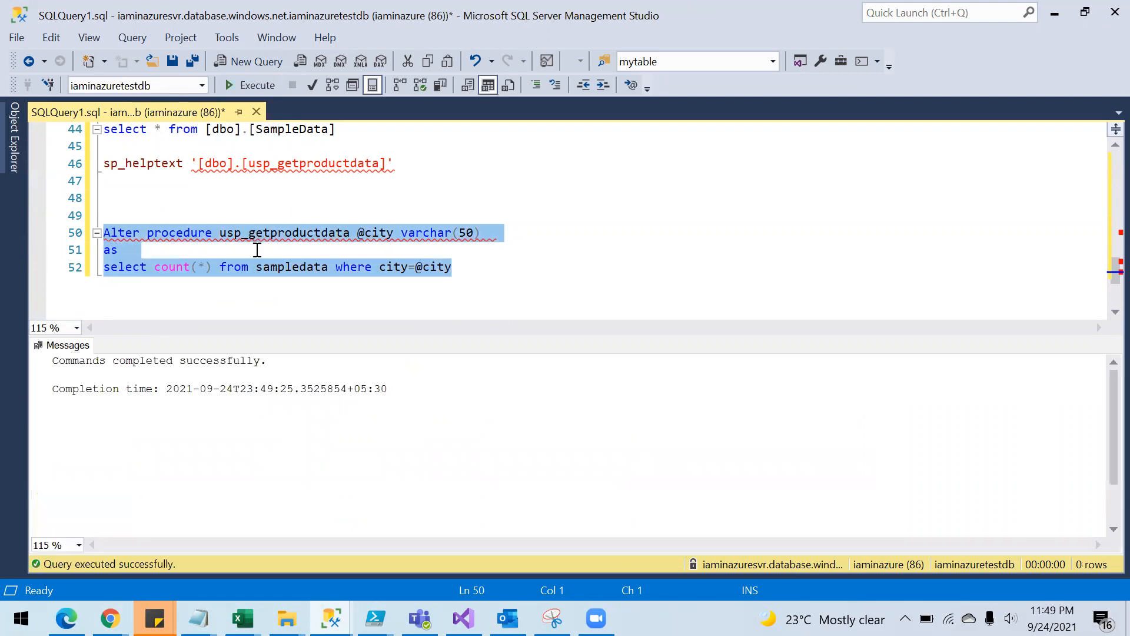
left_click(386, 250)
- Switch back to Azure Data Factory, publish the pipeline changes and trigger the pipeline immediately
key("alt+Tab")
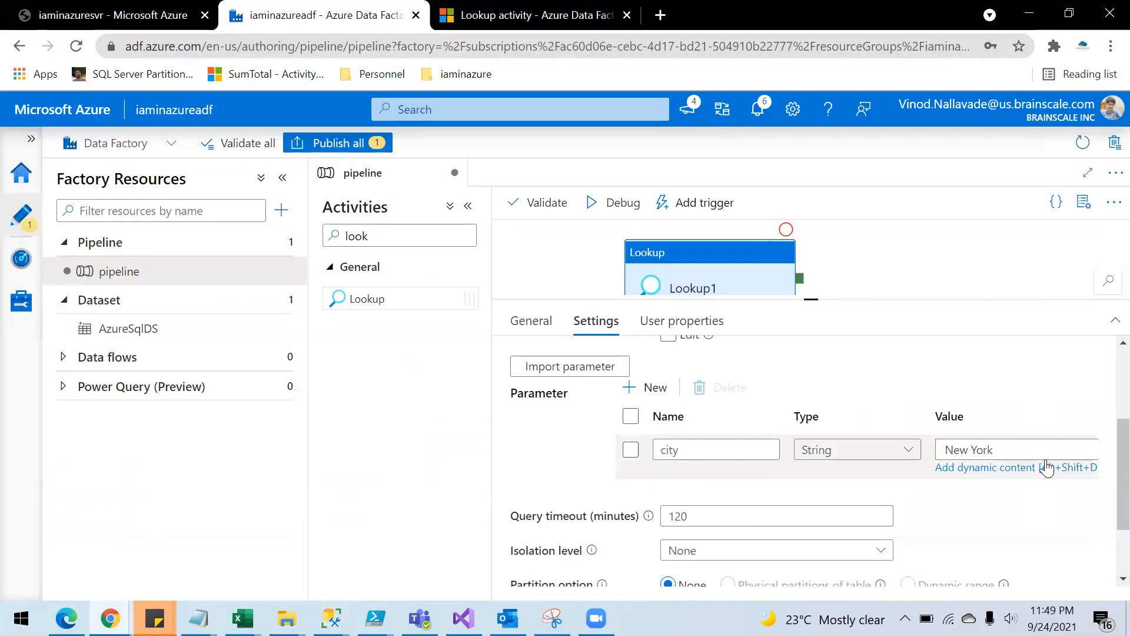
left_click(343, 147)
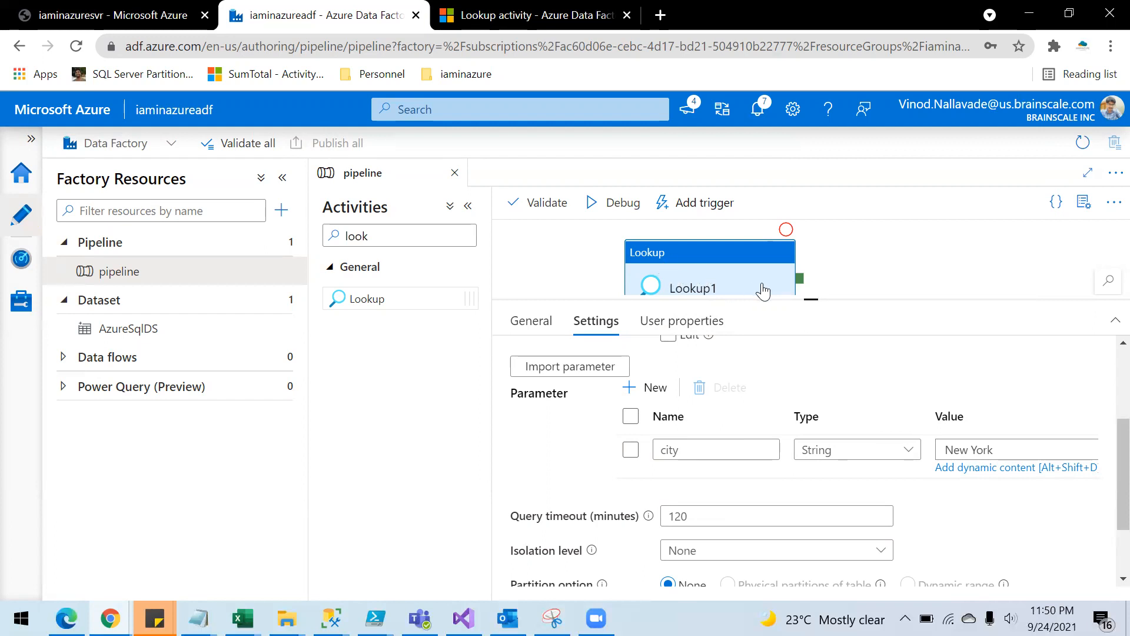
left_click(715, 206)
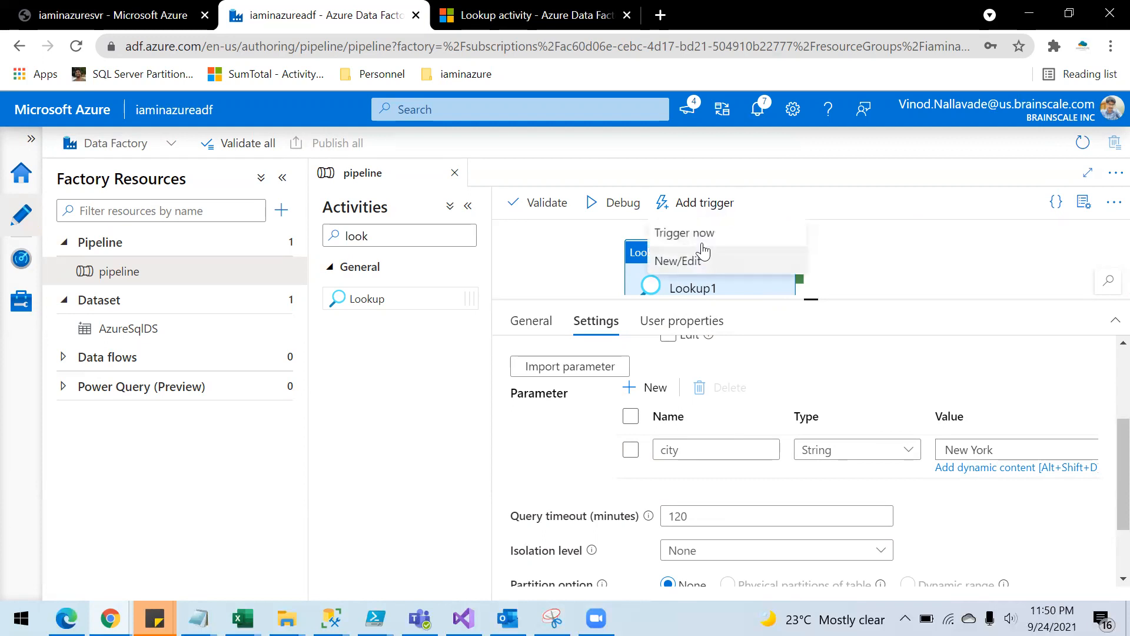
left_click(697, 238)
left_click(650, 577)
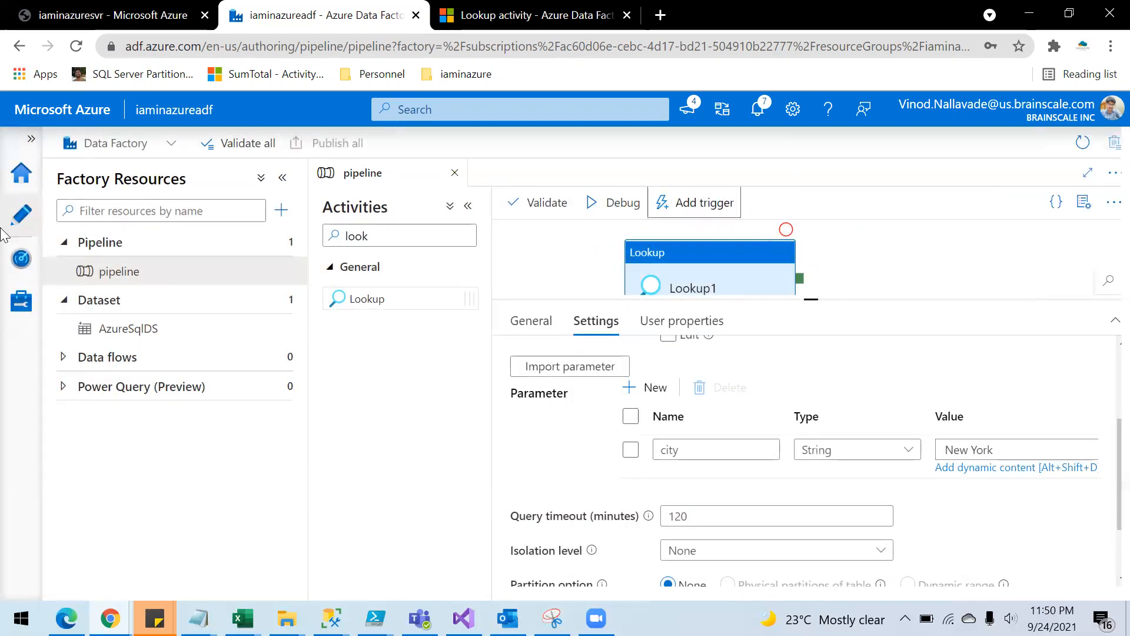
- Open the pipeline runs monitor and refresh the list to check the newest run's status
left_click(21, 272)
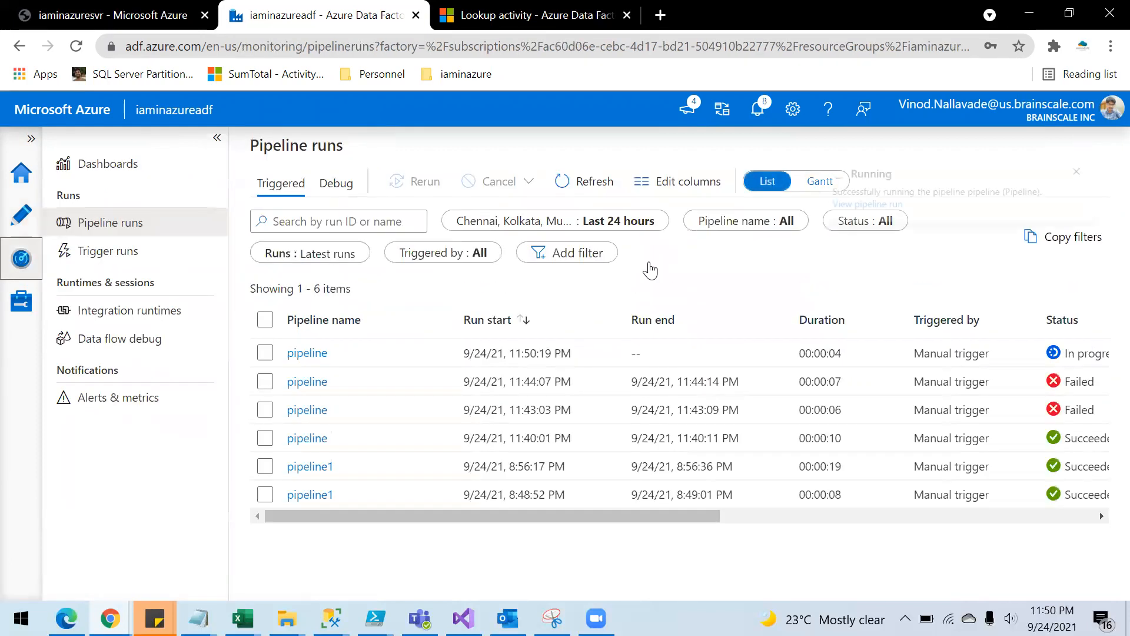
left_click_drag(692, 516, 851, 520)
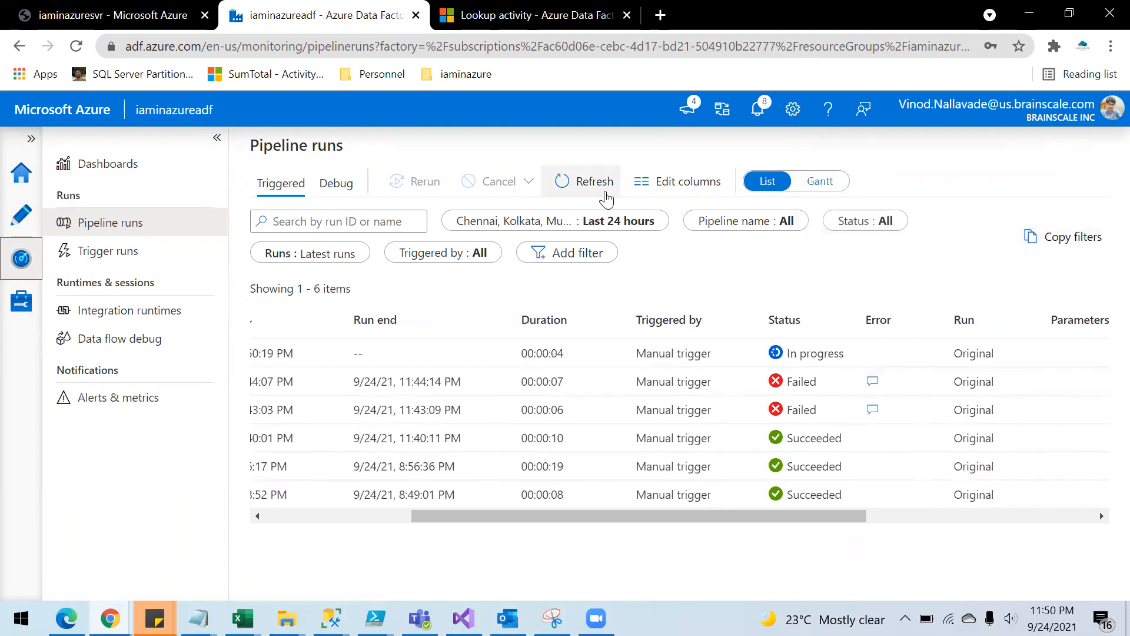
left_click(594, 190)
left_click(591, 193)
left_click(590, 191)
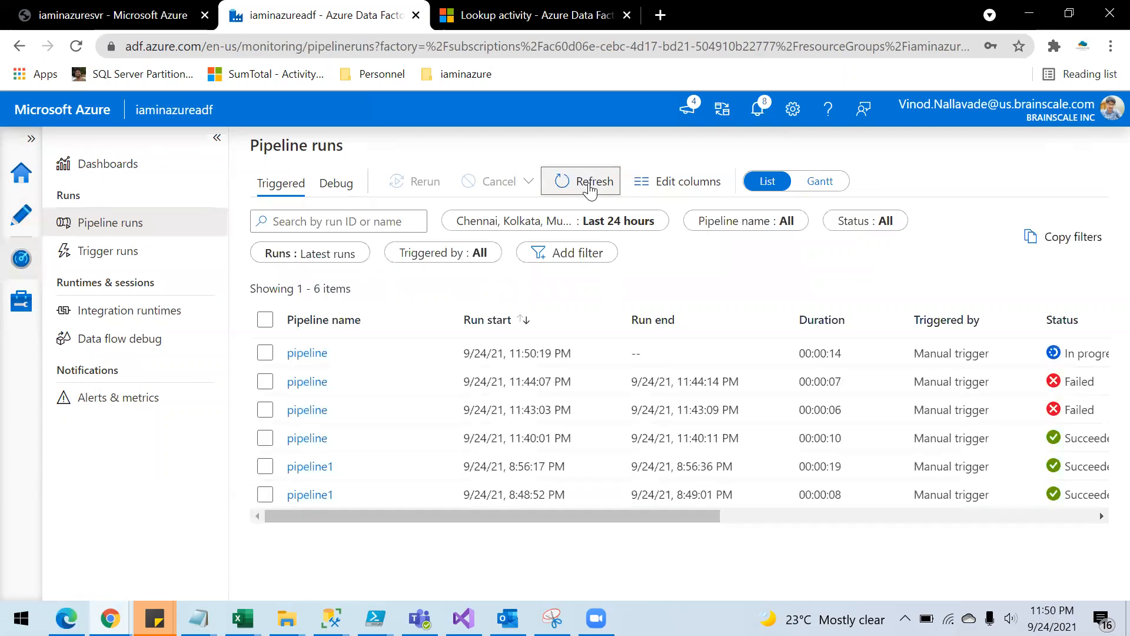
left_click(590, 191)
left_click(590, 190)
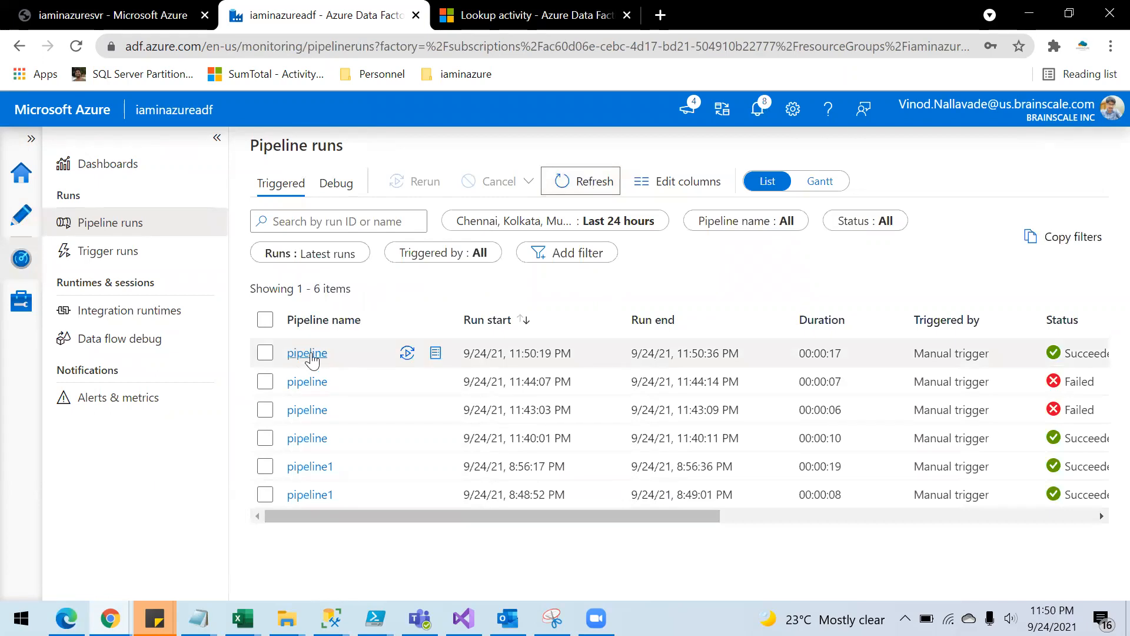
- Open the newest pipeline run and examine the firstRow value in Lookup1's output
left_click(303, 360)
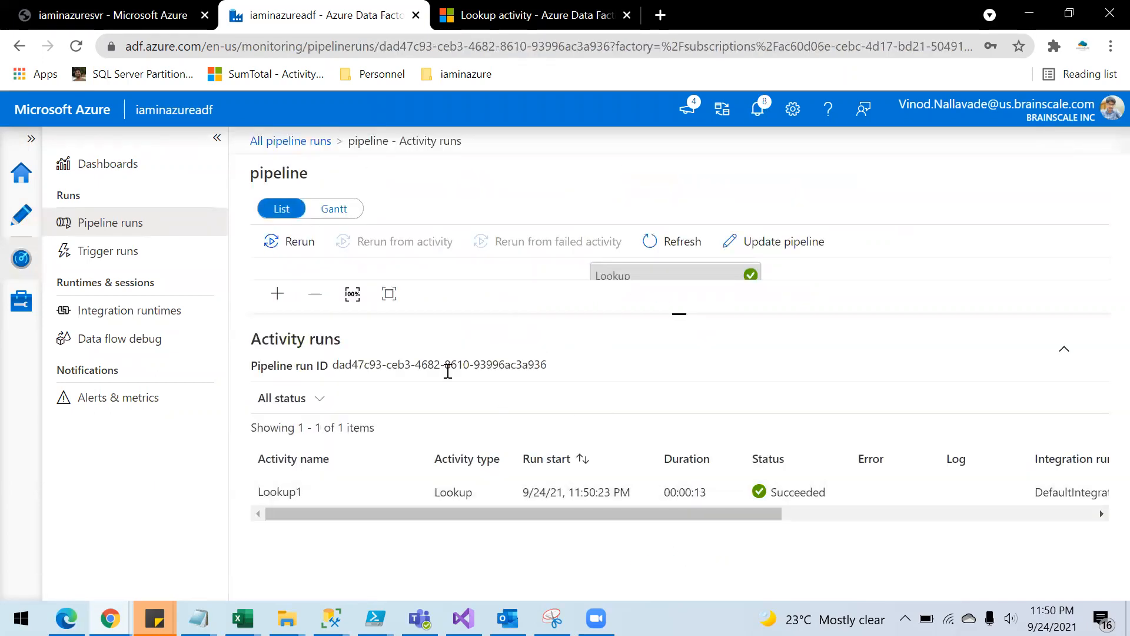
left_click(410, 495)
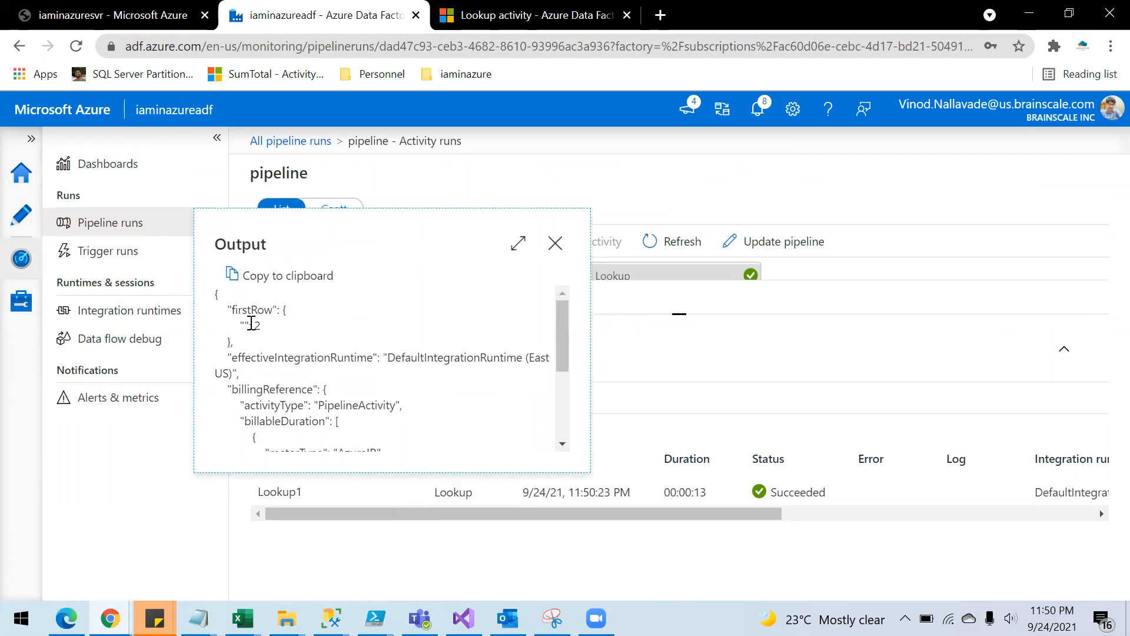
left_click_drag(288, 332, 238, 325)
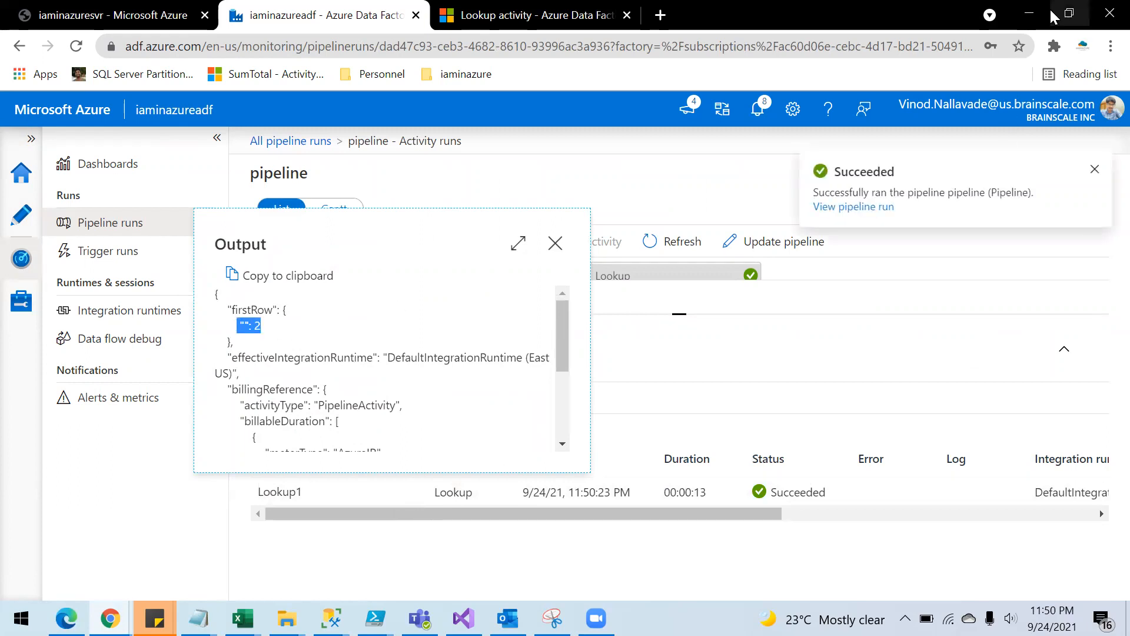
- Switch to SQL Server Management Studio, review the procedure's count query and run the SampleData query again
left_click(1029, 13)
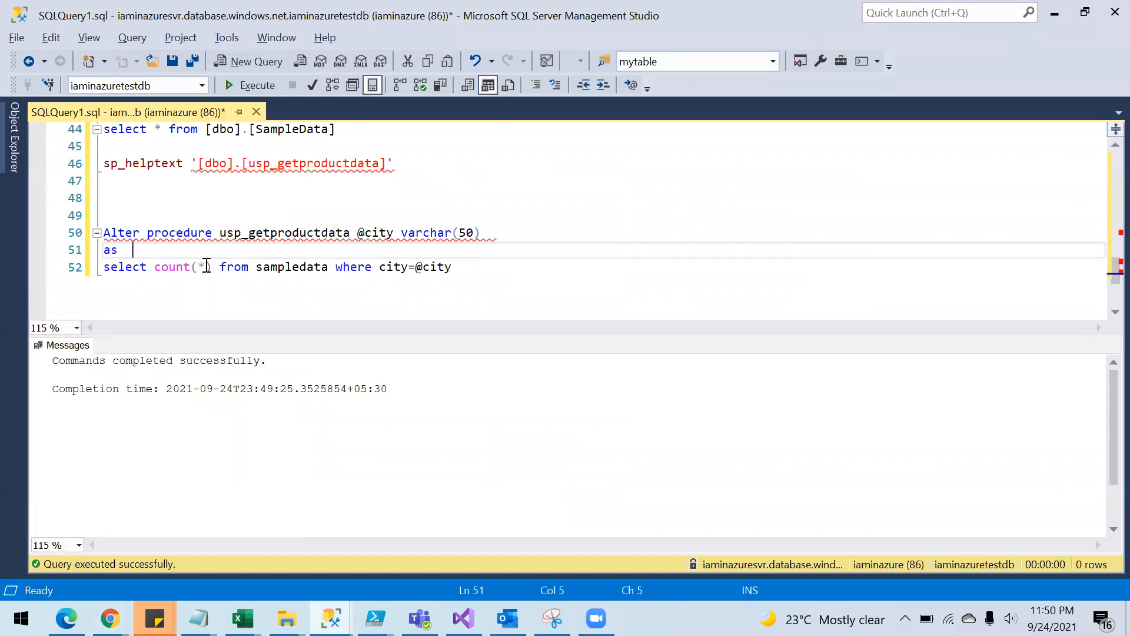
left_click_drag(460, 268, 95, 284)
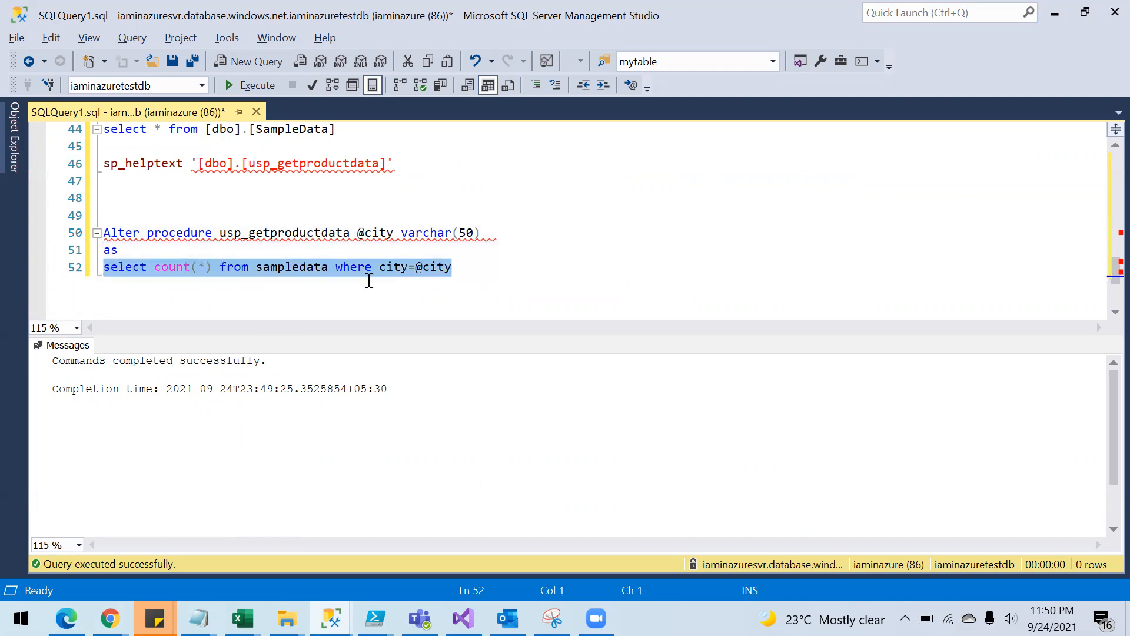
left_click(342, 130)
left_click_drag(343, 131, 85, 136)
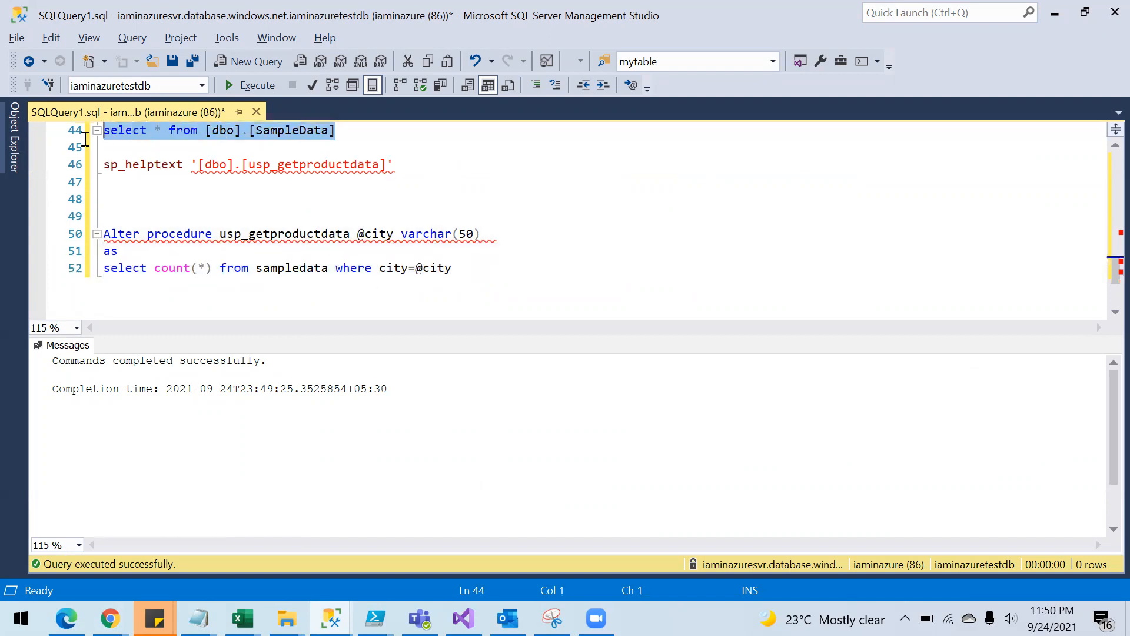
left_click(253, 88)
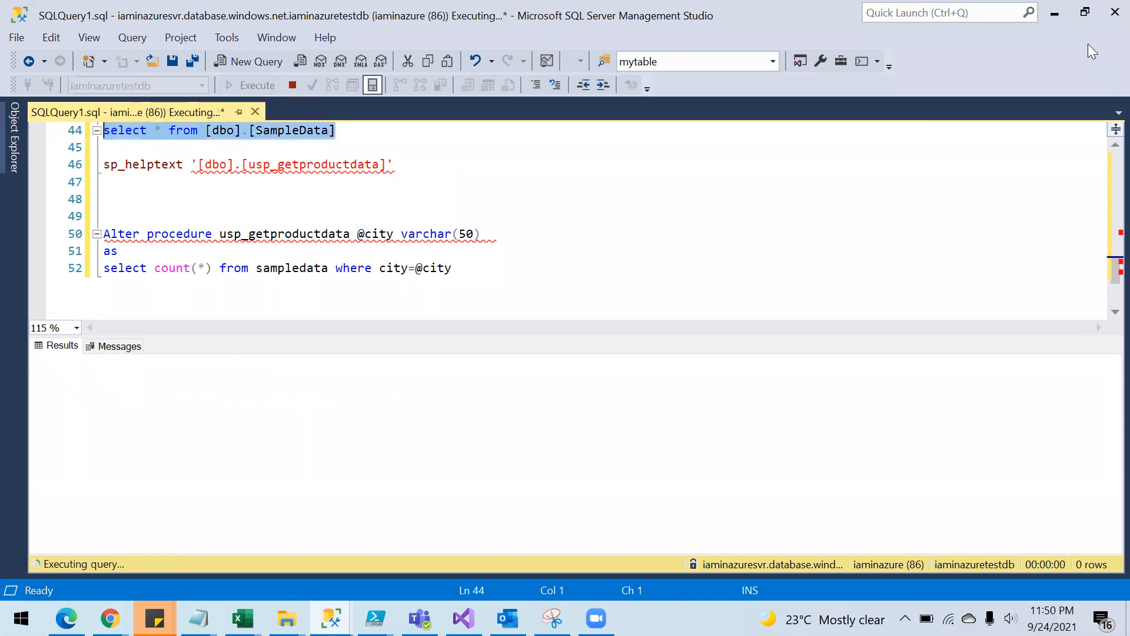
- Switch to the other Chrome window and show pipeline1 with its Lookup activity in Azure Data Factory
left_click(1054, 17)
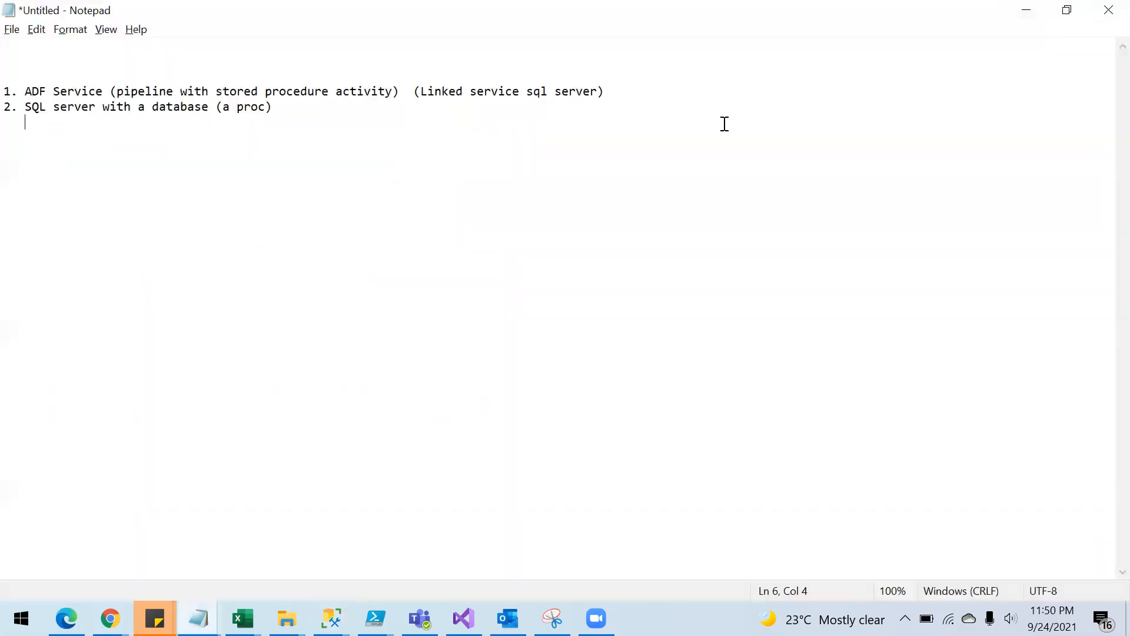
left_click(1025, 11)
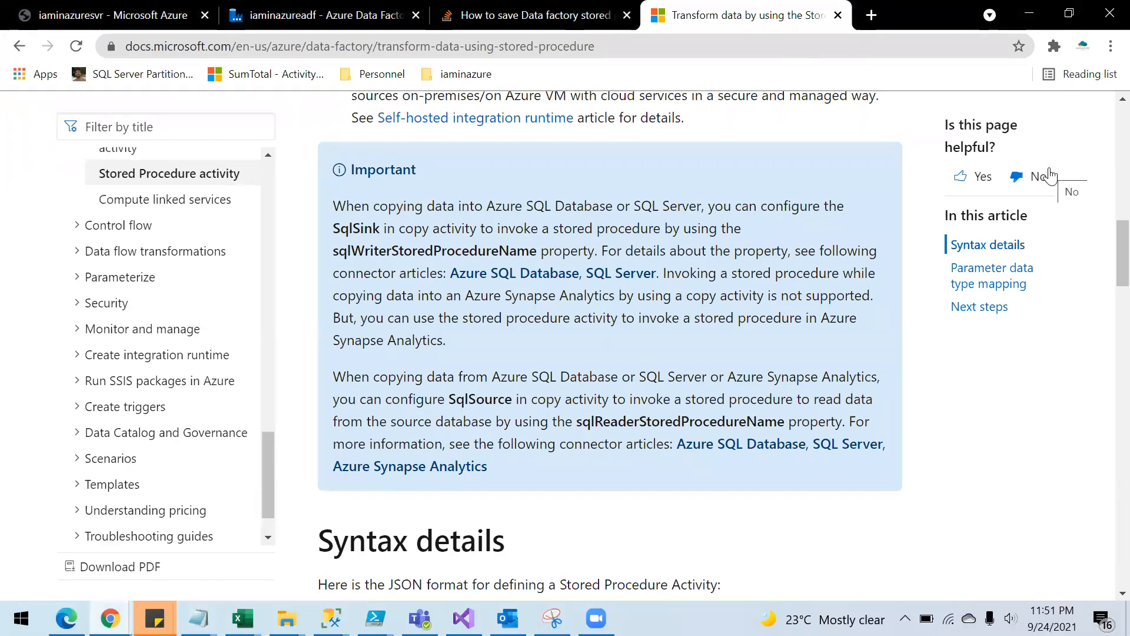
left_click(311, 19)
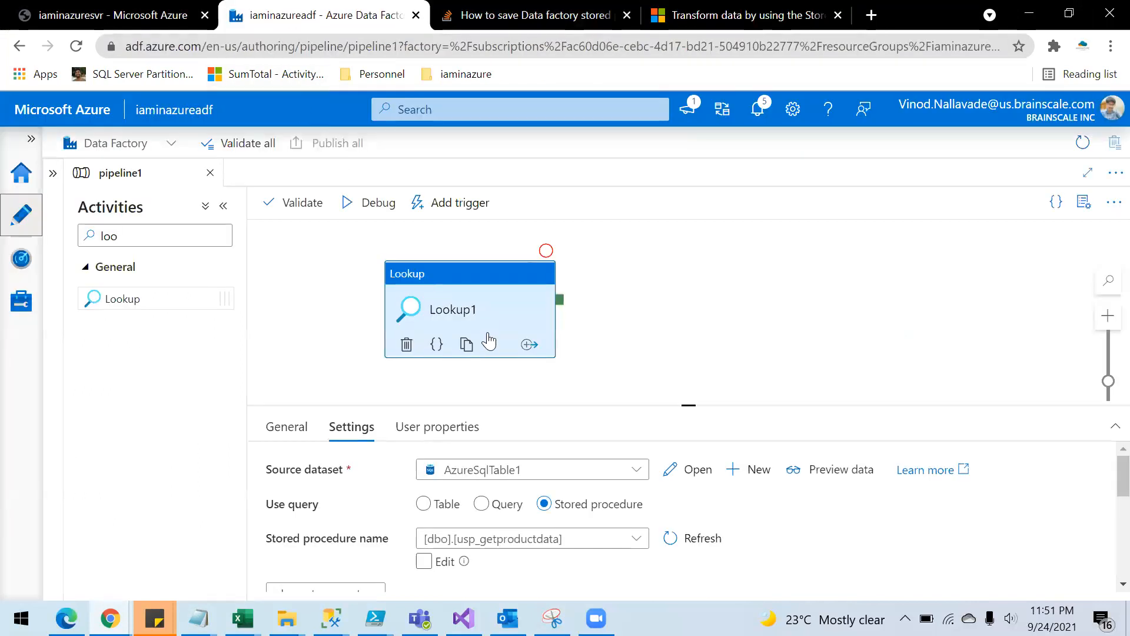